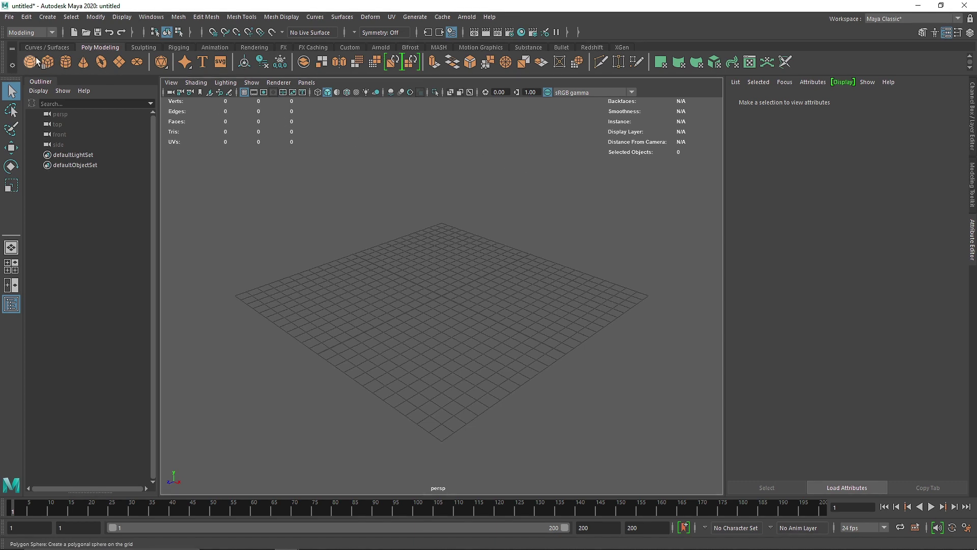
- Create a polygon sphere at the centre of the grid and scale it up
{"action": "key", "text": "w"}
{"action": "left_click_drag", "start_coordinate": [443, 262], "coordinate": [492, 248]}
{"action": "key", "text": "r"}
{"action": "scroll", "coordinate": [489, 246], "scroll_direction": "up", "scroll_amount": 5}
{"action": "middle_click_drag", "start_coordinate": [499, 174], "coordinate": [475, 250], "text": "alt"}
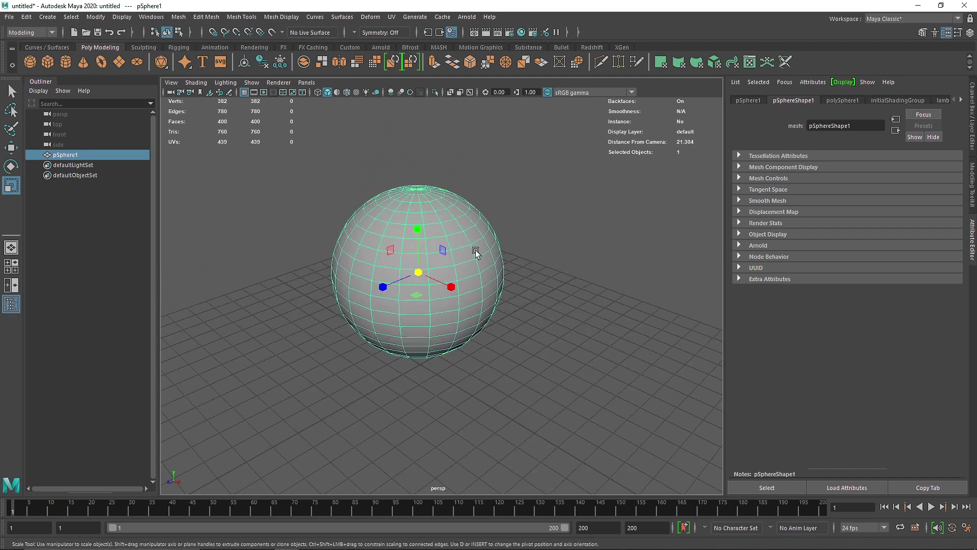
- Select all edges of the sphere and detach them so its faces become separate
{"action": "right_click", "coordinate": [360, 210]}
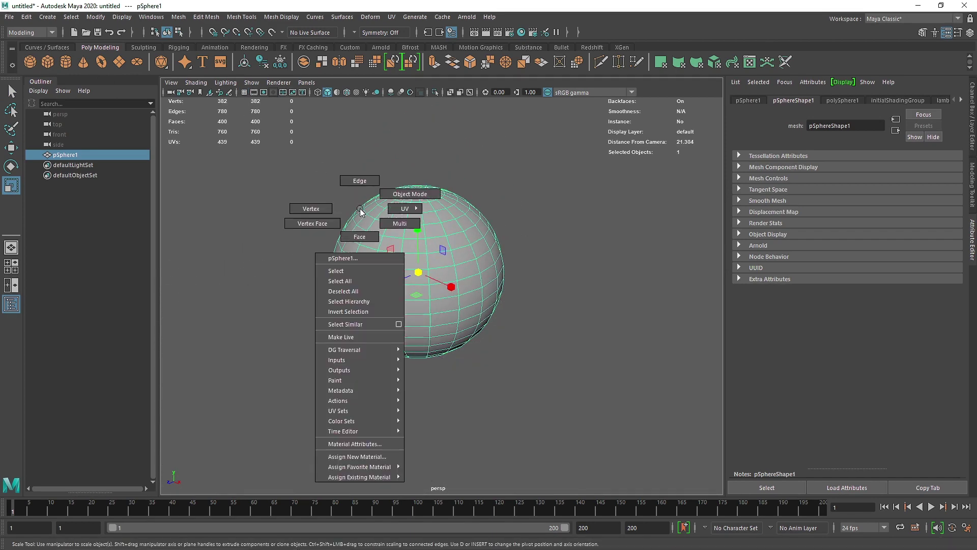
{"action": "left_click", "coordinate": [341, 169]}
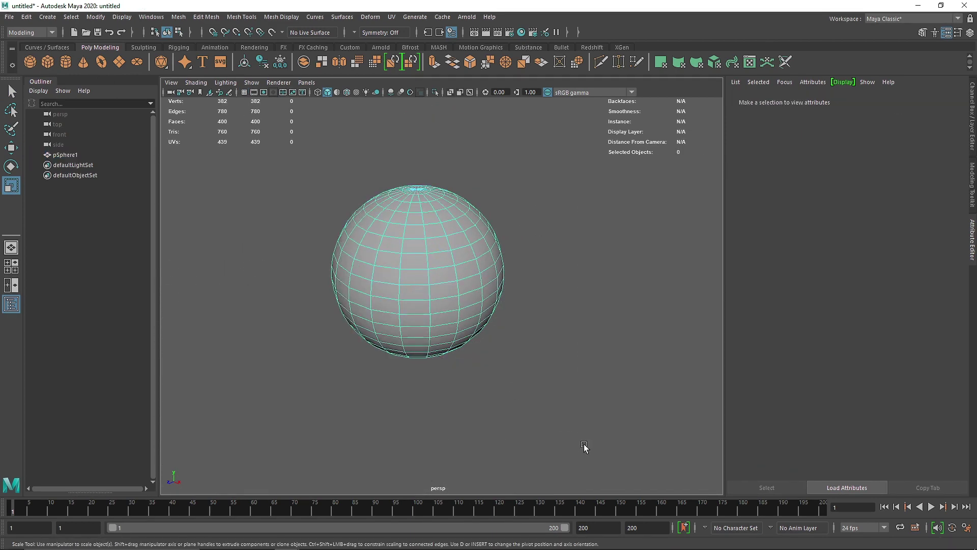
{"action": "left_click_drag", "start_coordinate": [585, 448], "coordinate": [319, 136]}
{"action": "left_click", "coordinate": [206, 17]}
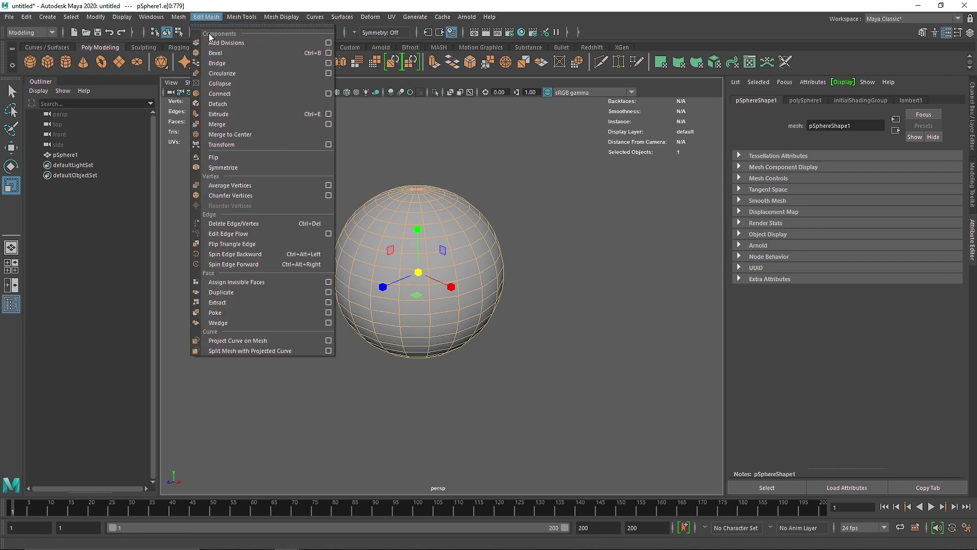
{"action": "left_click", "coordinate": [237, 104]}
- Move several individual faces out of the sphere's surface to leave open gaps
{"action": "right_click_drag", "start_coordinate": [408, 201], "coordinate": [406, 253]}
{"action": "left_click", "coordinate": [433, 230]}
{"action": "left_click_drag", "start_coordinate": [419, 245], "coordinate": [534, 326], "text": "alt"}
{"action": "key", "text": "w"}
{"action": "scroll", "coordinate": [524, 300], "scroll_direction": "up", "scroll_amount": 5}
{"action": "scroll", "coordinate": [511, 298], "scroll_direction": "down", "scroll_amount": 3}
{"action": "left_click", "coordinate": [497, 305]}
{"action": "left_click", "coordinate": [448, 300]}
{"action": "left_click_drag", "start_coordinate": [449, 305], "coordinate": [494, 333]}
{"action": "left_click", "coordinate": [565, 287]}
{"action": "left_click_drag", "start_coordinate": [584, 302], "coordinate": [546, 325], "text": "alt"}
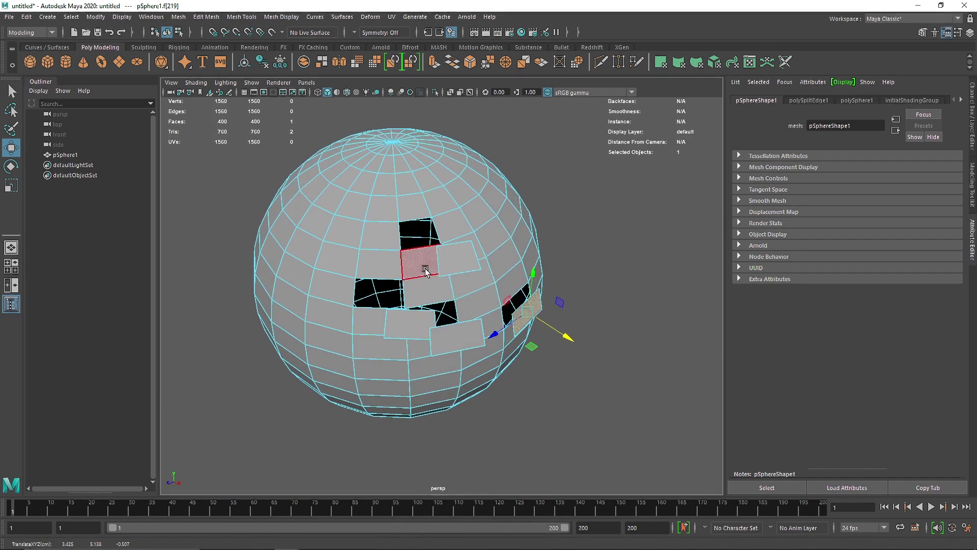
- Extrude one of the displaced faces outward to give it thickness, then return to object selection
{"action": "left_click_drag", "start_coordinate": [410, 258], "coordinate": [449, 291], "text": "alt"}
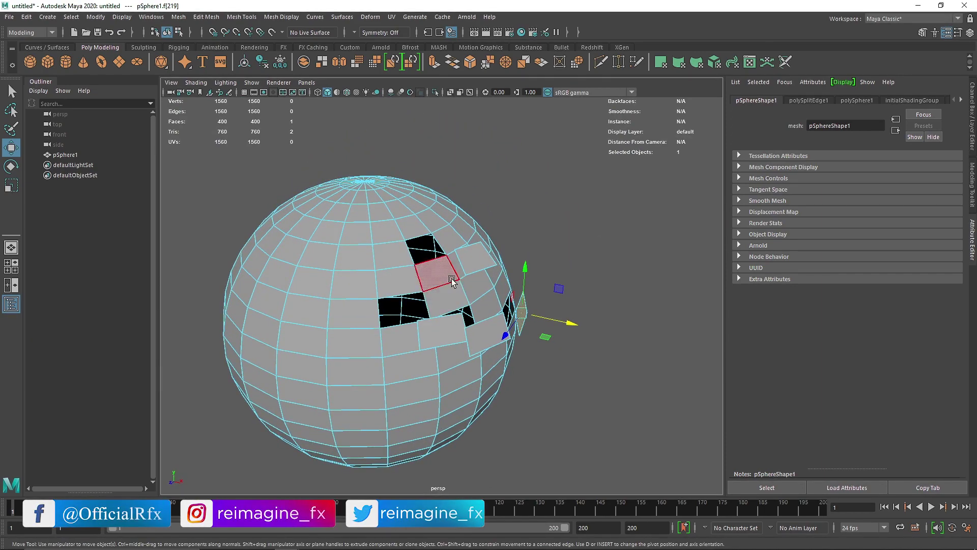
{"action": "right_click_drag", "start_coordinate": [508, 278], "coordinate": [554, 299], "text": "alt"}
{"action": "left_click_drag", "start_coordinate": [510, 278], "coordinate": [530, 203], "text": "alt"}
{"action": "left_click", "coordinate": [496, 232]}
{"action": "key", "text": "ctrl+e"}
{"action": "right_click_drag", "start_coordinate": [504, 215], "coordinate": [561, 195]}
{"action": "left_click_drag", "start_coordinate": [567, 204], "coordinate": [505, 236], "text": "alt"}
{"action": "right_click_drag", "start_coordinate": [506, 236], "coordinate": [313, 276], "text": "alt"}
{"action": "left_click_drag", "start_coordinate": [312, 277], "coordinate": [360, 255], "text": "alt"}
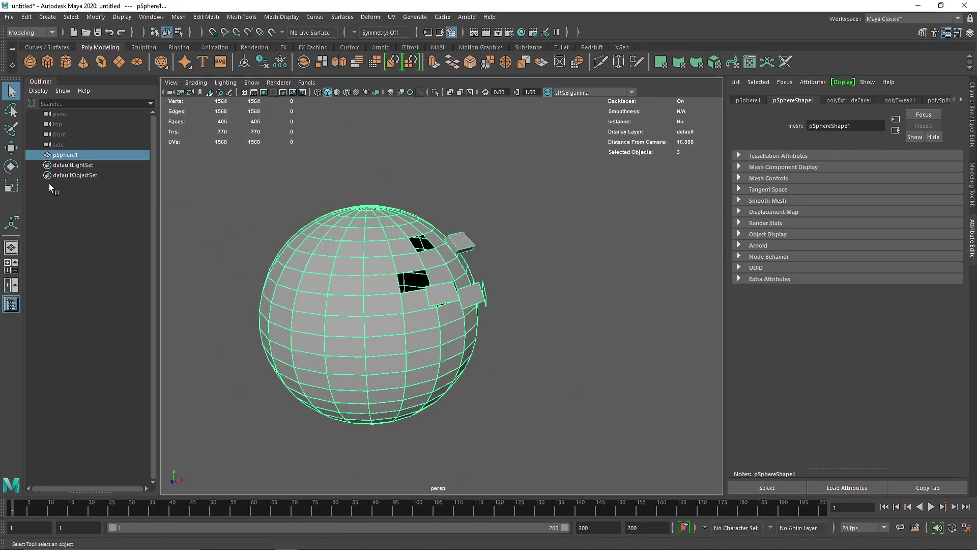
- Delete the demonstration sphere and turn the viewport grid back on
{"action": "left_click", "coordinate": [84, 153]}
{"action": "key", "text": "Delete"}
{"action": "left_click", "coordinate": [244, 93]}
{"action": "scroll", "coordinate": [384, 277], "scroll_direction": "down", "scroll_amount": 3}
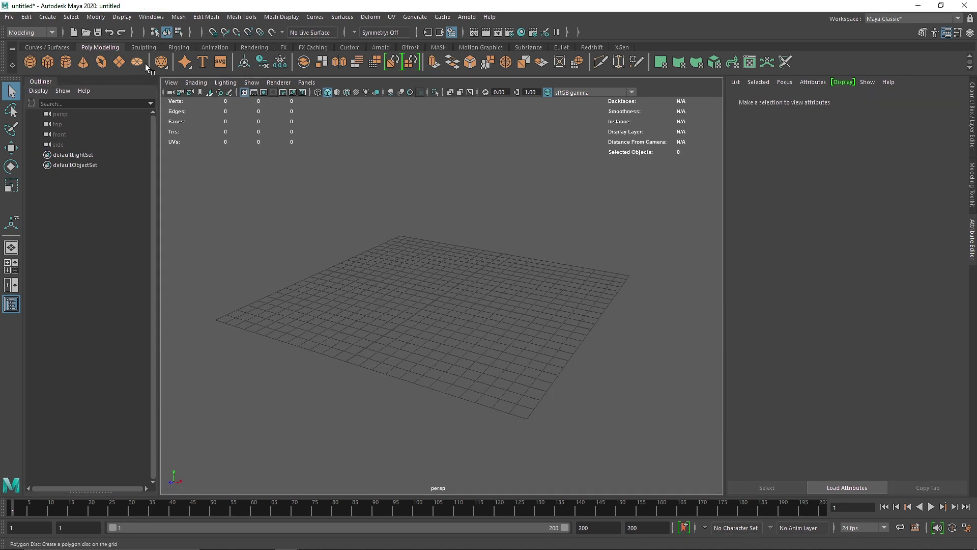
- Create a new polygon sphere at the grid centre, scale it up, and raise it about 4.3 units along Y
{"action": "left_click", "coordinate": [32, 62]}
{"action": "left_click_drag", "start_coordinate": [442, 267], "coordinate": [478, 262]}
{"action": "key", "text": "r"}
{"action": "key", "text": "w"}
{"action": "left_click_drag", "start_coordinate": [442, 222], "coordinate": [443, 213]}
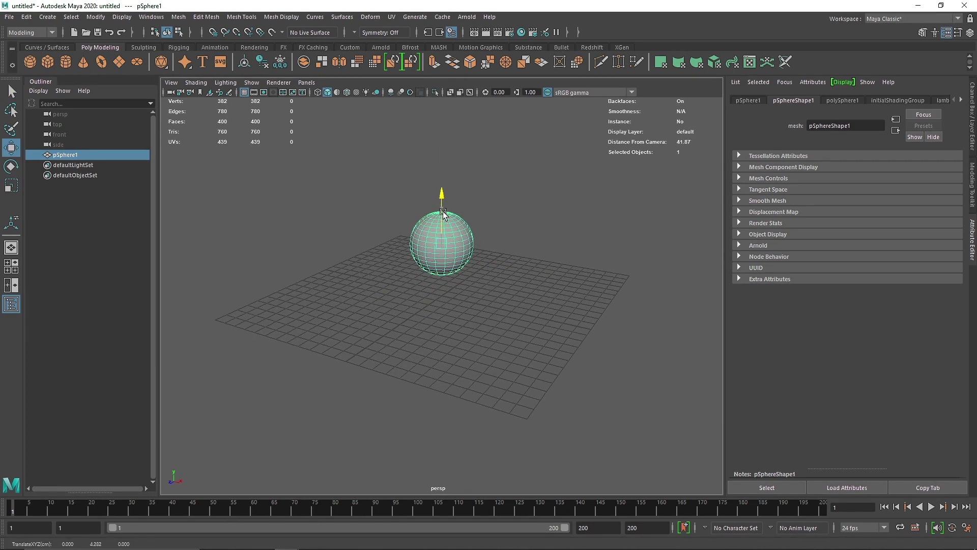
{"action": "left_click", "coordinate": [463, 199]}
- Switch to the FX menu set and open the Shatter effect options for the sphere
{"action": "left_click", "coordinate": [30, 32]}
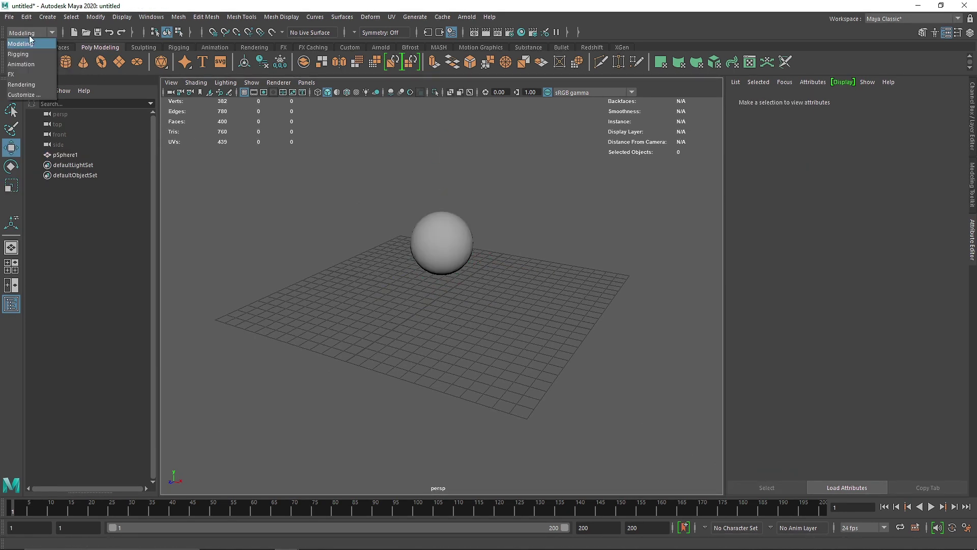
{"action": "left_click", "coordinate": [28, 75]}
{"action": "left_click", "coordinate": [452, 224]}
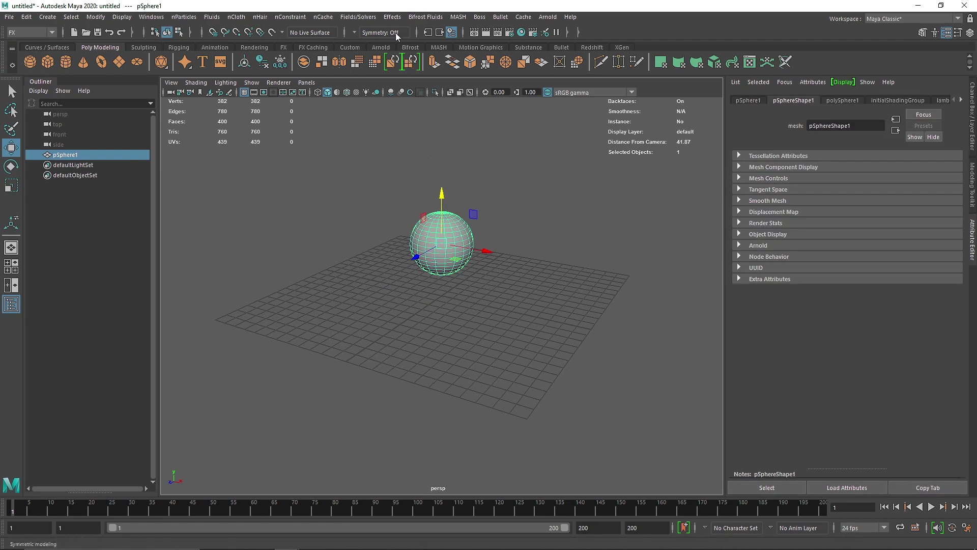
{"action": "left_click", "coordinate": [393, 17]}
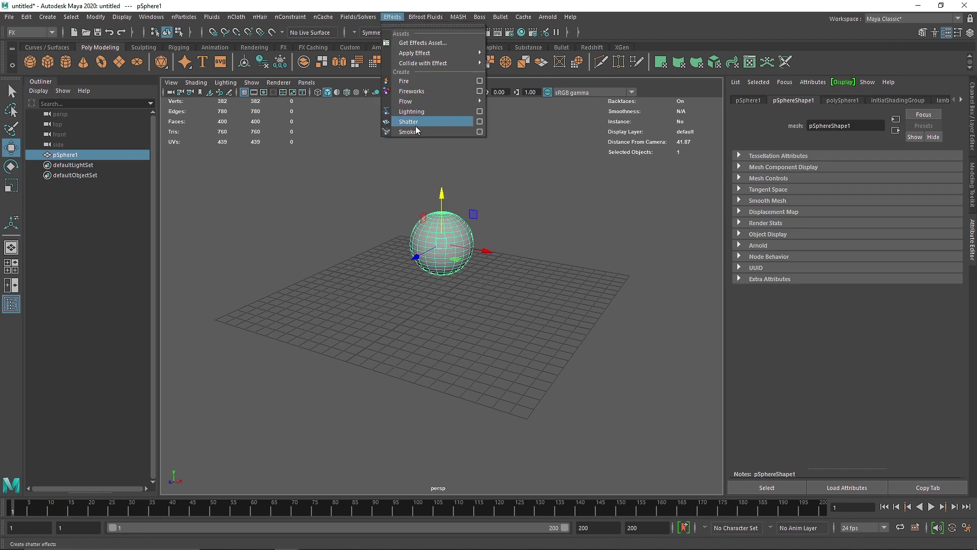
{"action": "left_click", "coordinate": [479, 122]}
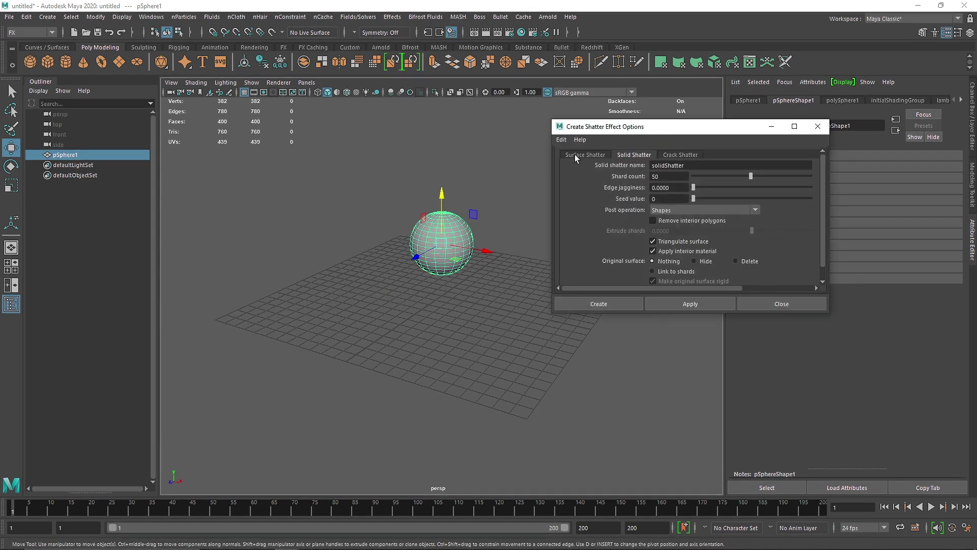
- Compare the settings offered for Surface Shatter, Solid Shatter and Crack Shatter
{"action": "left_click", "coordinate": [576, 155]}
{"action": "left_click", "coordinate": [635, 154]}
{"action": "left_click", "coordinate": [588, 156]}
{"action": "left_click", "coordinate": [634, 155]}
{"action": "left_click", "coordinate": [678, 156]}
{"action": "left_click", "coordinate": [570, 155]}
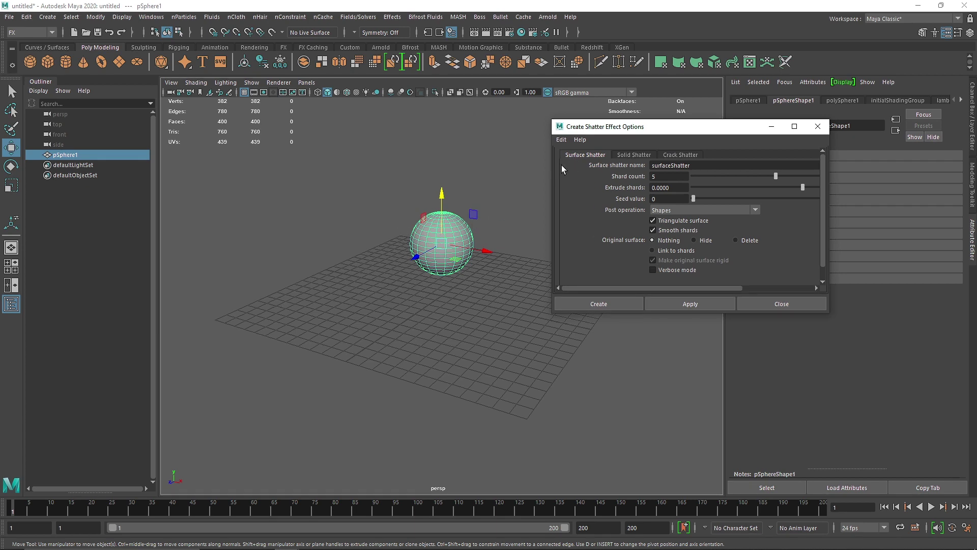
{"action": "left_click", "coordinate": [632, 156]}
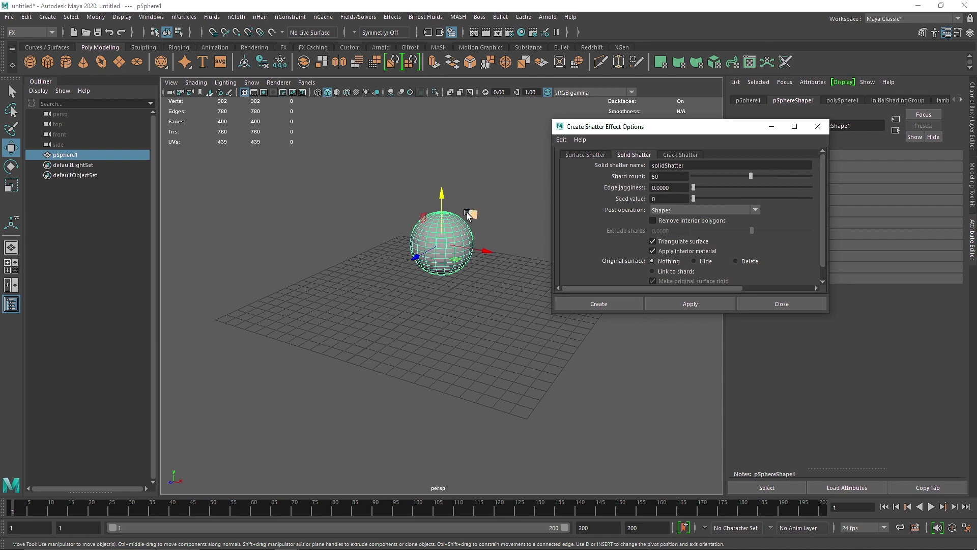
{"action": "left_click", "coordinate": [678, 156]}
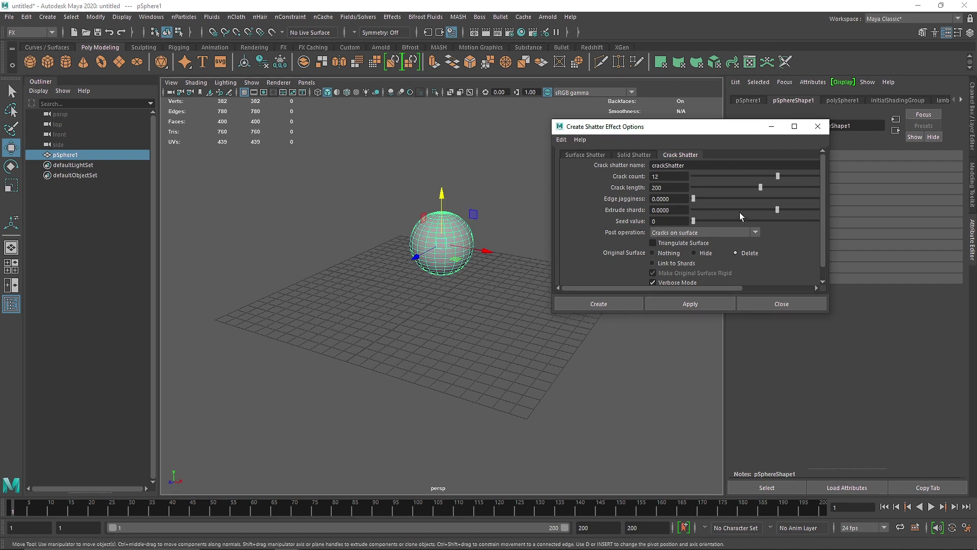
{"action": "left_click", "coordinate": [586, 156]}
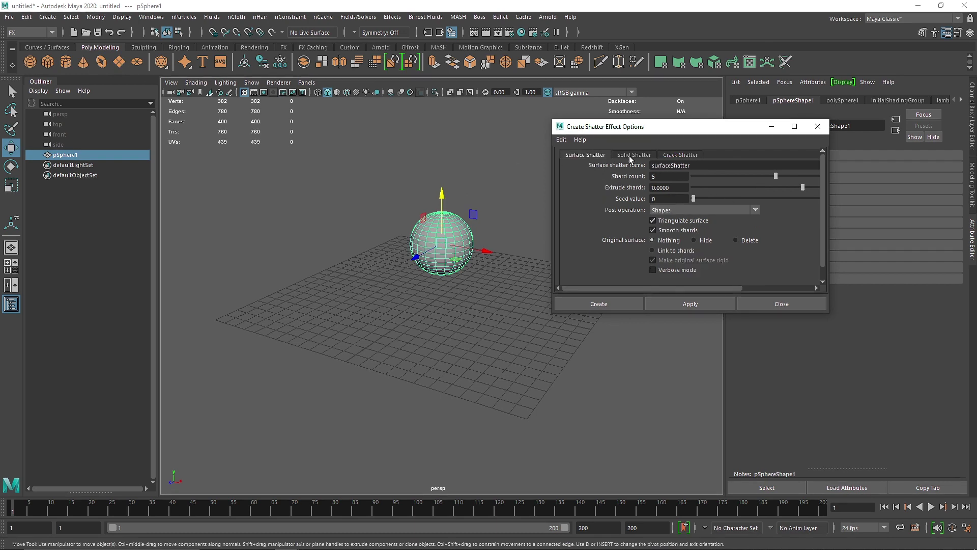
{"action": "left_click", "coordinate": [631, 155]}
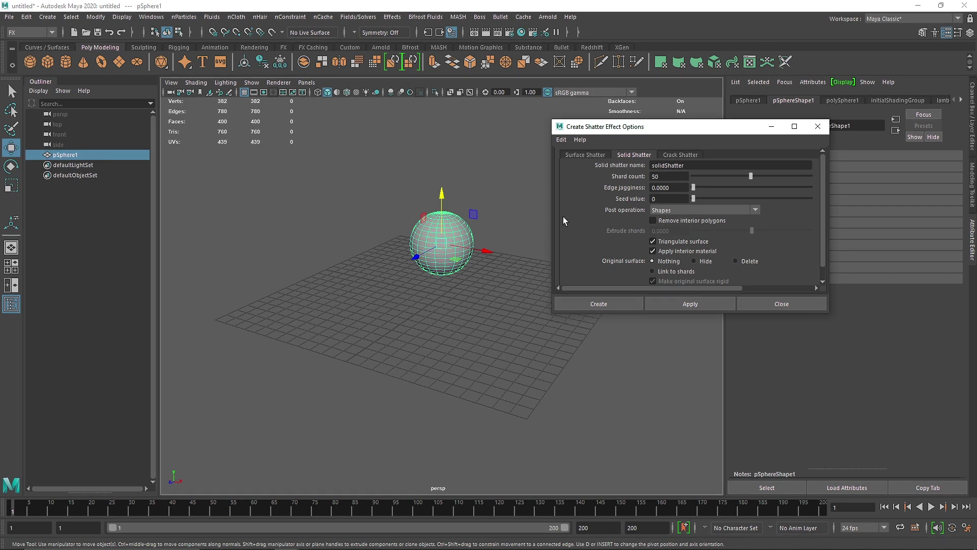
- Set the Surface Shatter shard count to 15
{"action": "left_click", "coordinate": [586, 155]}
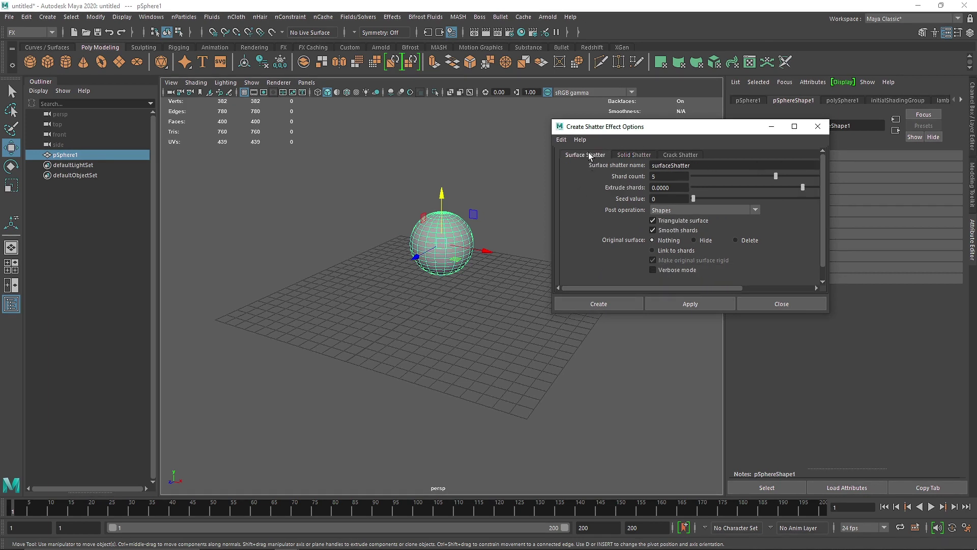
{"action": "left_click", "coordinate": [683, 188]}
{"action": "left_click", "coordinate": [654, 176]}
{"action": "type", "text": "15"}
{"action": "left_click", "coordinate": [666, 188]}
{"action": "scroll", "coordinate": [461, 241], "scroll_direction": "up", "scroll_amount": 5}
{"action": "middle_click_drag", "start_coordinate": [482, 166], "coordinate": [472, 244], "text": "alt"}
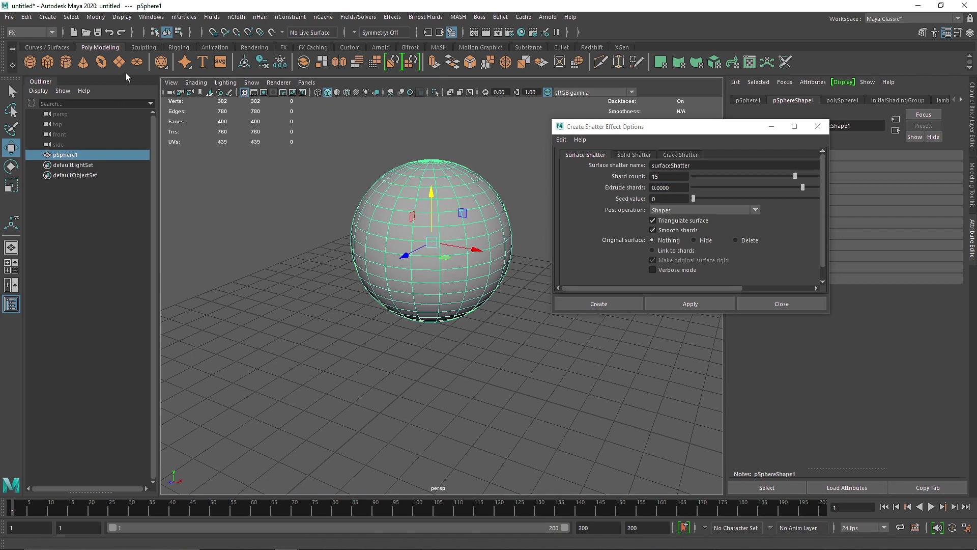
- Sketch several example crack lines across the sphere with the Grease Pencil
{"action": "left_click", "coordinate": [229, 93]}
{"action": "mouse_move", "coordinate": [500, 176]}
{"action": "left_mouse_down"}
{"action": "mouse_move", "coordinate": [541, 365]}
{"action": "mouse_move", "coordinate": [583, 389]}
{"action": "left_mouse_up"}
{"action": "left_click_drag", "start_coordinate": [485, 159], "coordinate": [403, 318]}
{"action": "left_click_drag", "start_coordinate": [374, 181], "coordinate": [432, 299]}
{"action": "mouse_move", "coordinate": [468, 220]}
{"action": "left_mouse_down"}
{"action": "mouse_move", "coordinate": [473, 255]}
{"action": "mouse_move", "coordinate": [446, 298]}
{"action": "left_mouse_up"}
{"action": "left_click_drag", "start_coordinate": [401, 213], "coordinate": [427, 288]}
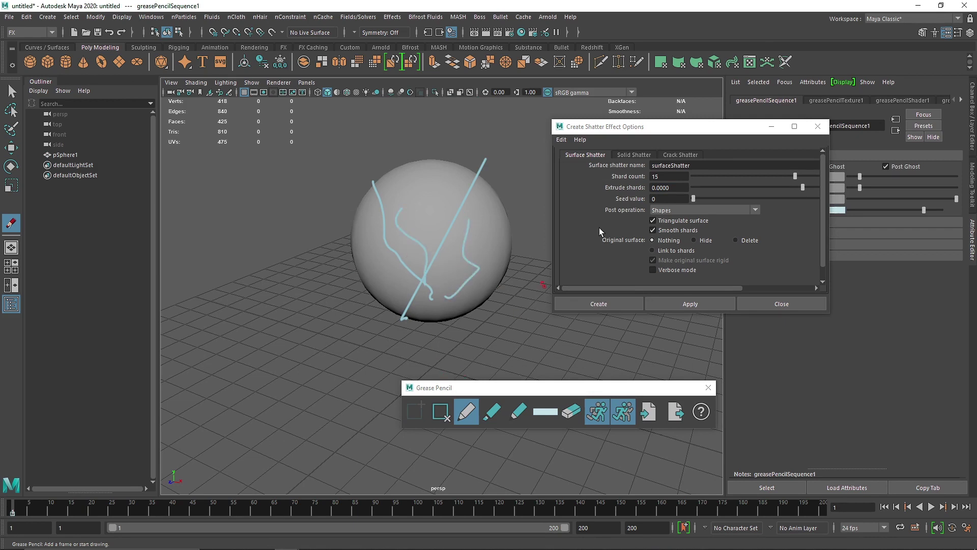
- Set the shatter seed value to 3 and replace the Grease Pencil sketch with a different crack pattern
{"action": "left_click_drag", "start_coordinate": [697, 200], "coordinate": [701, 199]}
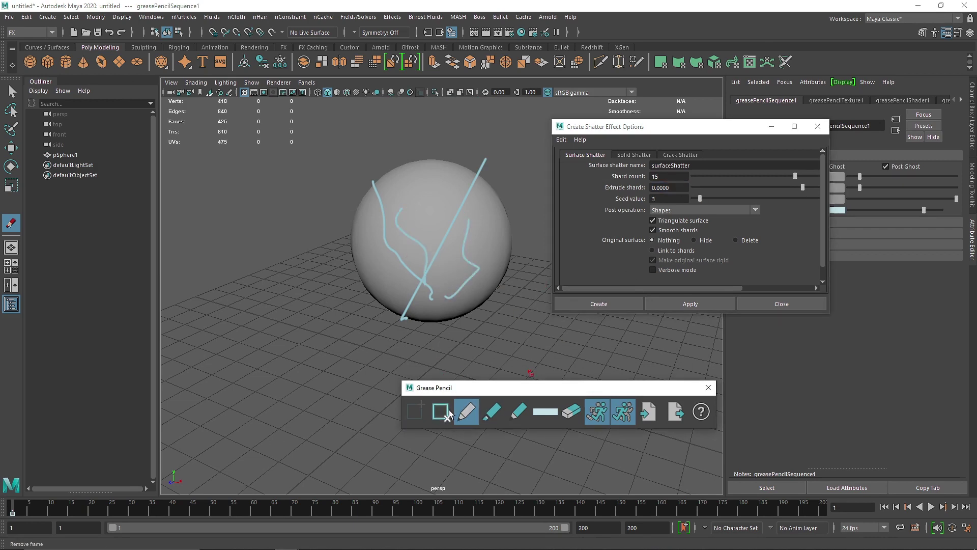
{"action": "left_click", "coordinate": [440, 411]}
{"action": "left_click_drag", "start_coordinate": [351, 252], "coordinate": [432, 237]}
{"action": "left_click_drag", "start_coordinate": [395, 205], "coordinate": [420, 224]}
{"action": "mouse_move", "coordinate": [449, 174]}
{"action": "left_mouse_down"}
{"action": "mouse_move", "coordinate": [450, 250]}
{"action": "mouse_move", "coordinate": [476, 241]}
{"action": "left_mouse_up"}
- Remove the Grease Pencil sketch, leave the drawing tool, and reset the seed value to 0
{"action": "left_click", "coordinate": [440, 412]}
{"action": "left_click", "coordinate": [710, 387]}
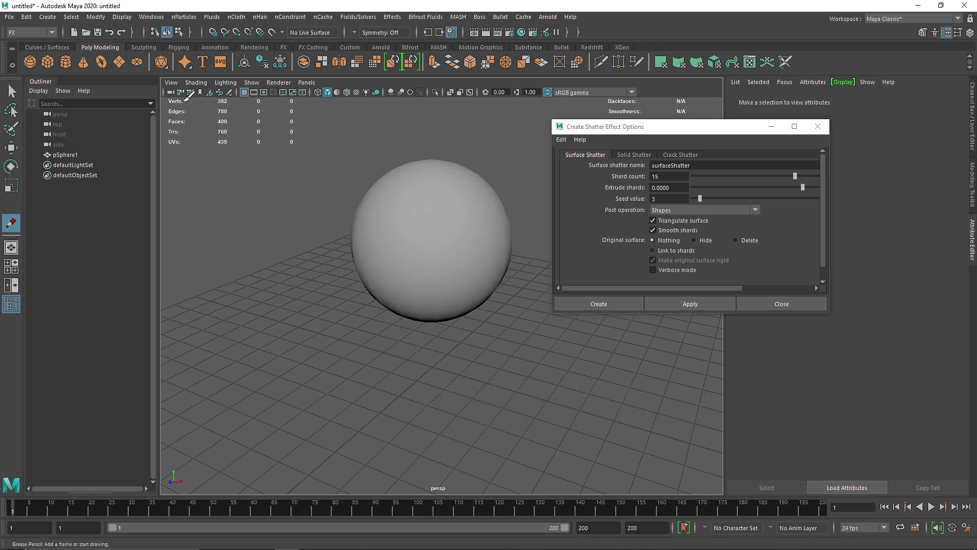
{"action": "left_click", "coordinate": [12, 93]}
{"action": "left_click_drag", "start_coordinate": [703, 198], "coordinate": [679, 203]}
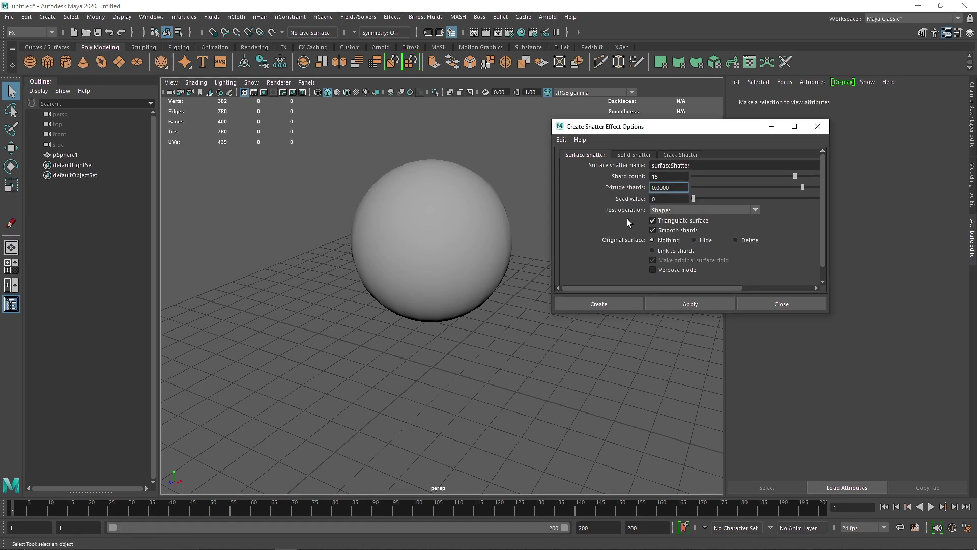
- Review the available shatter post operations and the related field and rigid body commands
{"action": "left_click", "coordinate": [667, 211]}
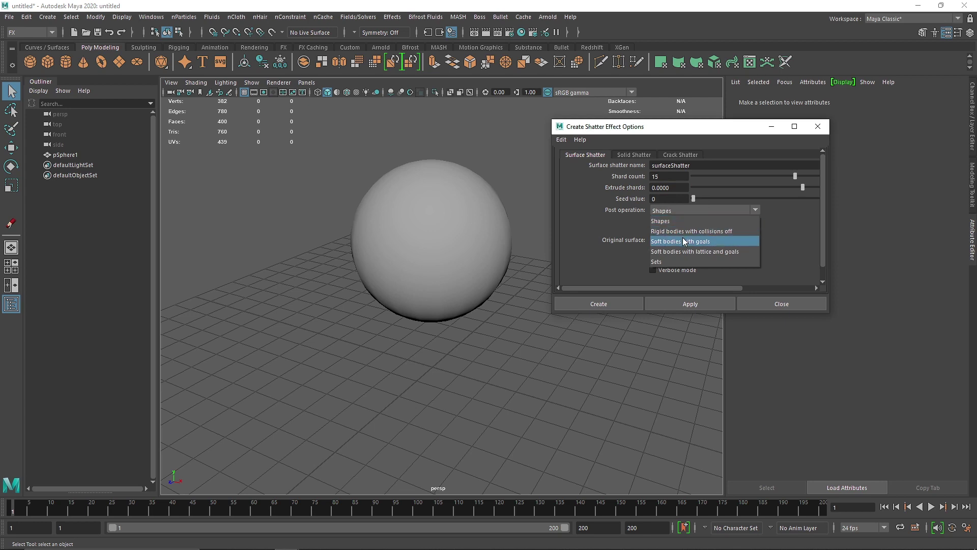
{"action": "left_click", "coordinate": [686, 213]}
{"action": "left_click_drag", "start_coordinate": [657, 127], "coordinate": [662, 194]}
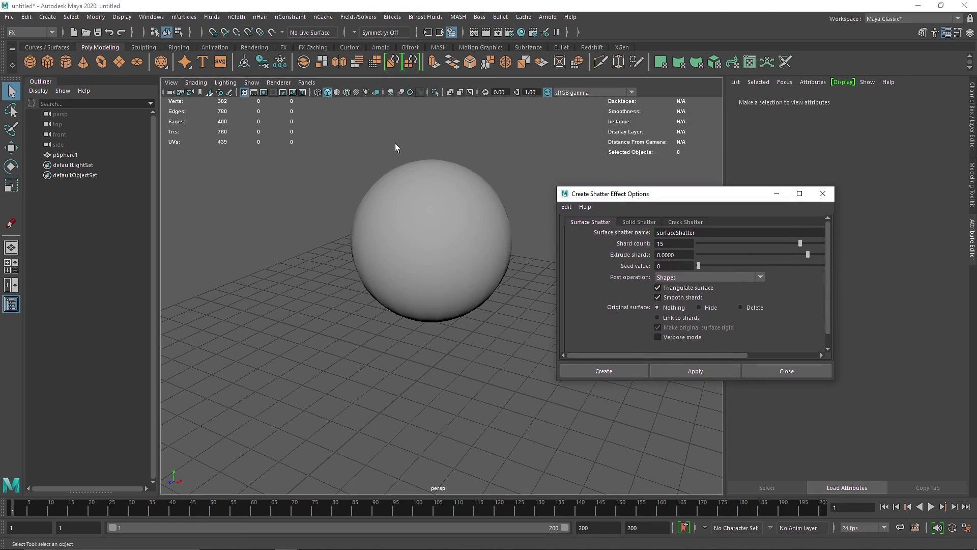
{"action": "left_click", "coordinate": [497, 20]}
{"action": "mouse_move", "coordinate": [358, 18]}
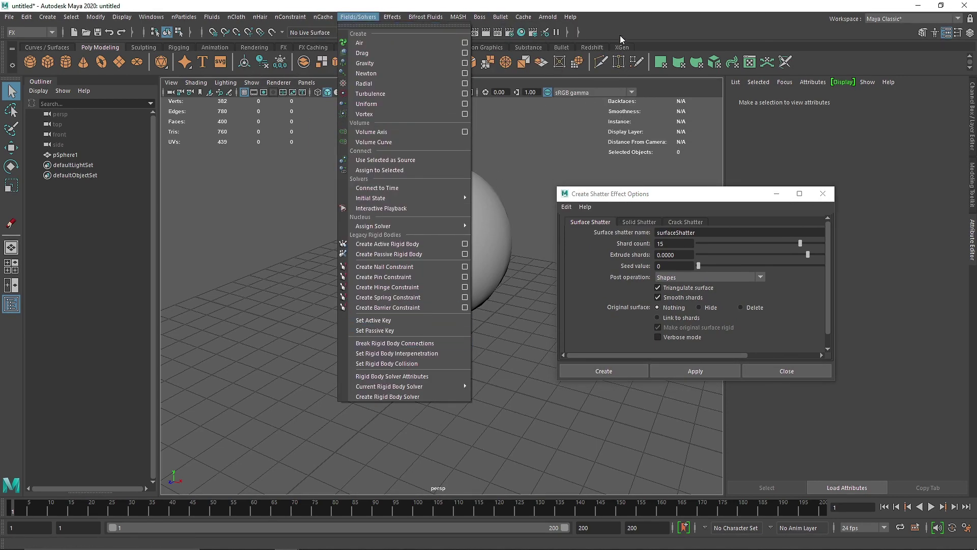
{"action": "left_click", "coordinate": [677, 198]}
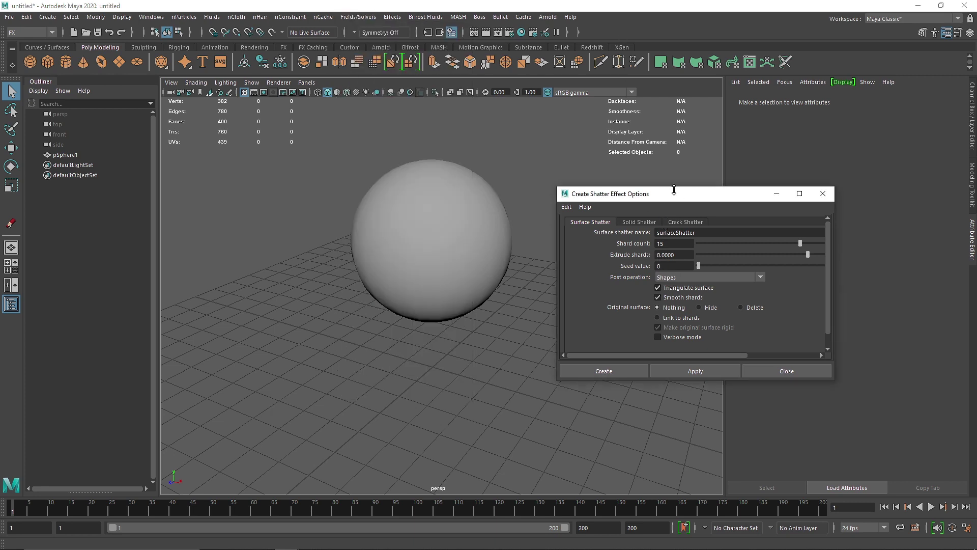
{"action": "left_click_drag", "start_coordinate": [675, 192], "coordinate": [672, 157]}
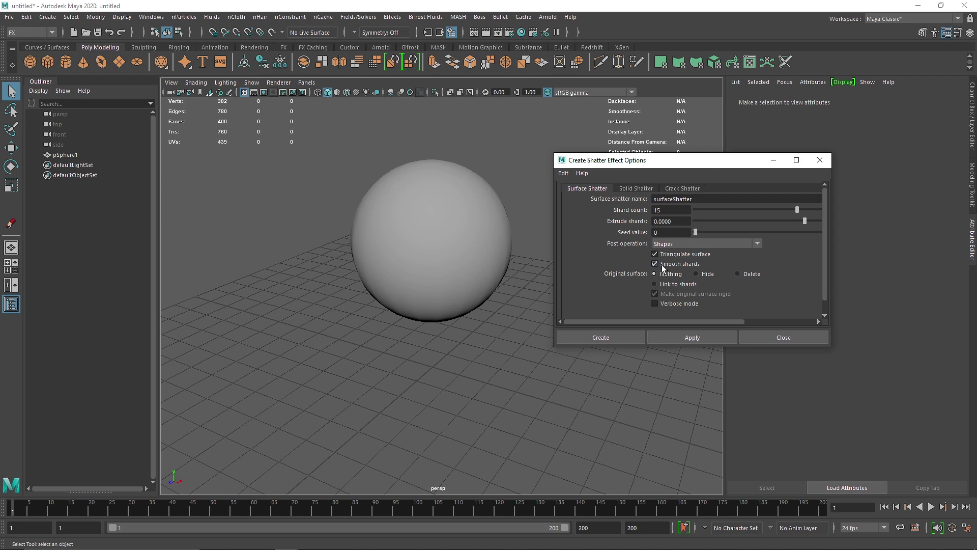
- Harden the sphere's edges and inspect its faceted shading up close
{"action": "left_click", "coordinate": [436, 203]}
{"action": "right_click_drag", "start_coordinate": [437, 203], "coordinate": [584, 268], "text": "shift"}
{"action": "key", "text": "w"}
{"action": "left_click", "coordinate": [511, 300]}
{"action": "scroll", "coordinate": [493, 277], "scroll_direction": "up", "scroll_amount": 5}
{"action": "middle_click_drag", "start_coordinate": [494, 277], "coordinate": [435, 368], "text": "alt"}
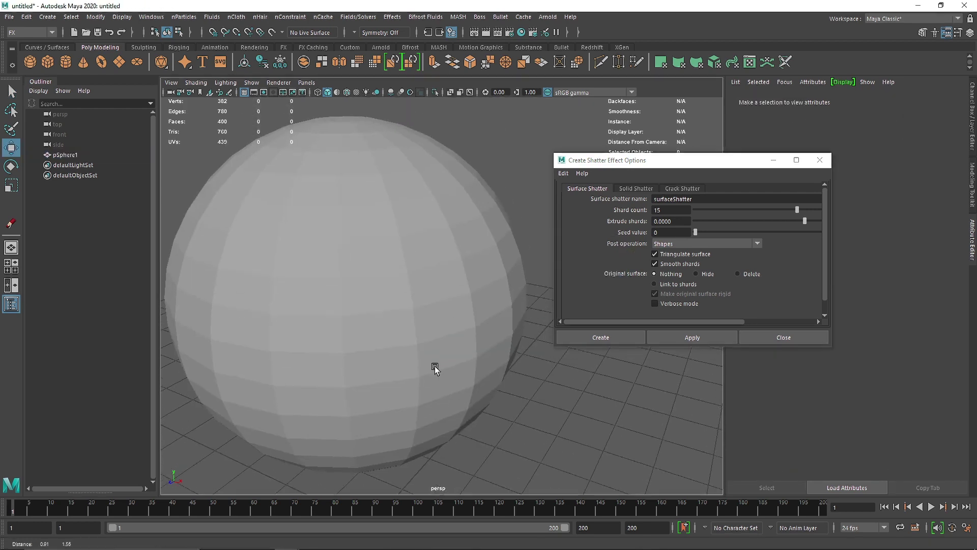
- Soften the sphere's edges to restore smooth shading
{"action": "scroll", "coordinate": [430, 366], "scroll_direction": "down", "scroll_amount": 5}
{"action": "left_click", "coordinate": [400, 283]}
{"action": "right_click_drag", "start_coordinate": [399, 279], "coordinate": [517, 299], "text": "shift"}
{"action": "left_click", "coordinate": [514, 321]}
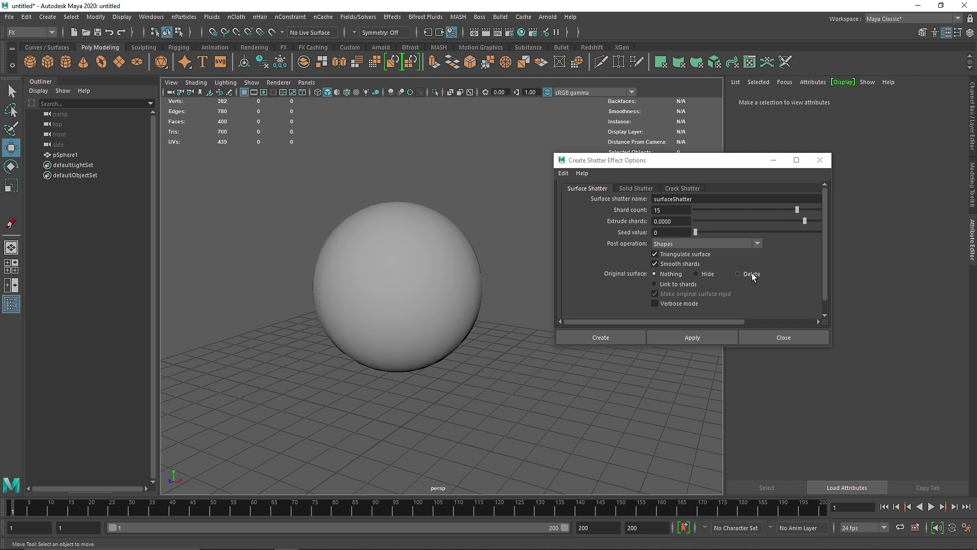
- Set the original surface to Hide and apply the Surface Shatter to the sphere, then reselect the sphere
{"action": "left_click", "coordinate": [442, 262]}
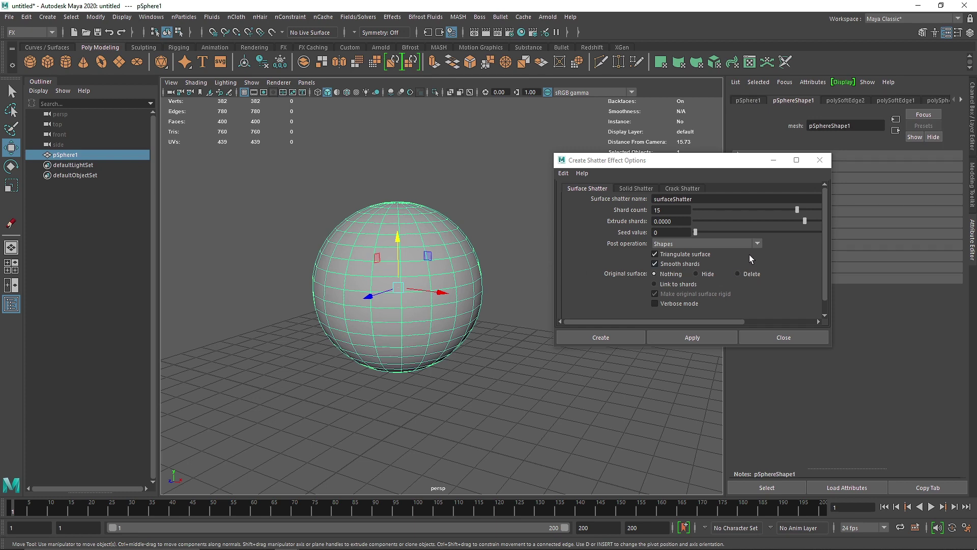
{"action": "left_click", "coordinate": [709, 276]}
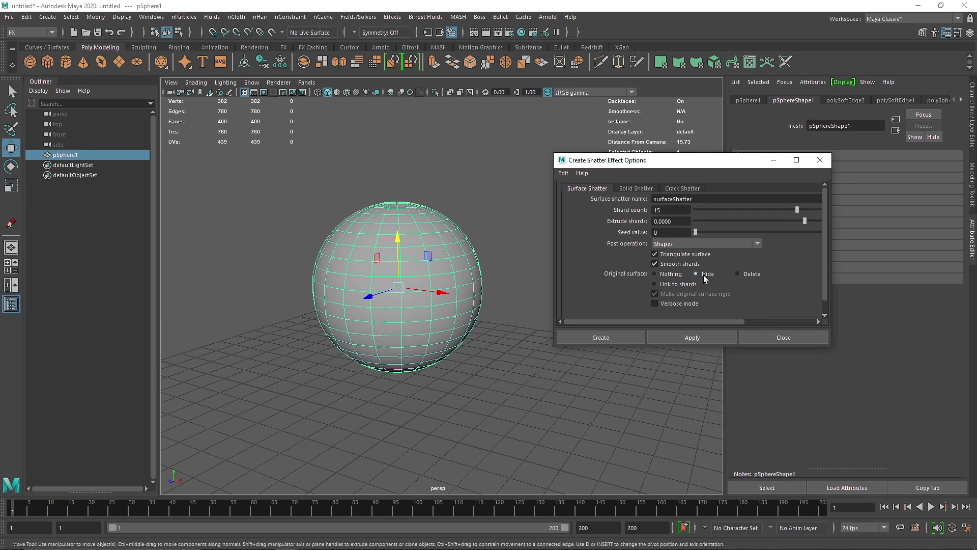
{"action": "left_click", "coordinate": [675, 337]}
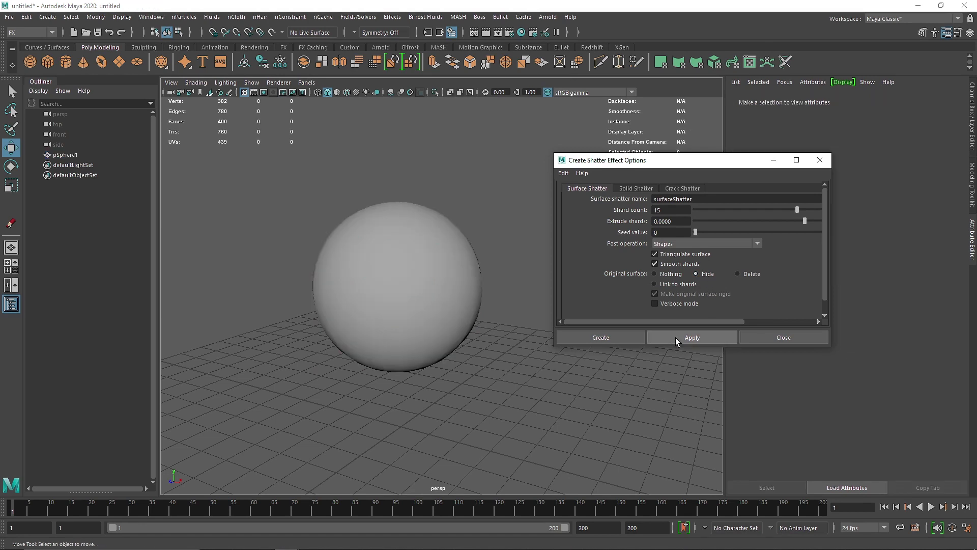
{"action": "left_click", "coordinate": [428, 313]}
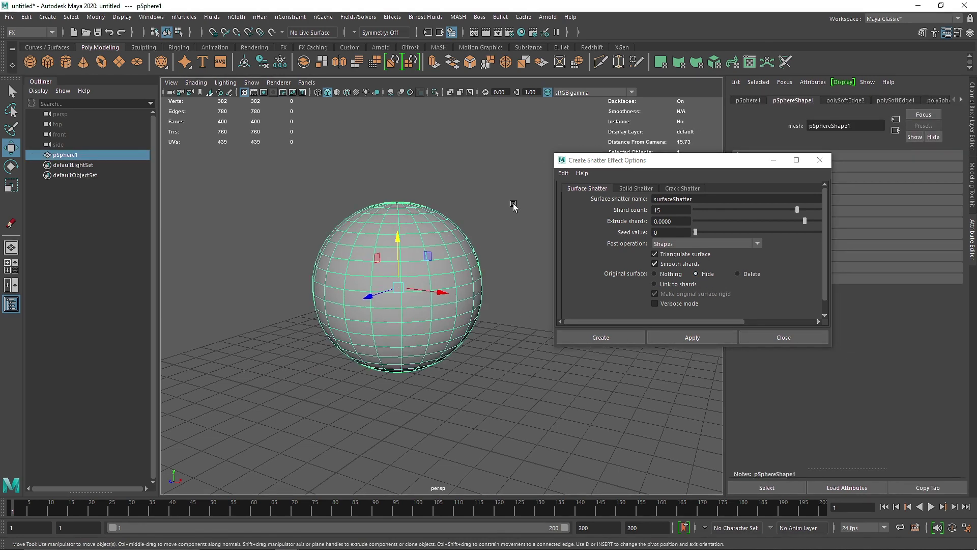
- Inspect the sphere's construction history nodes, including its soft edge and polySphere inputs, alongside its transform values
{"action": "left_click", "coordinate": [497, 235]}
{"action": "left_click", "coordinate": [412, 274]}
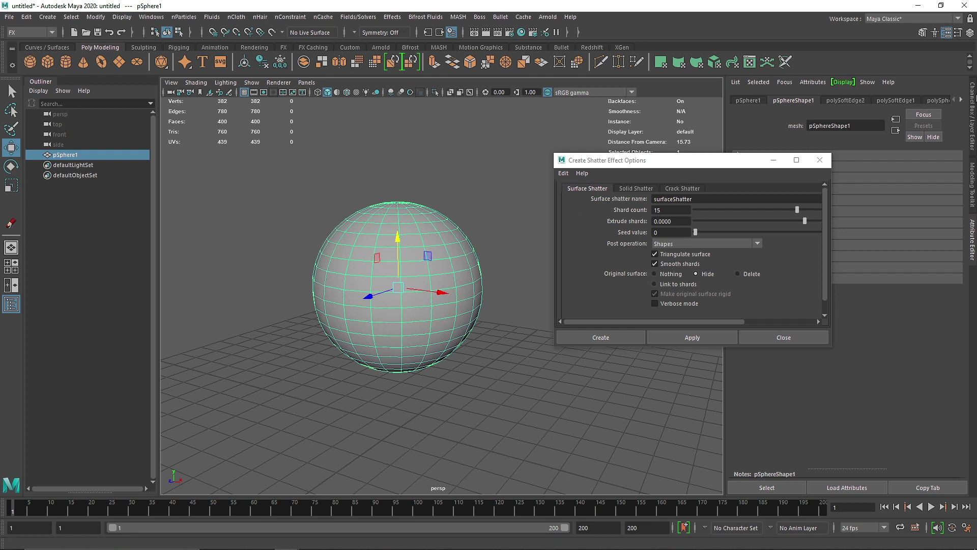
{"action": "left_click", "coordinate": [972, 119]}
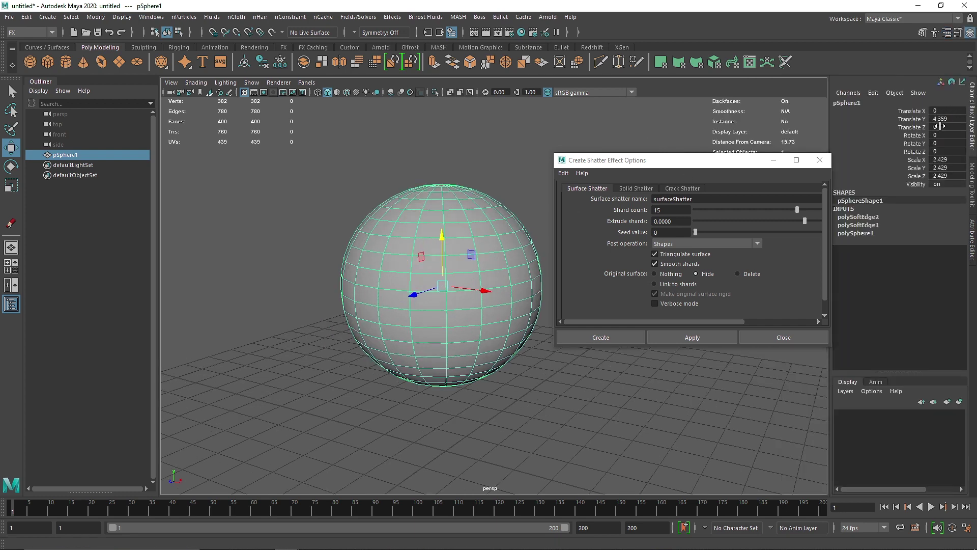
{"action": "left_click", "coordinate": [966, 237]}
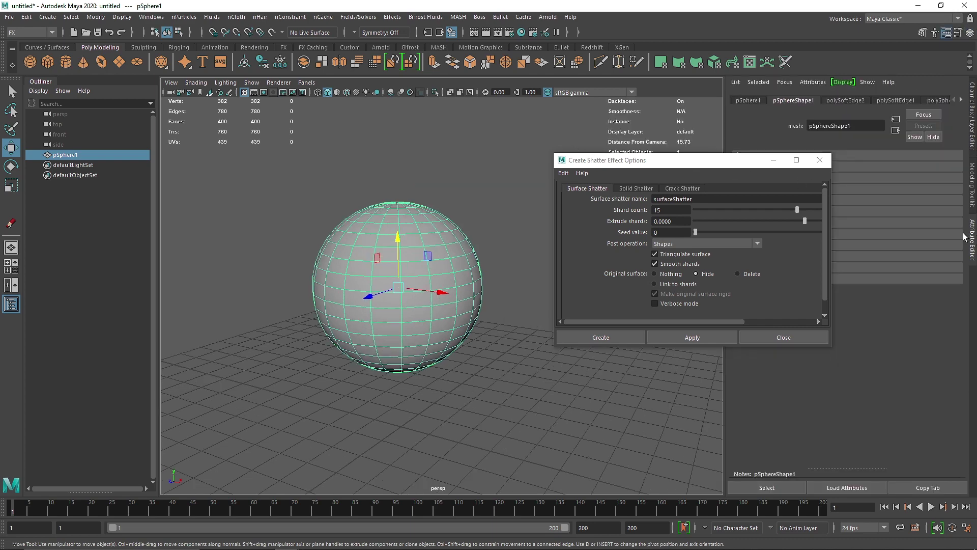
{"action": "left_click", "coordinate": [844, 99]}
{"action": "left_click_drag", "start_coordinate": [745, 160], "coordinate": [753, 240]}
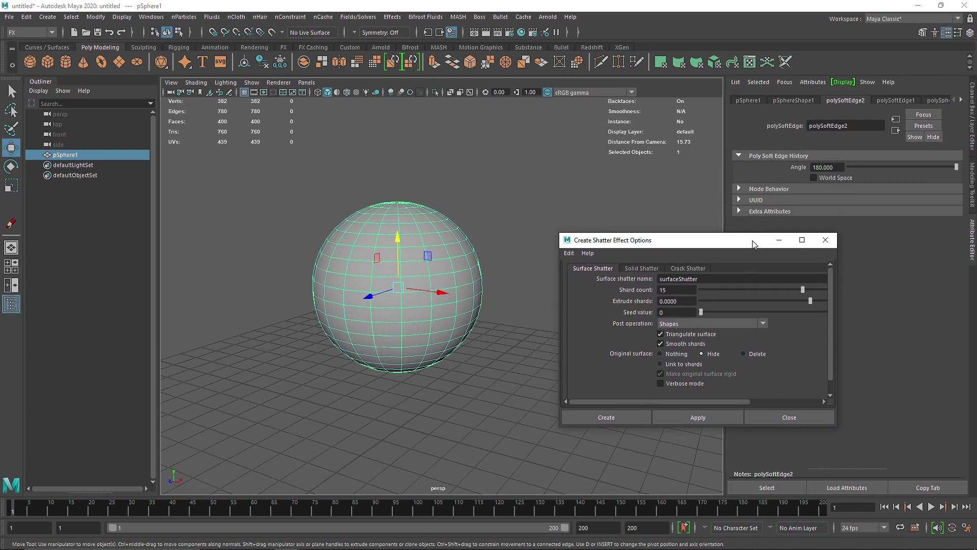
{"action": "left_click", "coordinate": [892, 101]}
{"action": "scroll", "coordinate": [891, 101], "scroll_direction": "up", "scroll_amount": 2}
{"action": "scroll", "coordinate": [891, 100], "scroll_direction": "down", "scroll_amount": 5}
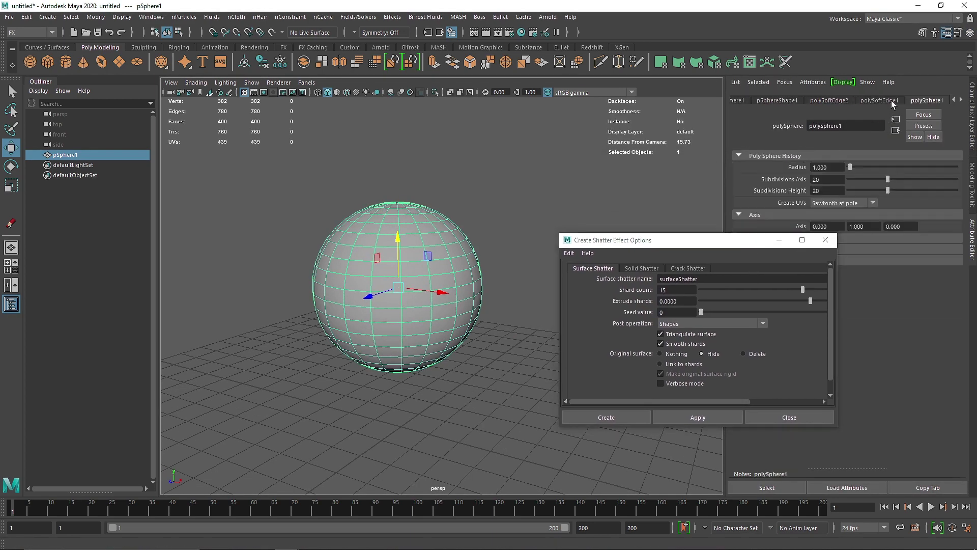
{"action": "left_click", "coordinate": [972, 112]}
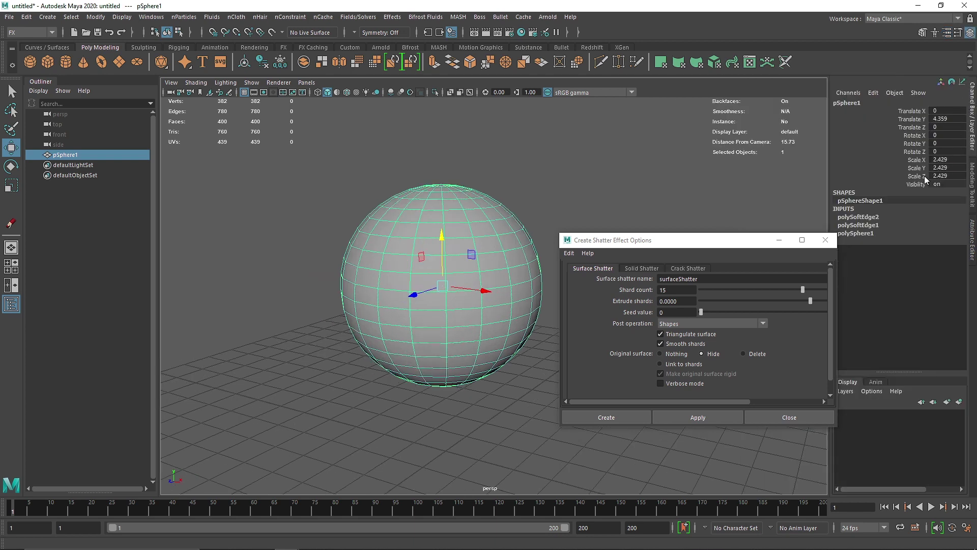
- Delete the sphere's construction history and check which nodes and inputs are still attached
{"action": "left_click", "coordinate": [26, 16]}
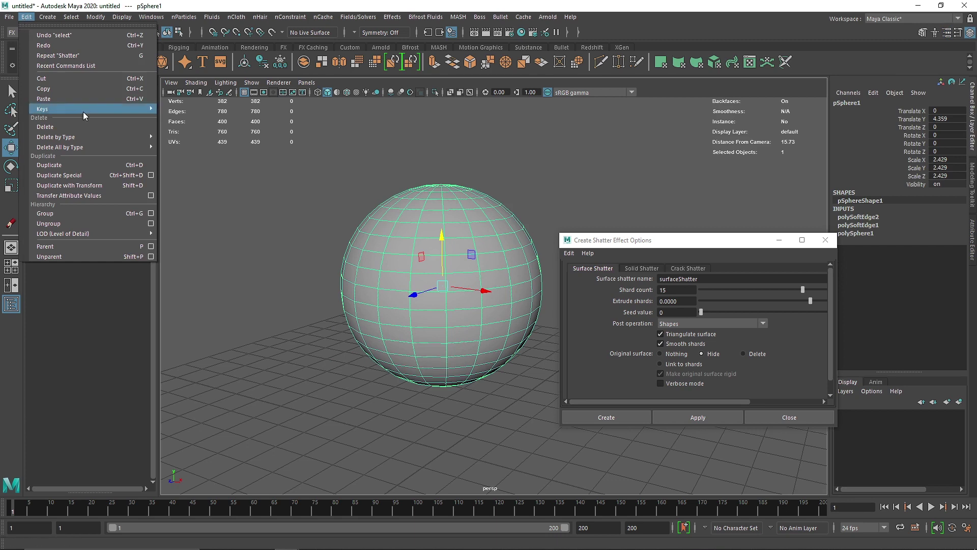
{"action": "mouse_move", "coordinate": [101, 139]}
{"action": "left_click", "coordinate": [195, 140]}
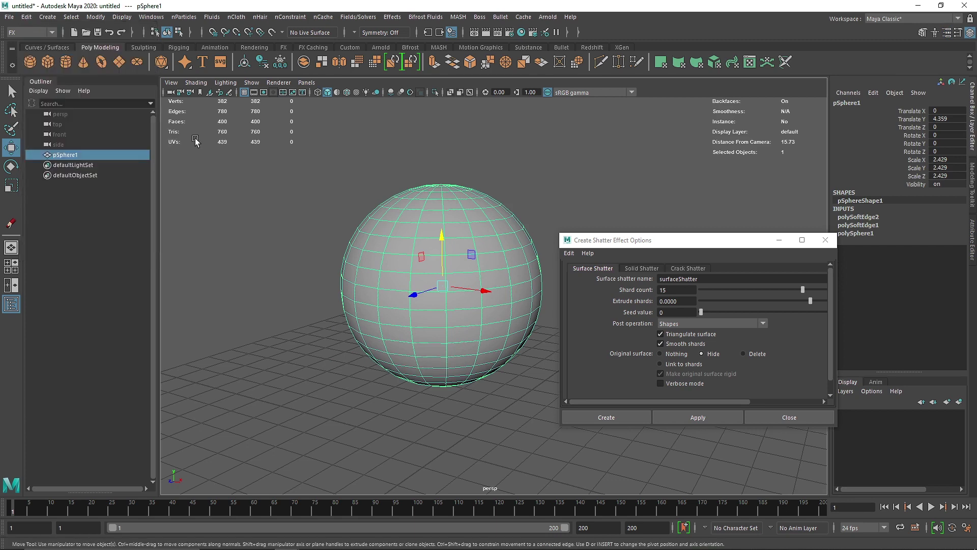
{"action": "left_click", "coordinate": [973, 244]}
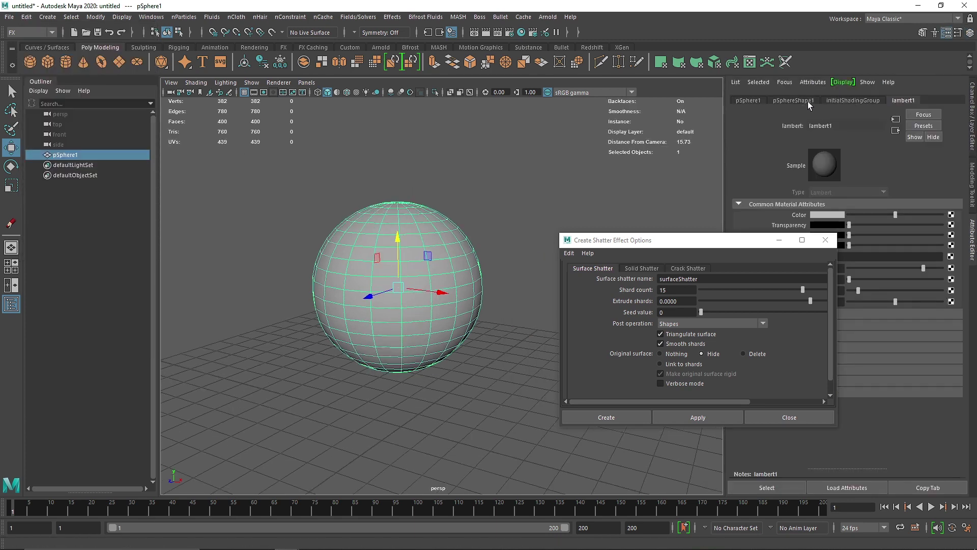
{"action": "left_click", "coordinate": [973, 119]}
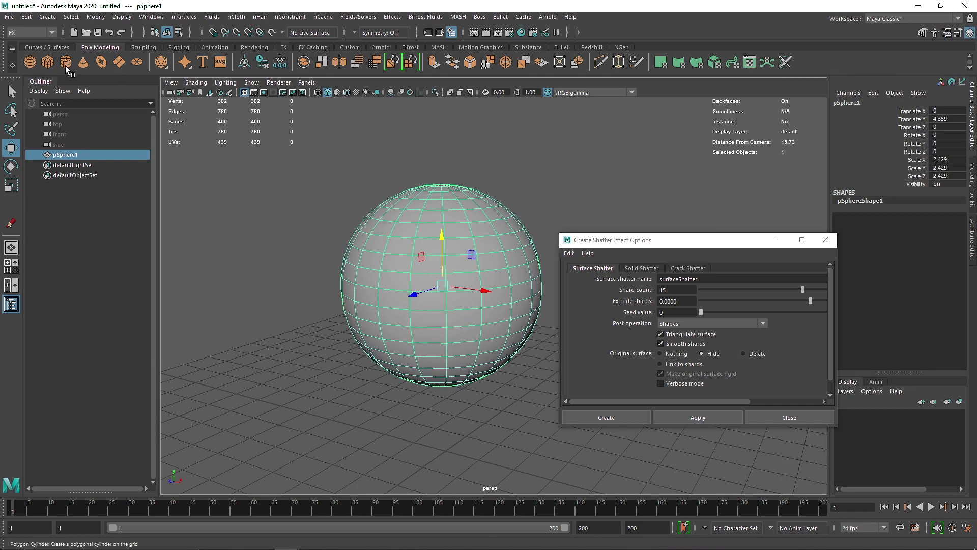
- Freeze the sphere's transformations
{"action": "left_click", "coordinate": [71, 17]}
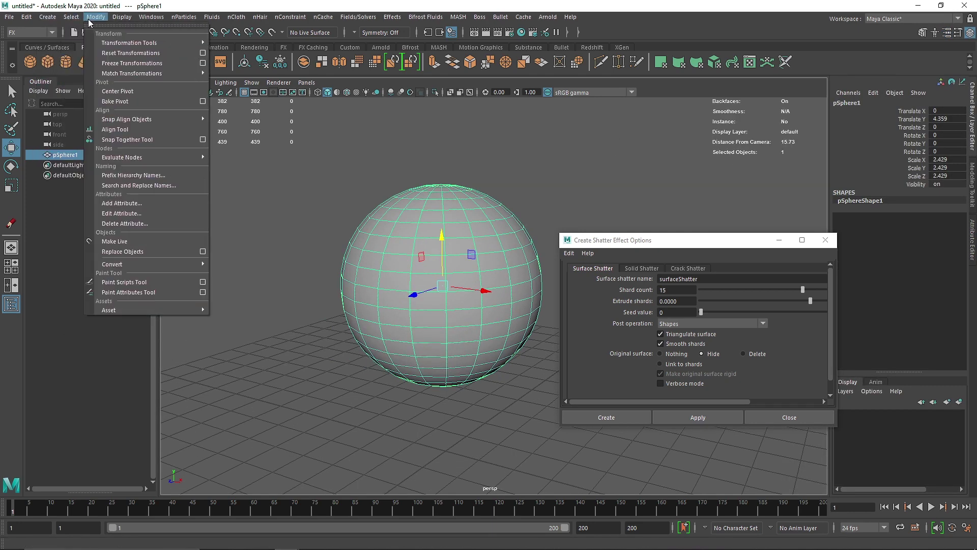
{"action": "left_click", "coordinate": [137, 63]}
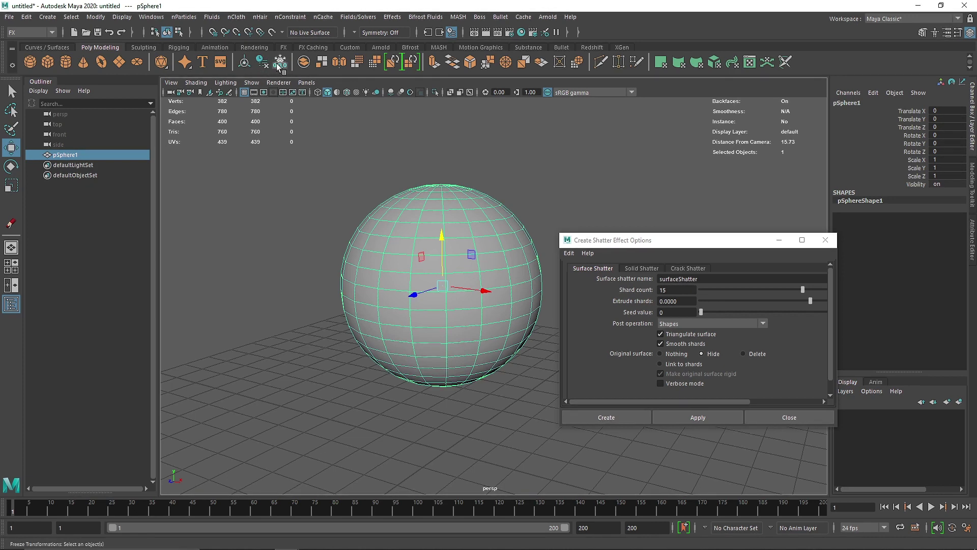
{"action": "left_click", "coordinate": [151, 17]}
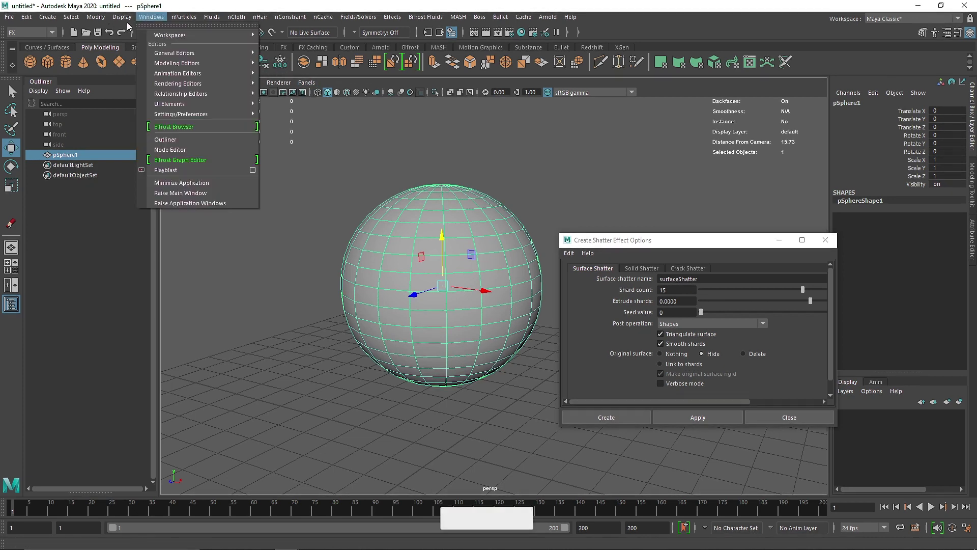
- Apply the Surface Shatter with a shard count of 15 to the sphere and inspect one shard up close
{"action": "left_click", "coordinate": [670, 239]}
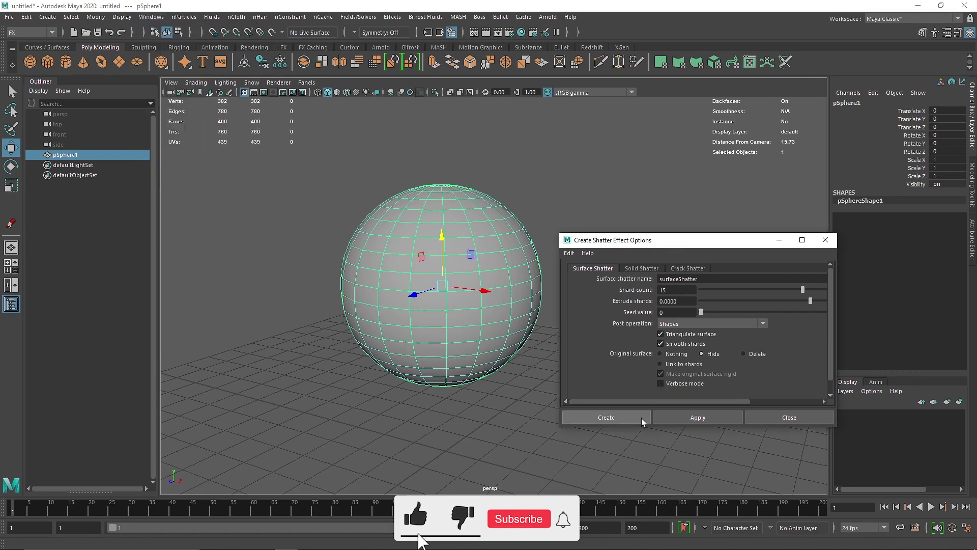
{"action": "left_click", "coordinate": [686, 417]}
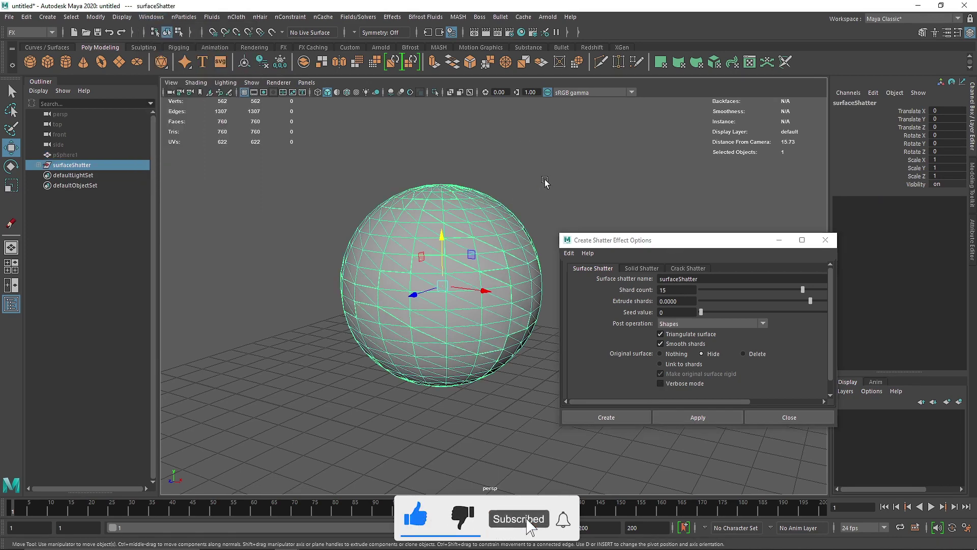
{"action": "left_click", "coordinate": [461, 239]}
{"action": "left_click_drag", "start_coordinate": [461, 239], "coordinate": [443, 267], "text": "alt"}
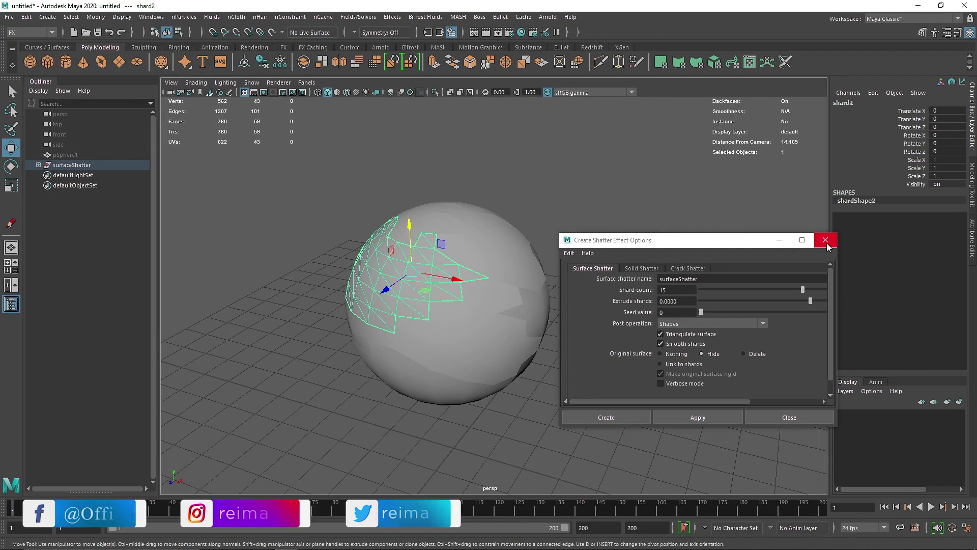
{"action": "left_click_drag", "start_coordinate": [667, 242], "coordinate": [657, 188]}
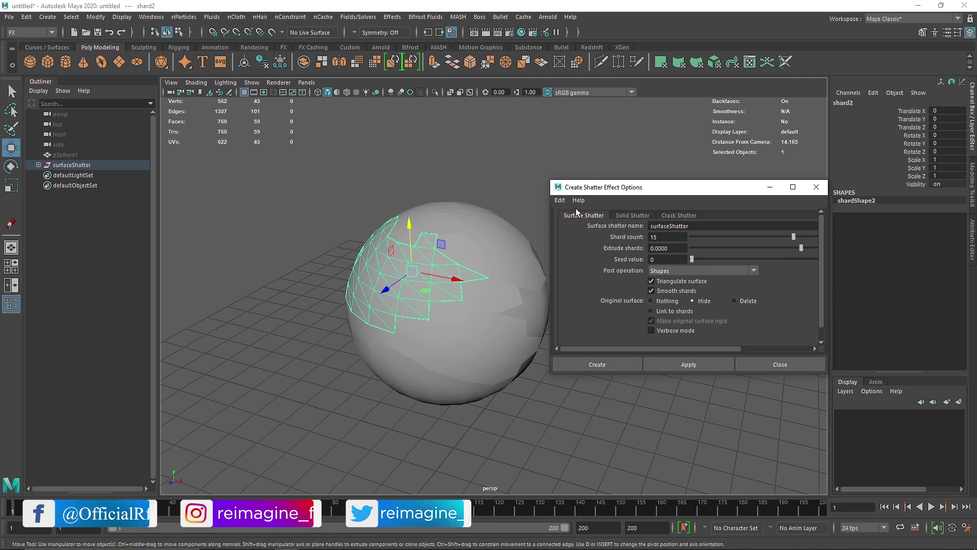
{"action": "scroll", "coordinate": [484, 290], "scroll_direction": "up", "scroll_amount": 5}
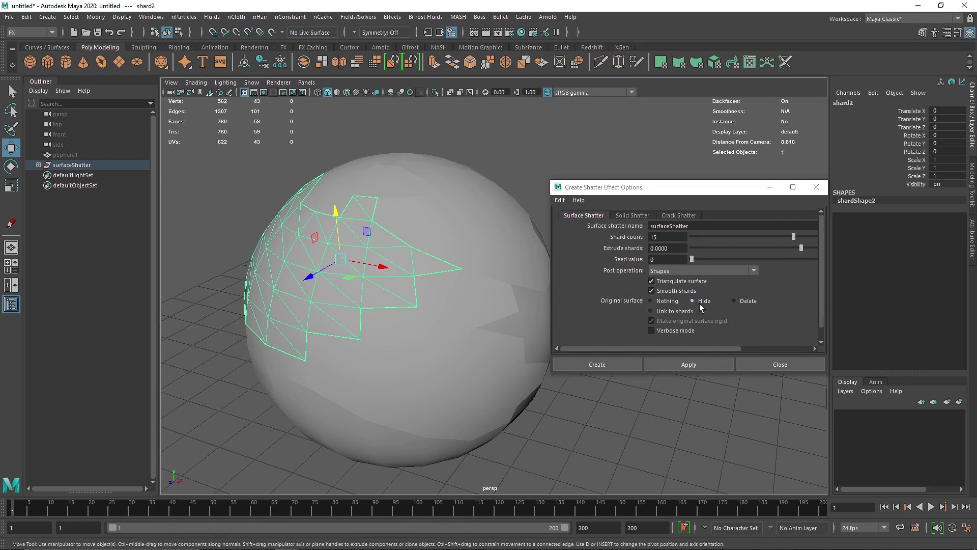
- Check the hidden original sphere and the surfaceShatter group by selecting each, and close the shatter options
{"action": "left_click", "coordinate": [69, 155]}
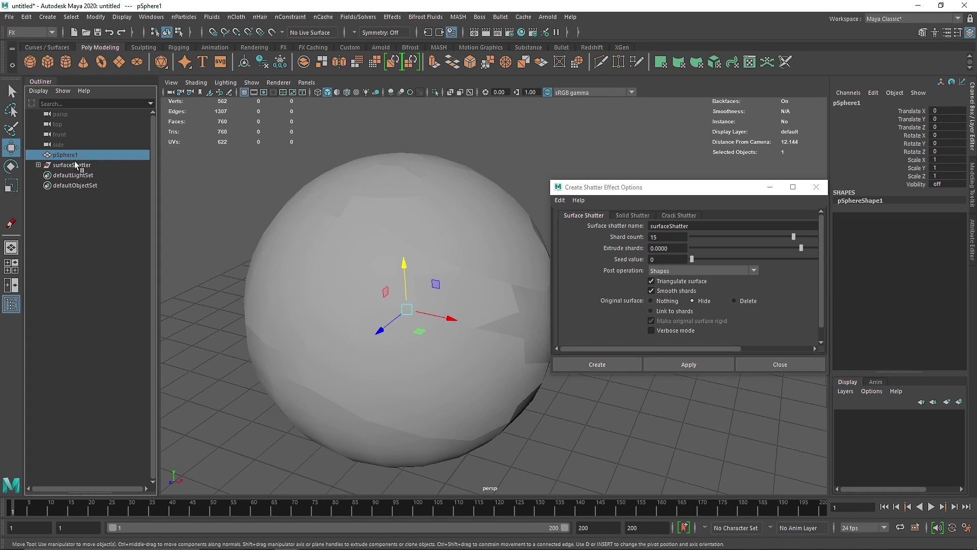
{"action": "left_click", "coordinate": [72, 165]}
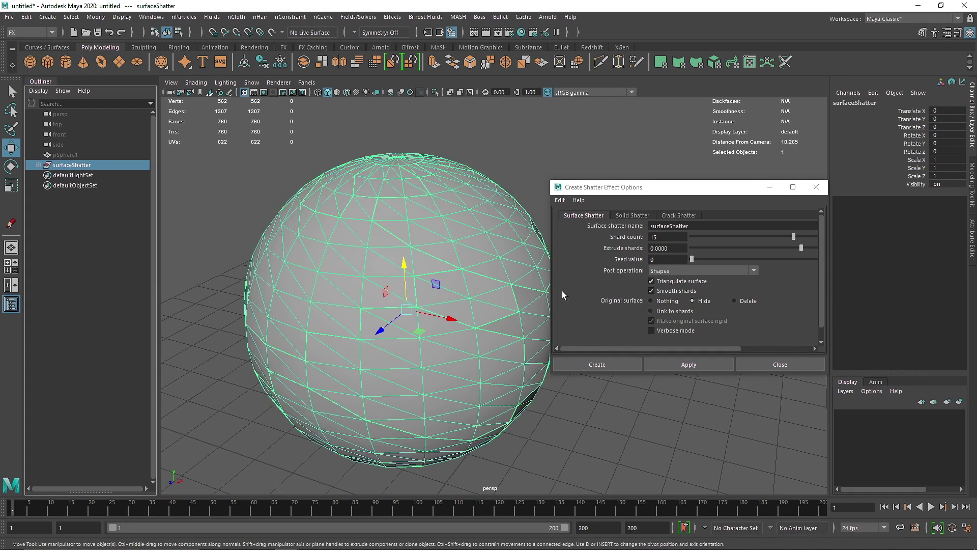
{"action": "left_click", "coordinate": [781, 365]}
{"action": "left_click", "coordinate": [570, 335]}
- Raise one upper shard about 1.06 units along Y, away from the shattered sphere
{"action": "left_click", "coordinate": [431, 224]}
{"action": "left_click_drag", "start_coordinate": [477, 207], "coordinate": [478, 127]}
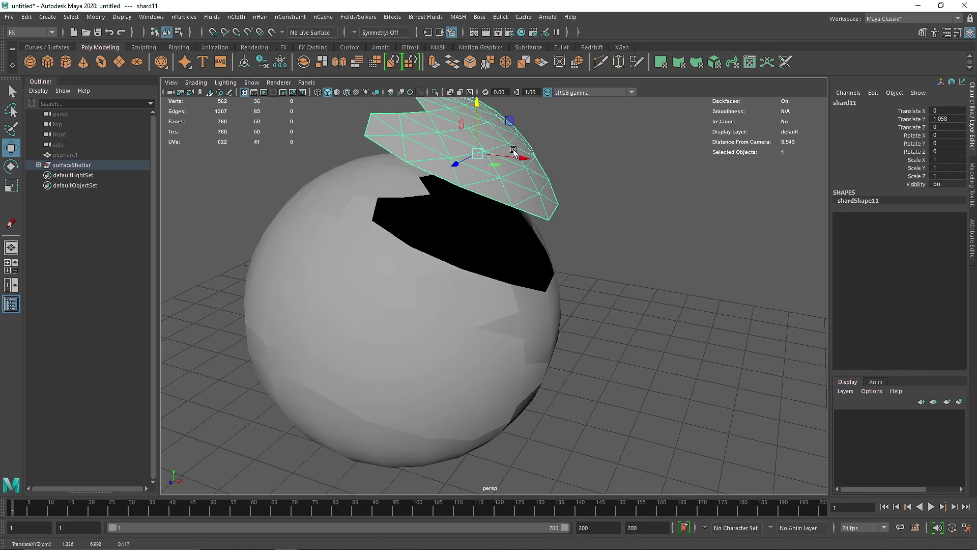
{"action": "scroll", "coordinate": [507, 197], "scroll_direction": "down", "scroll_amount": 4}
{"action": "left_click_drag", "start_coordinate": [475, 239], "coordinate": [434, 231], "text": "alt"}
- Move several more shards outward from different sides of the shattered sphere to expose its hollow interior
{"action": "left_click", "coordinate": [497, 284]}
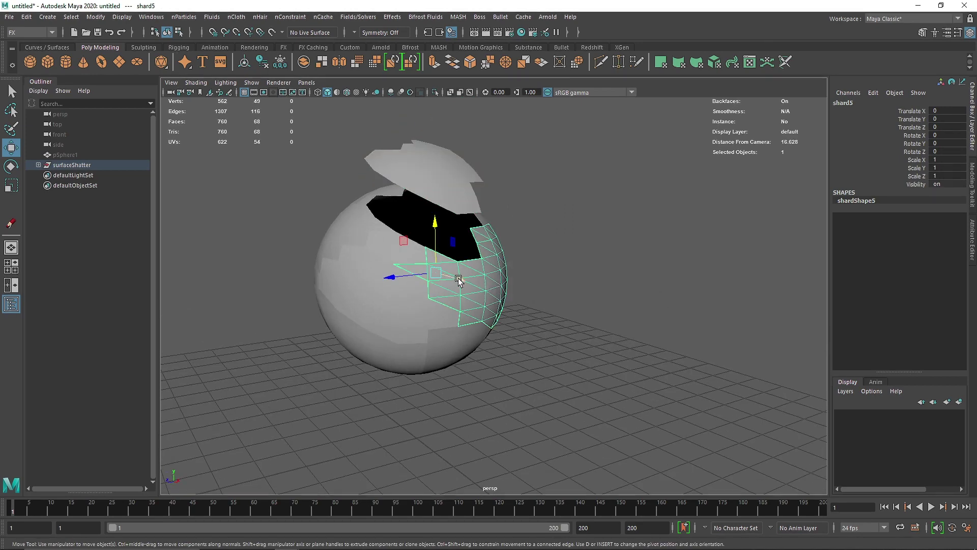
{"action": "left_click_drag", "start_coordinate": [460, 280], "coordinate": [509, 291]}
{"action": "left_click", "coordinate": [404, 302]}
{"action": "left_click_drag", "start_coordinate": [351, 296], "coordinate": [318, 299]}
{"action": "left_click_drag", "start_coordinate": [320, 295], "coordinate": [448, 322], "text": "alt"}
{"action": "left_click", "coordinate": [457, 329]}
{"action": "left_click_drag", "start_coordinate": [521, 311], "coordinate": [585, 269]}
{"action": "left_click", "coordinate": [509, 305]}
{"action": "left_click_drag", "start_coordinate": [542, 302], "coordinate": [517, 329]}
{"action": "left_click", "coordinate": [597, 311]}
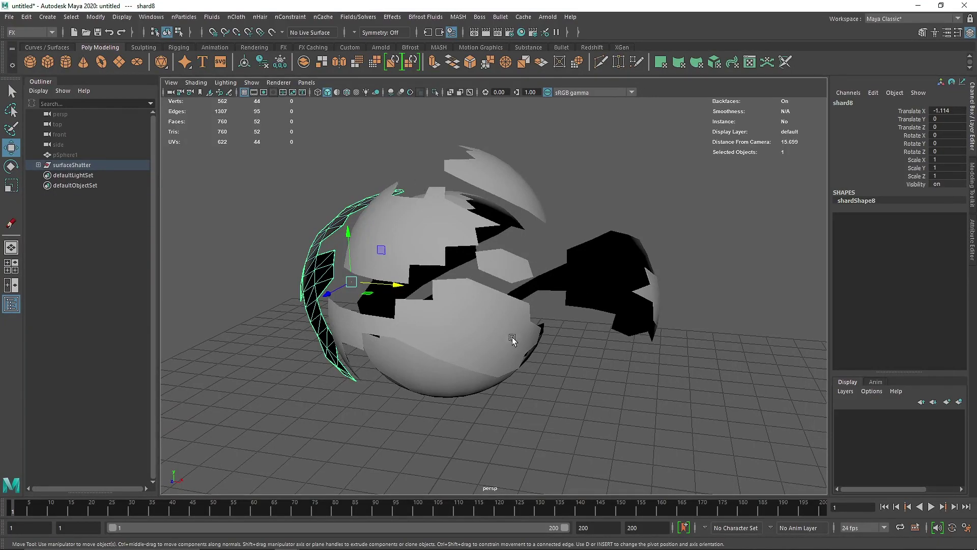
- Enable Two Sided Lighting in the viewport and view the inner faces of the shards
{"action": "left_click", "coordinate": [224, 83]}
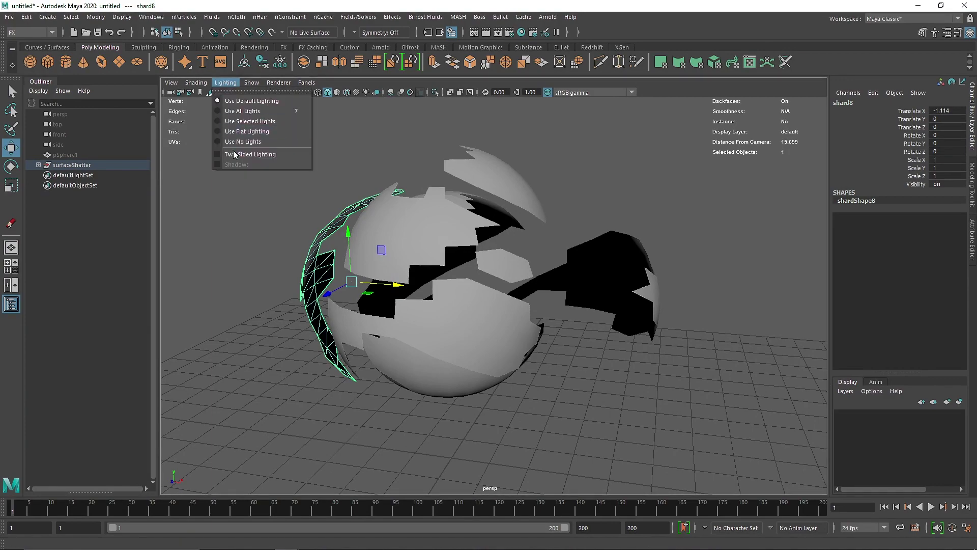
{"action": "left_click", "coordinate": [276, 155]}
{"action": "left_click_drag", "start_coordinate": [584, 244], "coordinate": [478, 255], "text": "alt"}
- Undo all shard moves and the surface shatter, back to the selected original sphere
{"action": "key", "text": "ctrl+z"}
{"action": "key", "text": "ctrl+z"}
{"action": "key", "text": "ctrl+z"}
{"action": "key", "text": "ctrl+z"}
{"action": "key", "text": "ctrl+z"}
{"action": "key", "text": "ctrl+z"}
{"action": "key", "text": "ctrl+z"}
{"action": "key", "text": "ctrl+z"}
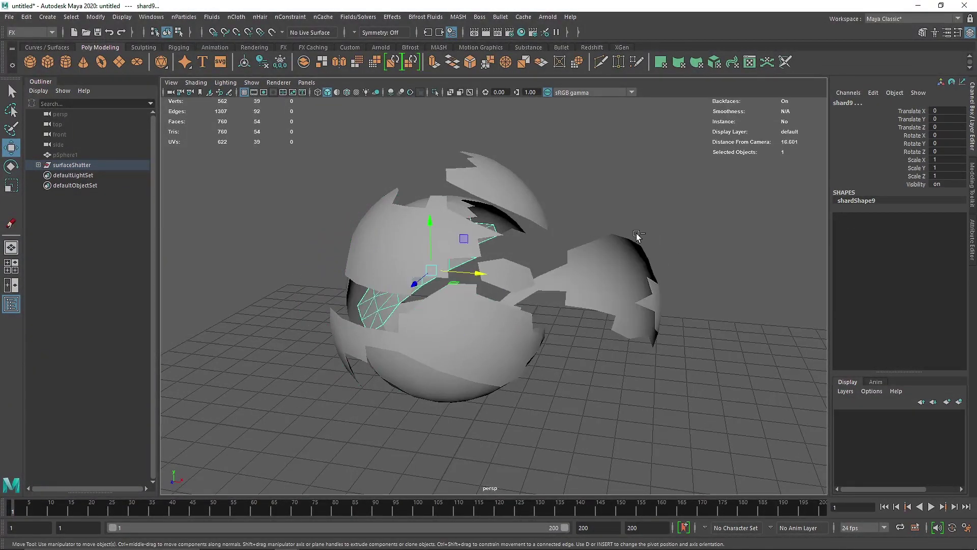
{"action": "key", "text": "ctrl+z"}
{"action": "key", "text": "ctrl+z"}
{"action": "key", "text": "ctrl+z"}
{"action": "key", "text": "ctrl+z"}
{"action": "key", "text": "ctrl+z"}
{"action": "key", "text": "ctrl+z"}
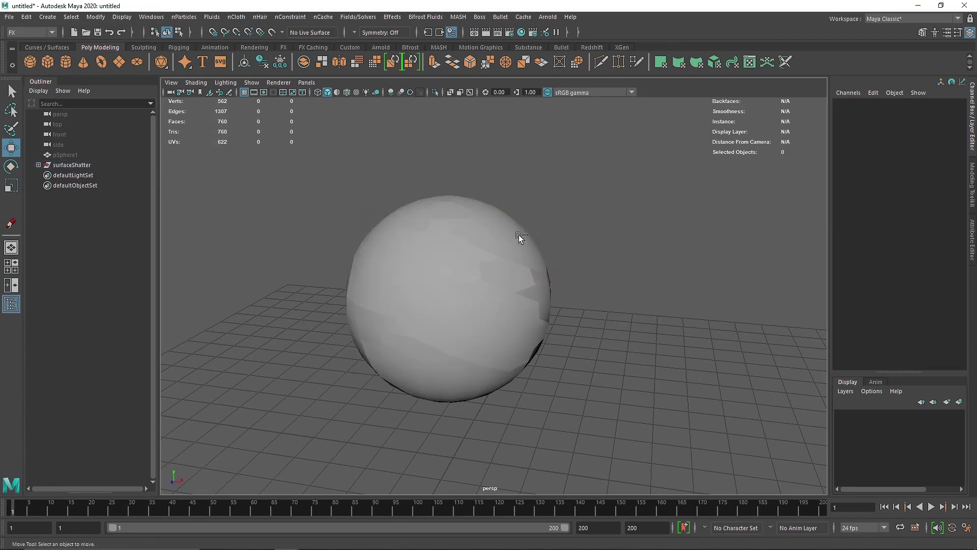
{"action": "key", "text": "ctrl+z"}
{"action": "key", "text": "ctrl+z"}
{"action": "key", "text": "ctrl+z"}
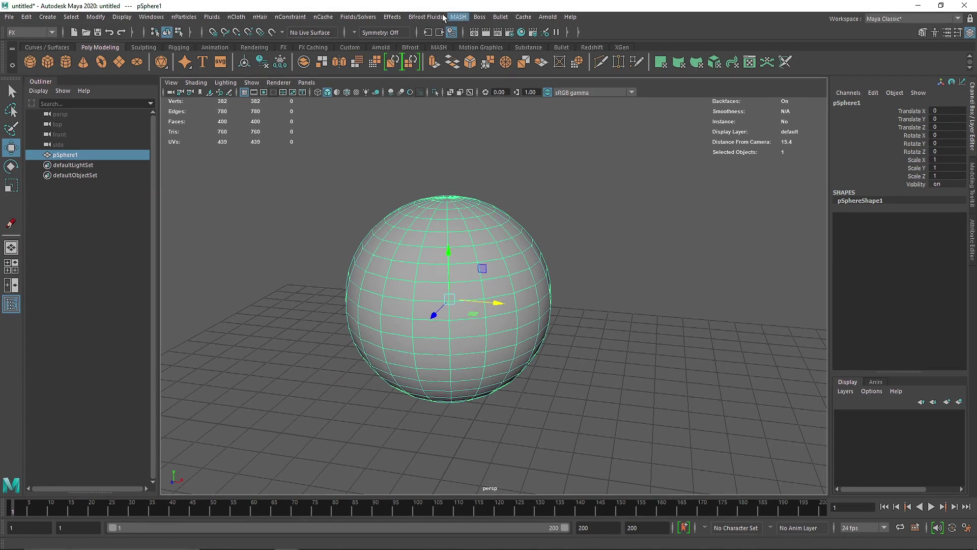
- Set Extrude shards to 5 and Seed value to 5 in the Surface Shatter options
{"action": "left_click", "coordinate": [358, 17]}
{"action": "mouse_move", "coordinate": [393, 17]}
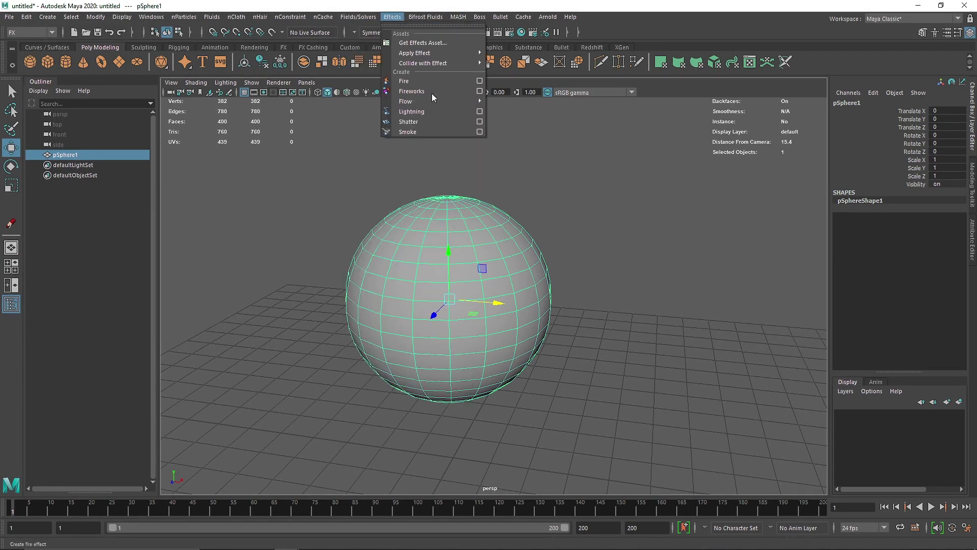
{"action": "left_click", "coordinate": [480, 121]}
{"action": "left_click", "coordinate": [652, 291]}
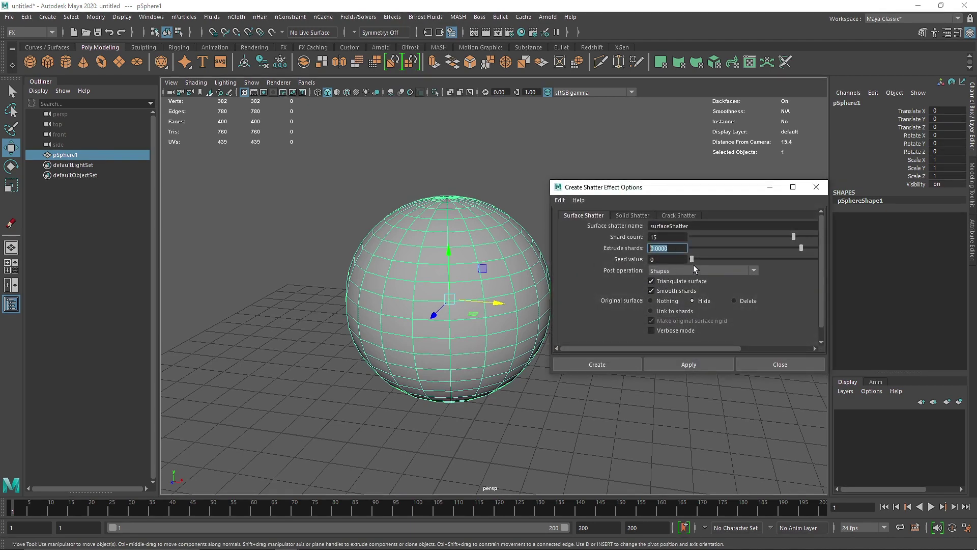
{"action": "type", "text": "5"}
{"action": "left_click", "coordinate": [678, 260]}
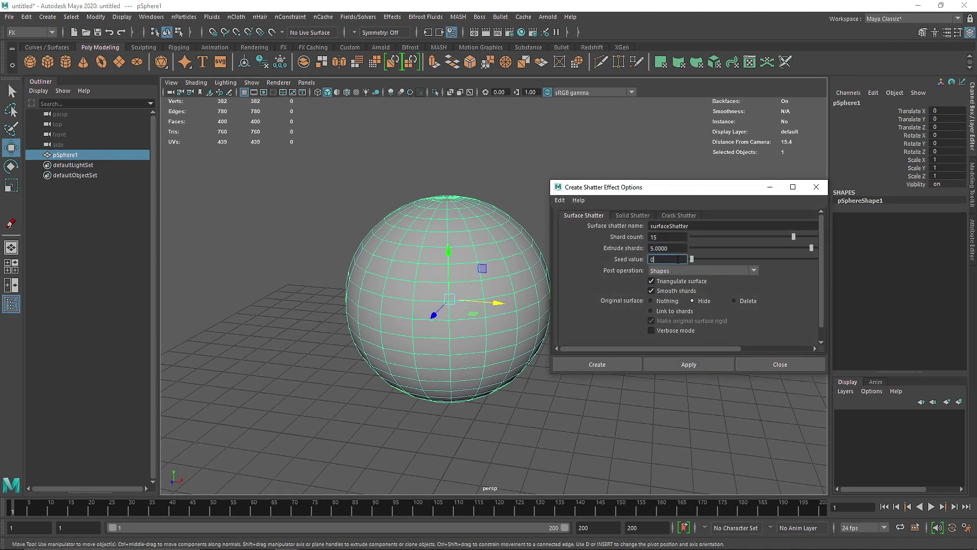
{"action": "left_click_drag", "start_coordinate": [701, 262], "coordinate": [703, 263]}
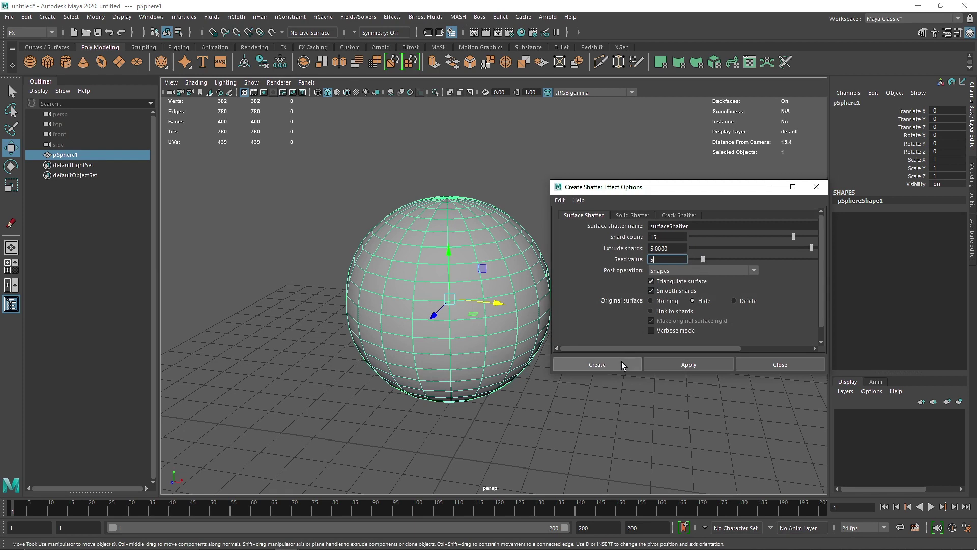
- Apply the Surface Shatter with extruded shards to the sphere, close the options and pull one thick shard outward
{"action": "left_click", "coordinate": [662, 363]}
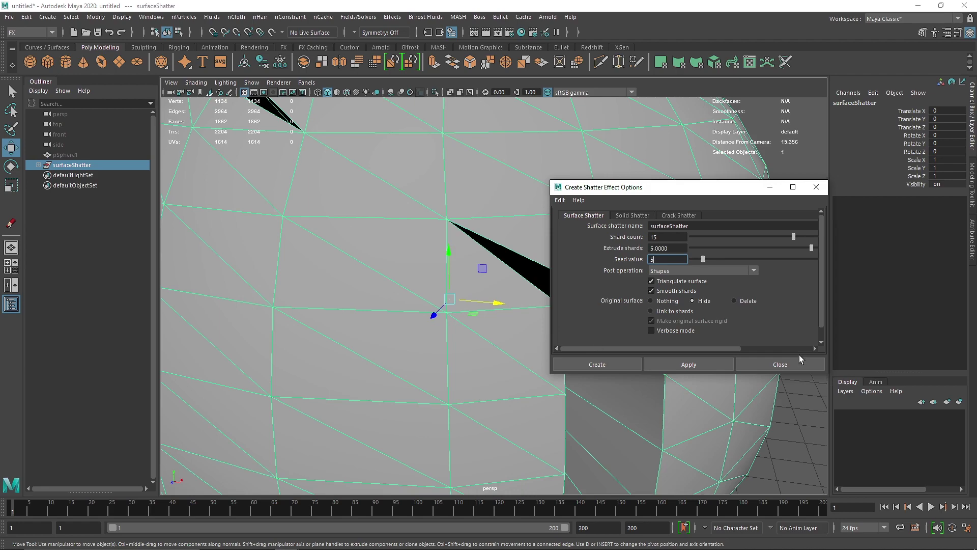
{"action": "left_click", "coordinate": [800, 360]}
{"action": "scroll", "coordinate": [589, 299], "scroll_direction": "down", "scroll_amount": 10}
{"action": "left_click", "coordinate": [575, 331]}
{"action": "left_click_drag", "start_coordinate": [552, 306], "coordinate": [664, 319]}
{"action": "mouse_move", "coordinate": [664, 319]}
{"action": "left_mouse_down", "text": "alt"}
{"action": "mouse_move", "coordinate": [681, 370]}
{"action": "mouse_move", "coordinate": [726, 334]}
{"action": "mouse_move", "coordinate": [604, 350]}
{"action": "mouse_move", "coordinate": [669, 315]}
{"action": "mouse_move", "coordinate": [653, 328]}
{"action": "left_mouse_up", "text": "alt"}
- Undo the shard move and the extruded surface shatter, back to the original sphere
{"action": "key", "text": "ctrl+z"}
{"action": "key", "text": "ctrl+z"}
{"action": "key", "text": "ctrl+z"}
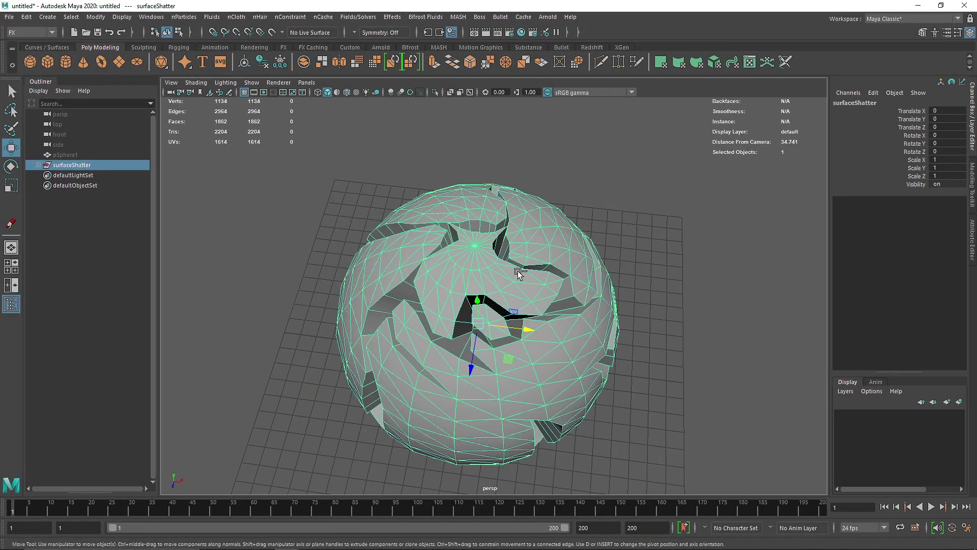
{"action": "key", "text": "ctrl+z"}
{"action": "left_click_drag", "start_coordinate": [499, 334], "coordinate": [496, 303], "text": "alt"}
{"action": "scroll", "coordinate": [496, 302], "scroll_direction": "up", "scroll_amount": 3}
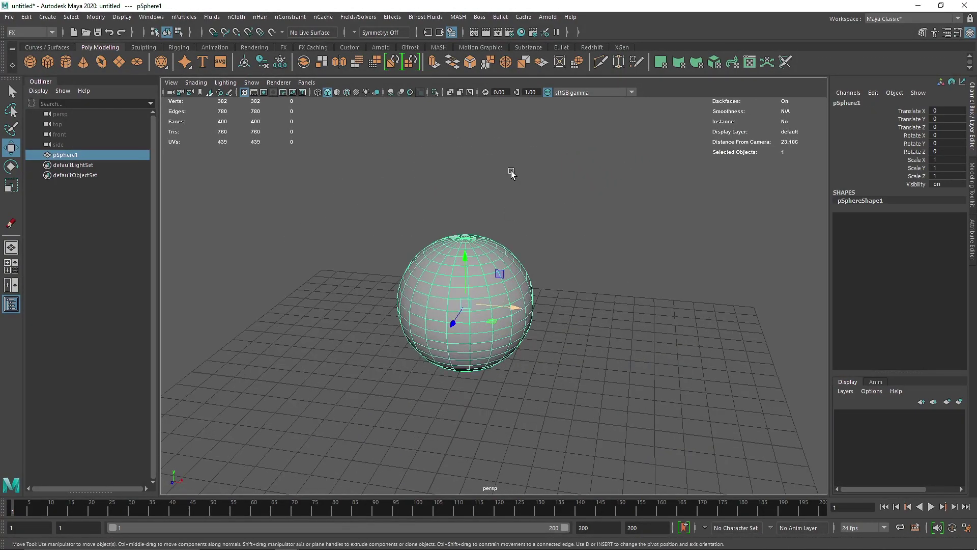
- Set Extrude shards to 0.2 in the Surface Shatter options, apply the shatter to the sphere and close the options
{"action": "left_click", "coordinate": [392, 17]}
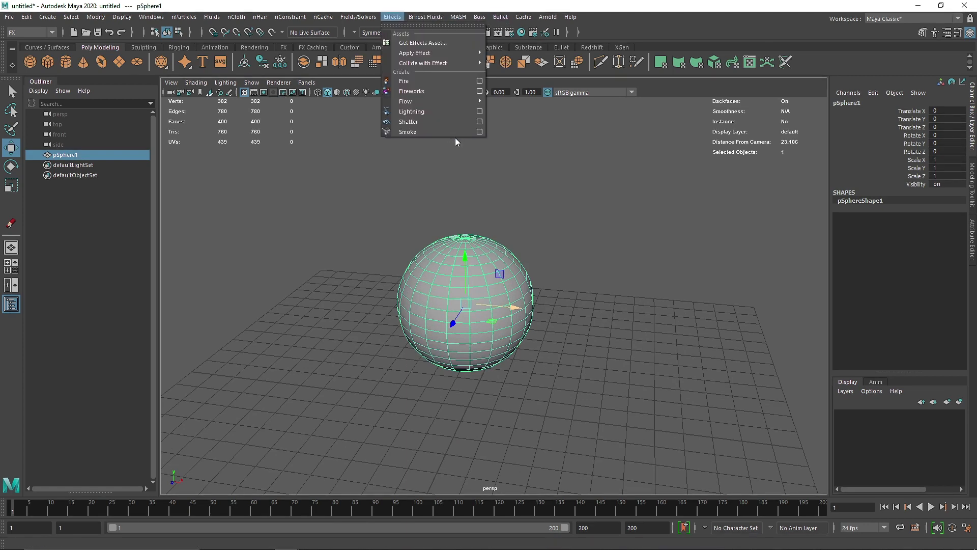
{"action": "left_click", "coordinate": [480, 121]}
{"action": "left_click_drag", "start_coordinate": [679, 247], "coordinate": [606, 252]}
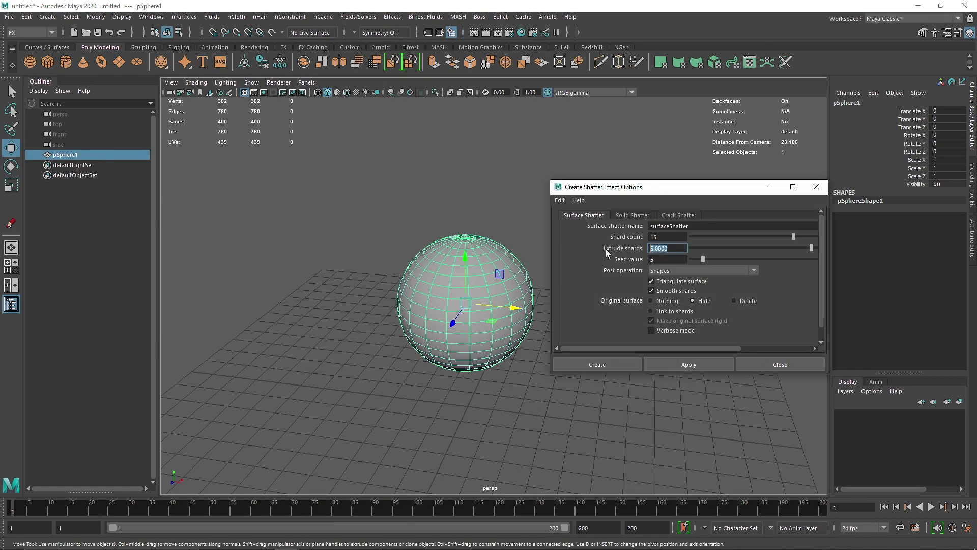
{"action": "type", "text": ".2"}
{"action": "key", "text": "Return"}
{"action": "left_click", "coordinate": [713, 369]}
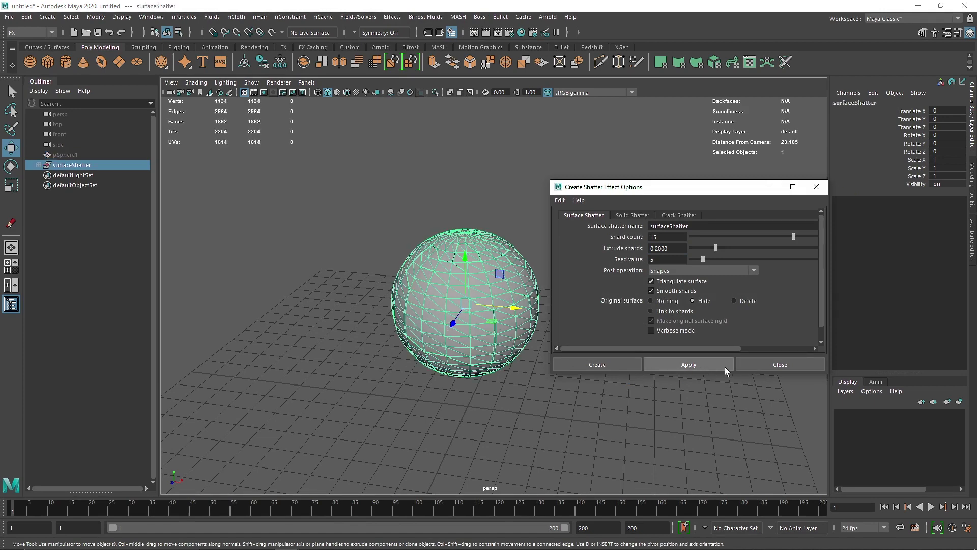
{"action": "left_click", "coordinate": [755, 367]}
- Pull two shards outward from the side of the surface-shattered sphere
{"action": "scroll", "coordinate": [600, 371], "scroll_direction": "up", "scroll_amount": 5}
{"action": "left_click", "coordinate": [543, 318]}
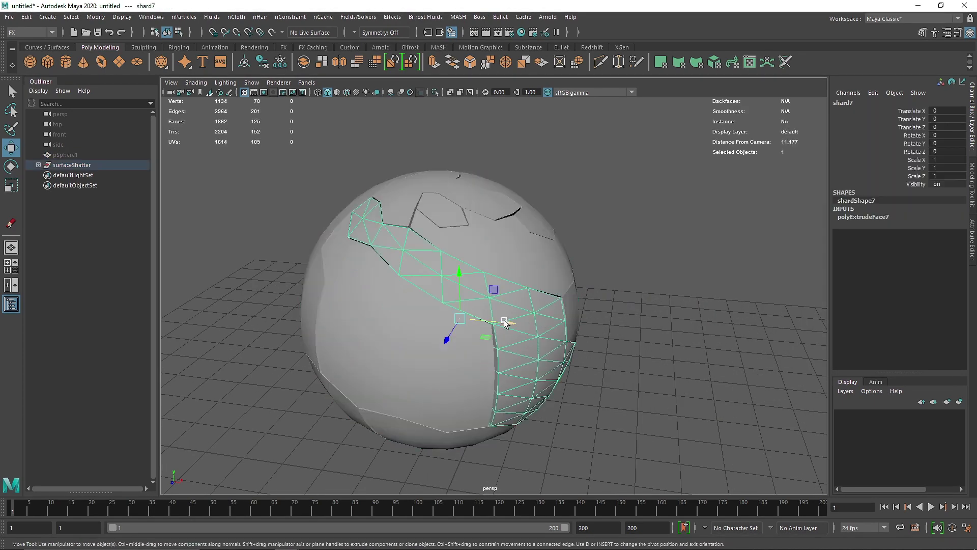
{"action": "left_click_drag", "start_coordinate": [462, 321], "coordinate": [582, 346]}
{"action": "left_click_drag", "start_coordinate": [582, 346], "coordinate": [616, 309], "text": "alt"}
{"action": "left_click", "coordinate": [601, 209]}
{"action": "left_click_drag", "start_coordinate": [563, 239], "coordinate": [497, 235]}
- Lift several shards upward from the crown of the surface-shattered sphere, raising one of them about 1 unit in Y
{"action": "left_click", "coordinate": [496, 235]}
{"action": "left_click_drag", "start_coordinate": [469, 205], "coordinate": [465, 142]}
{"action": "left_click", "coordinate": [372, 219]}
{"action": "left_click_drag", "start_coordinate": [384, 201], "coordinate": [380, 140]}
{"action": "left_click_drag", "start_coordinate": [368, 233], "coordinate": [405, 193], "text": "alt"}
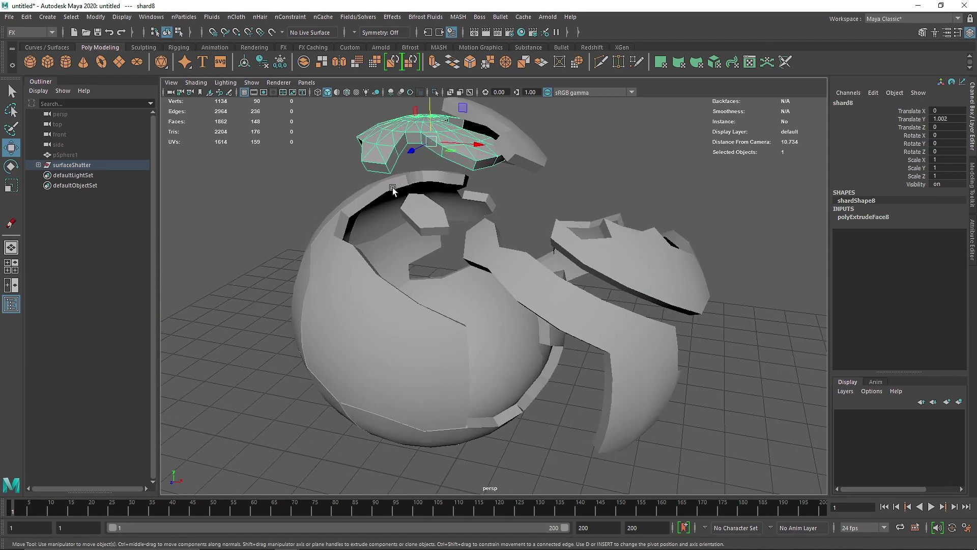
{"action": "left_click", "coordinate": [393, 188]}
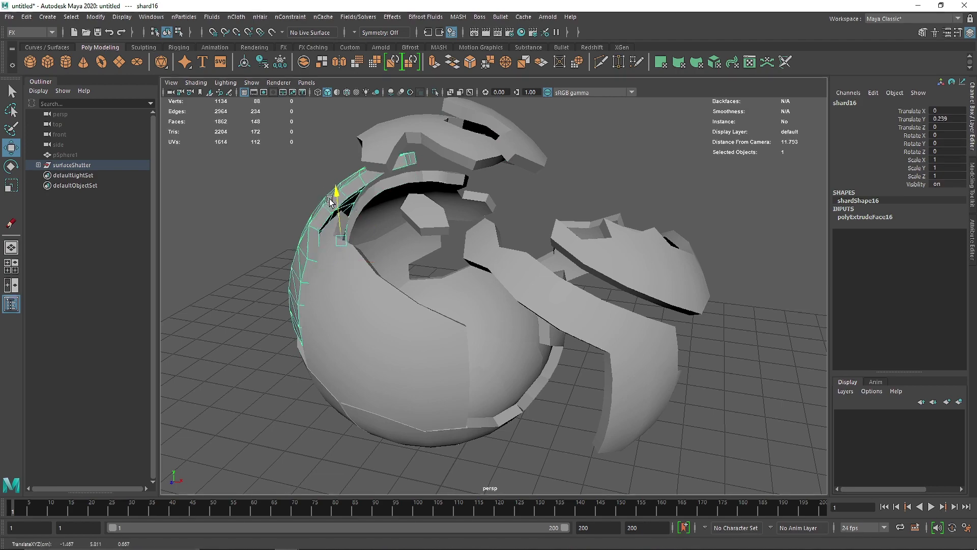
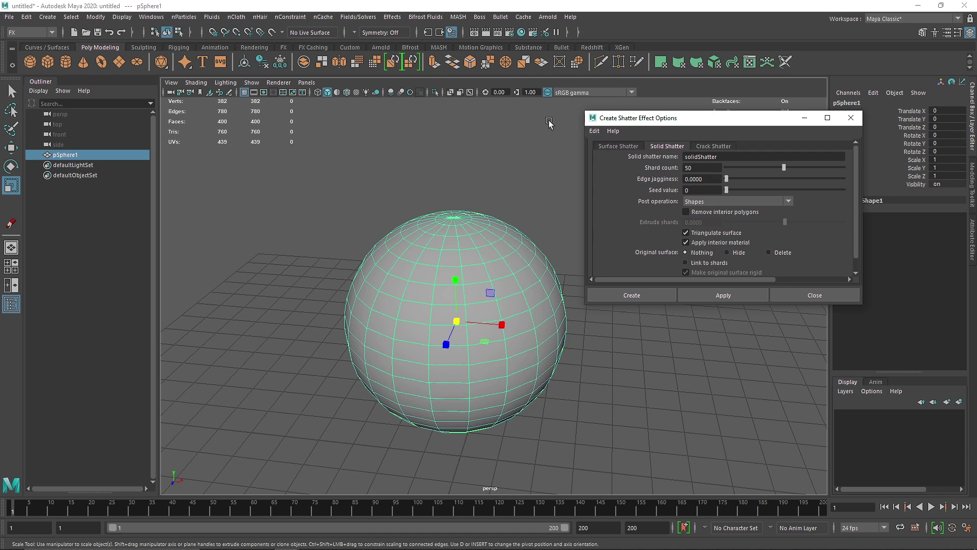
- Reset the Solid Shatter options and set the Shard count to 25
{"action": "left_click", "coordinate": [594, 131]}
{"action": "left_click", "coordinate": [608, 150]}
{"action": "type", "text": "25"}
{"action": "left_click", "coordinate": [716, 180]}
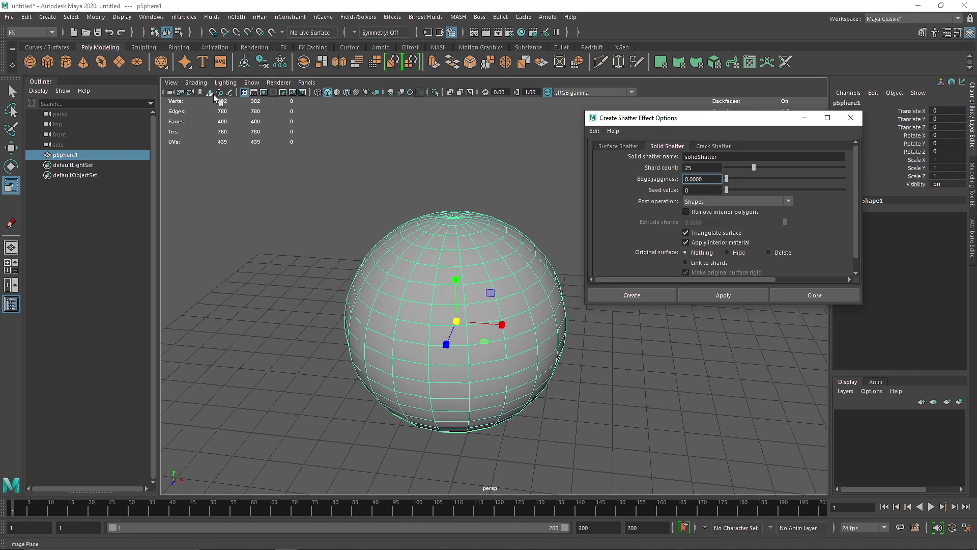
- Sketch three wavy, jagged lines beside and over the sphere with the Grease Pencil, delete the frame and close the tool
{"action": "left_click", "coordinate": [229, 92]}
{"action": "left_click_drag", "start_coordinate": [592, 394], "coordinate": [699, 384]}
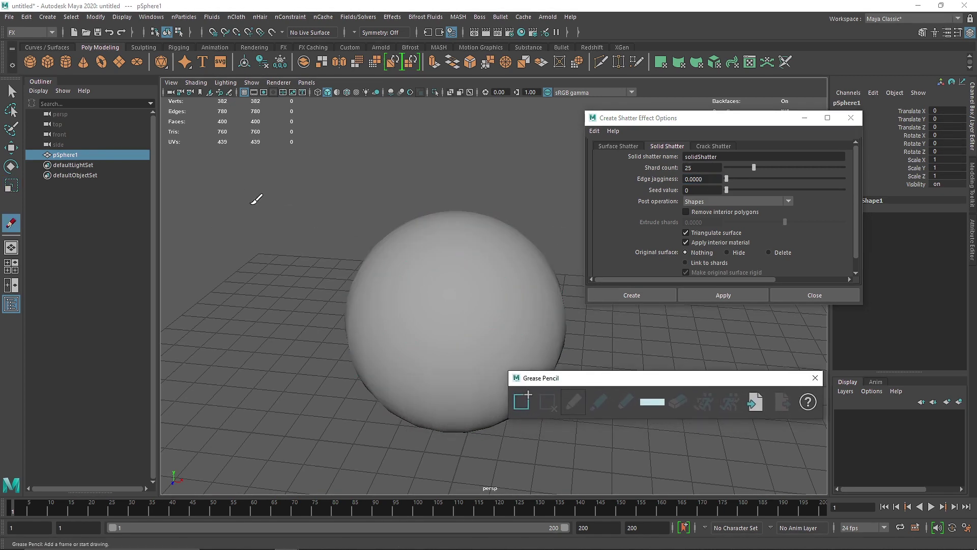
{"action": "left_click_drag", "start_coordinate": [270, 176], "coordinate": [267, 429]}
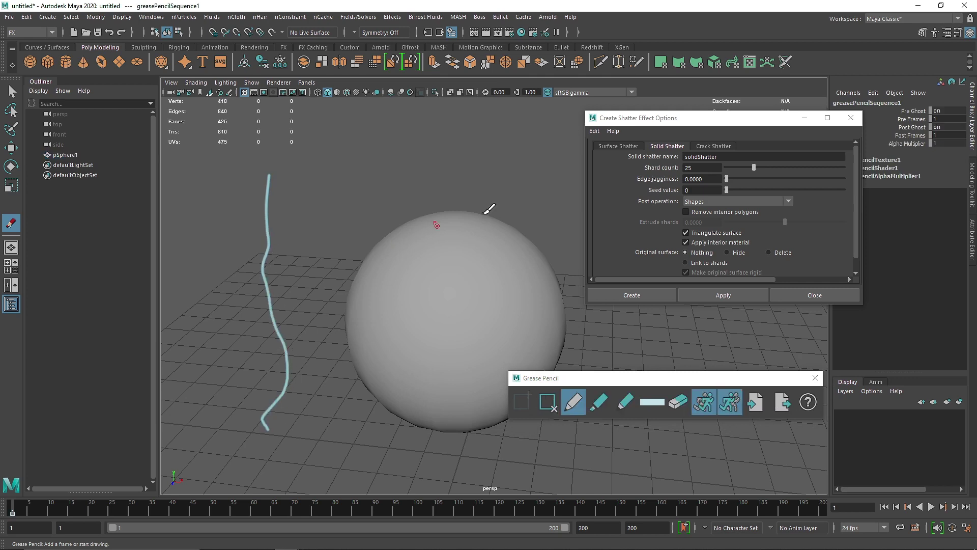
{"action": "mouse_move", "coordinate": [326, 168]}
{"action": "left_mouse_down"}
{"action": "mouse_move", "coordinate": [323, 280]}
{"action": "mouse_move", "coordinate": [359, 440]}
{"action": "left_mouse_up"}
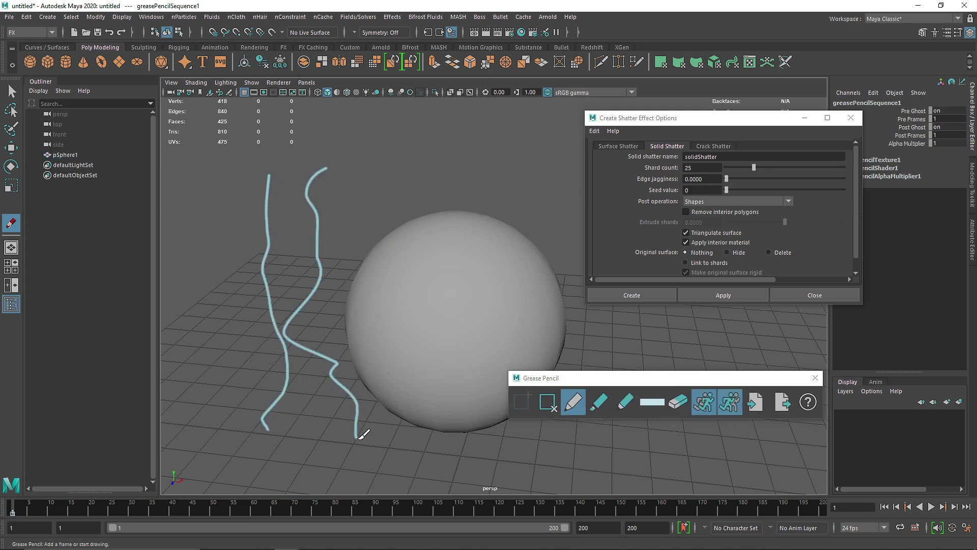
{"action": "mouse_move", "coordinate": [395, 123]}
{"action": "left_mouse_down"}
{"action": "mouse_move", "coordinate": [405, 275]}
{"action": "mouse_move", "coordinate": [432, 384]}
{"action": "left_mouse_up"}
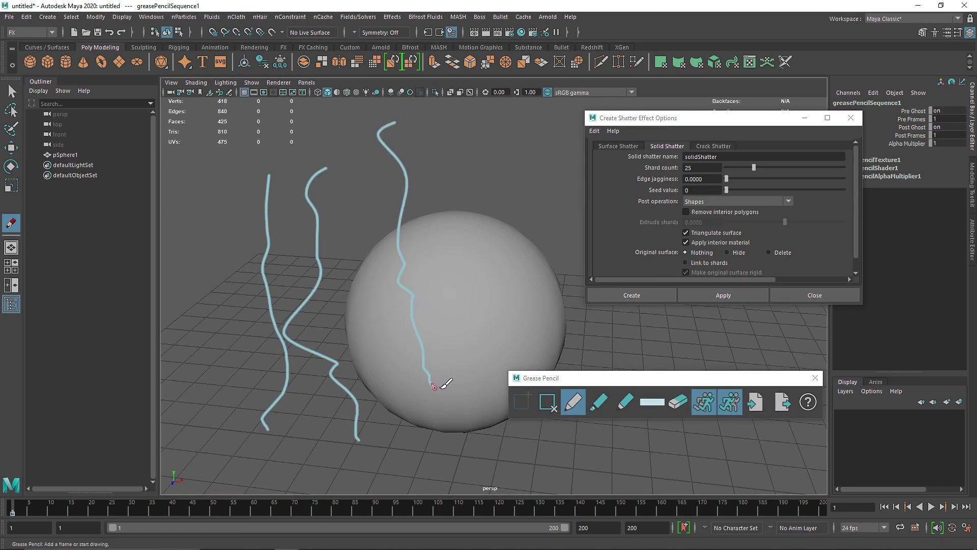
{"action": "left_click", "coordinate": [548, 403]}
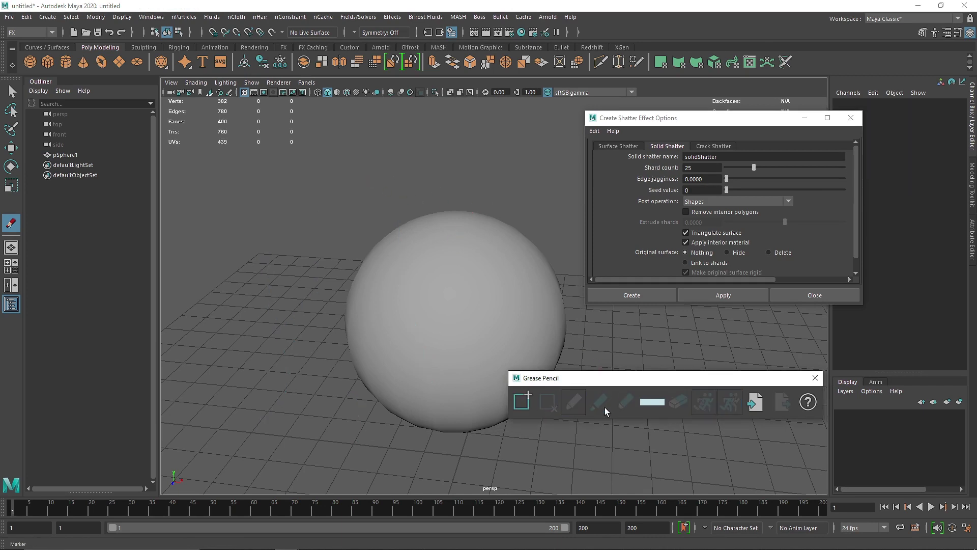
{"action": "left_click", "coordinate": [815, 378]}
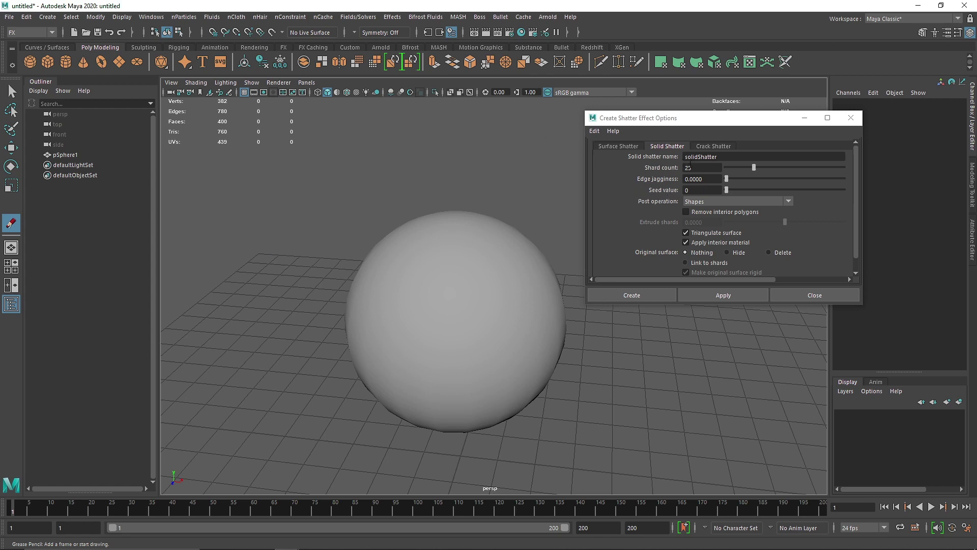
- Set Original surface to Hide, apply the Solid Shatter to the selected sphere and close the options
{"action": "left_click", "coordinate": [738, 255]}
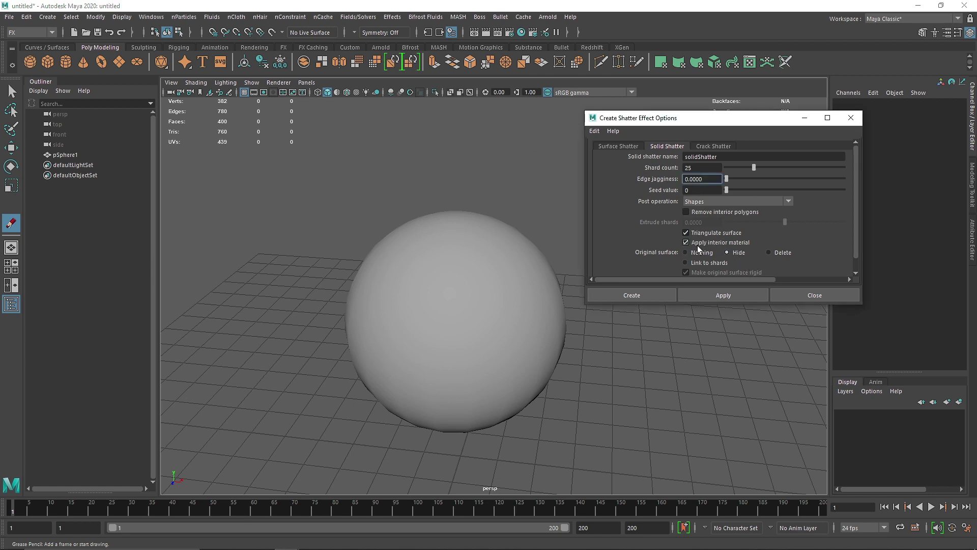
{"action": "left_click", "coordinate": [719, 293]}
{"action": "key", "text": "q"}
{"action": "left_click", "coordinate": [448, 283]}
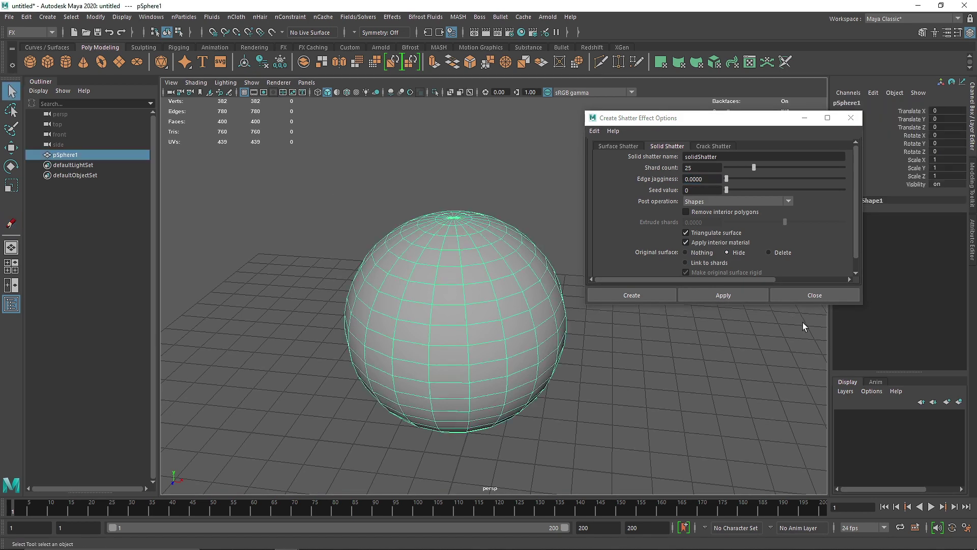
{"action": "left_click", "coordinate": [744, 297]}
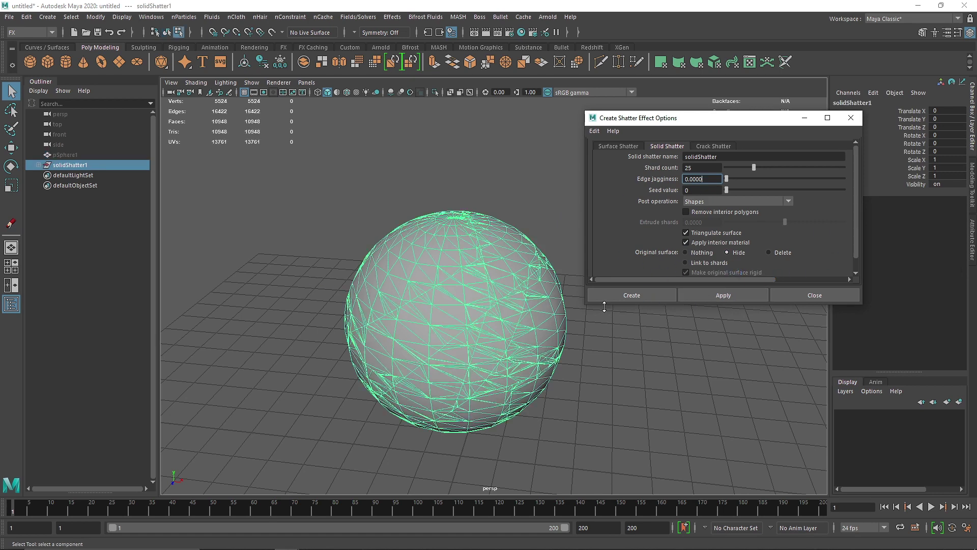
{"action": "left_click", "coordinate": [841, 295]}
{"action": "left_click", "coordinate": [656, 311]}
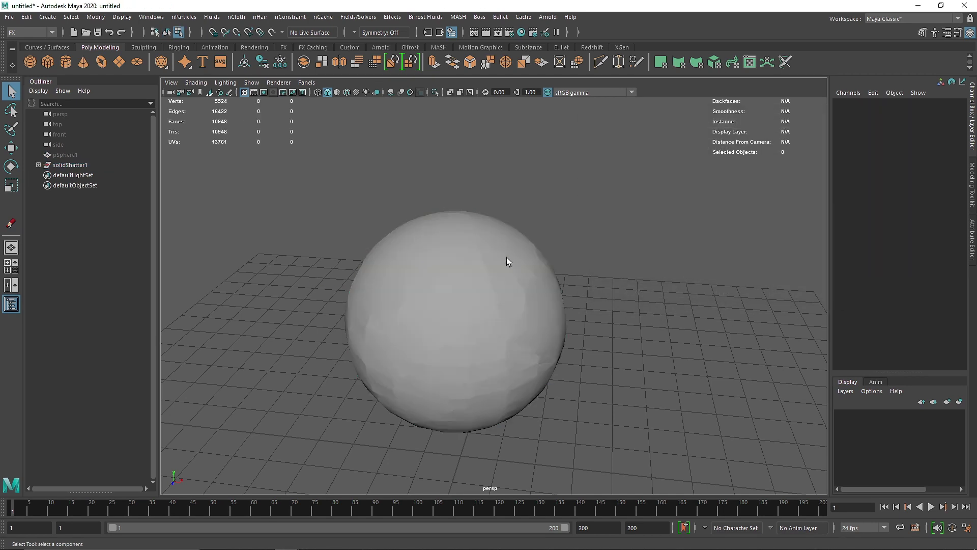
- Switch to object selection and move one upper wedge-shaped shard up and away from the solid-shattered sphere
{"action": "left_click", "coordinate": [506, 256]}
{"action": "left_click_drag", "start_coordinate": [506, 255], "coordinate": [530, 273], "text": "alt"}
{"action": "right_click_drag", "start_coordinate": [478, 234], "coordinate": [577, 179]}
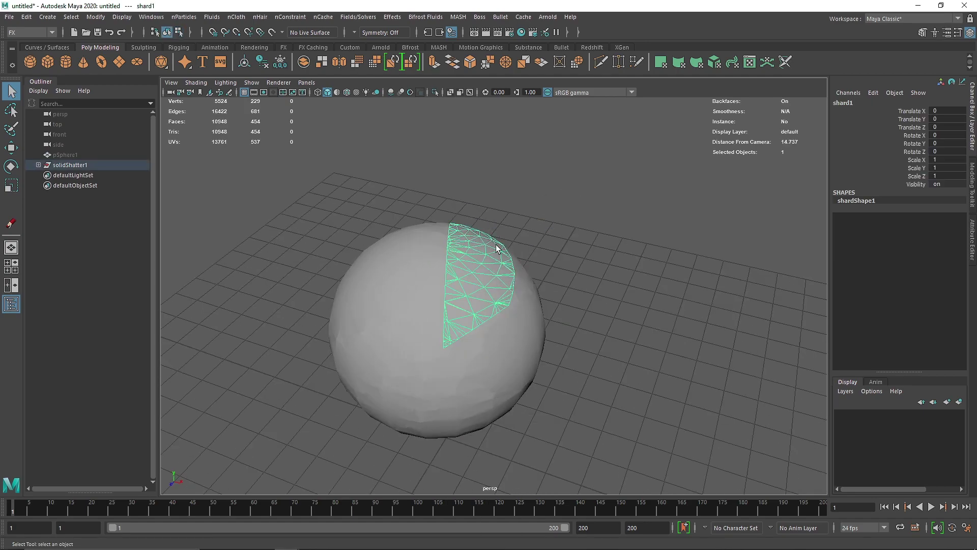
{"action": "key", "text": "w"}
{"action": "left_click_drag", "start_coordinate": [475, 273], "coordinate": [549, 142]}
- Pull several side shards out of the sphere, moving one about 3.8 units along X
{"action": "left_click", "coordinate": [512, 324]}
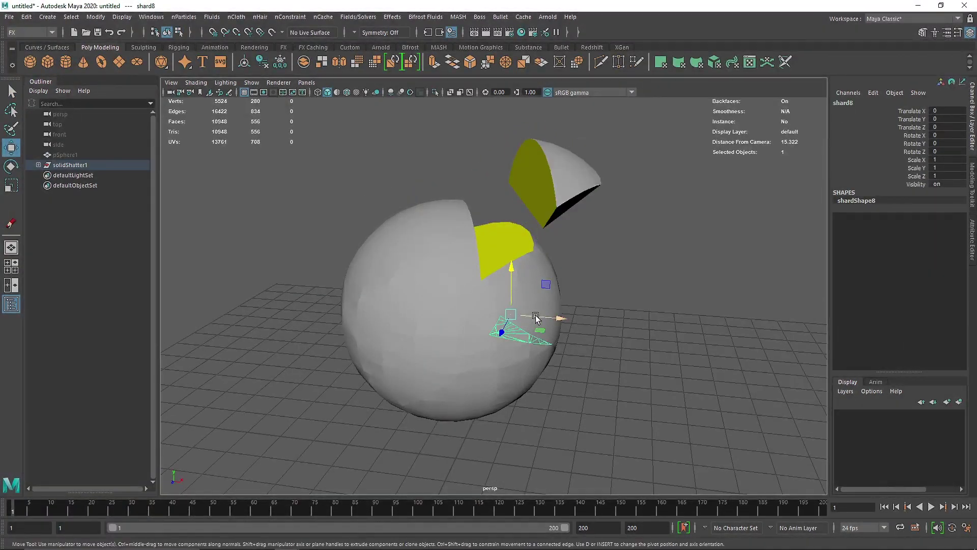
{"action": "left_click_drag", "start_coordinate": [537, 319], "coordinate": [638, 327]}
{"action": "left_click", "coordinate": [543, 292]}
{"action": "left_click_drag", "start_coordinate": [558, 294], "coordinate": [509, 289]}
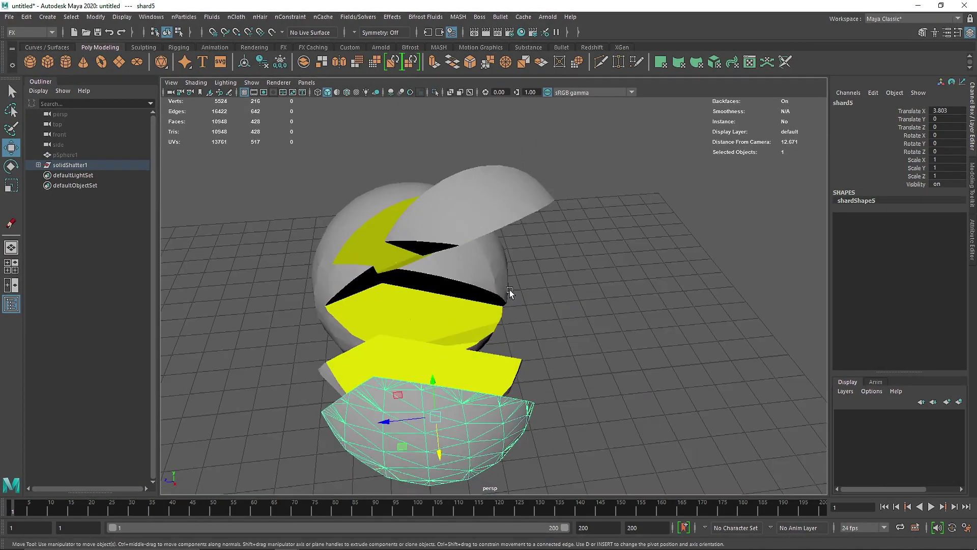
{"action": "left_click", "coordinate": [485, 278]}
{"action": "left_click_drag", "start_coordinate": [429, 284], "coordinate": [391, 314]}
{"action": "left_click", "coordinate": [410, 280]}
{"action": "left_click", "coordinate": [414, 287]}
- Pull more inner shards out of the broken sphere, moving one to about -2.7 in Z
{"action": "left_click", "coordinate": [386, 357]}
{"action": "left_click_drag", "start_coordinate": [385, 358], "coordinate": [519, 309], "text": "alt"}
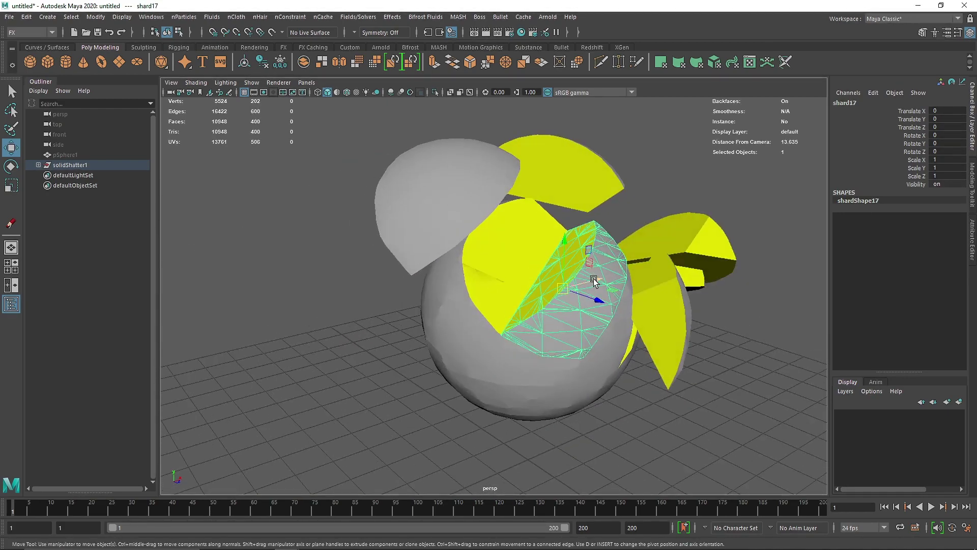
{"action": "left_click_drag", "start_coordinate": [596, 281], "coordinate": [373, 299]}
{"action": "left_click", "coordinate": [360, 311]}
{"action": "left_click", "coordinate": [396, 281]}
{"action": "left_click_drag", "start_coordinate": [419, 274], "coordinate": [450, 186]}
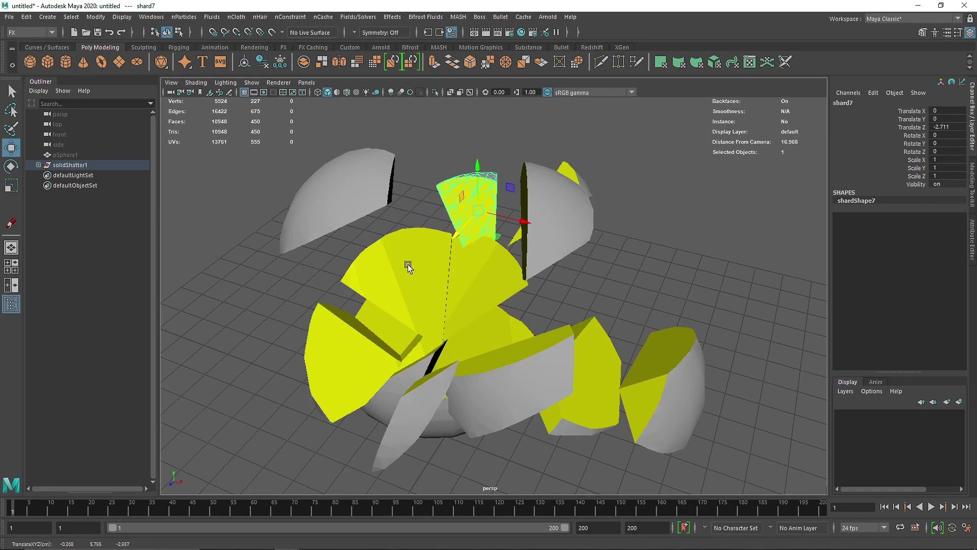
- Spread three further shards apart, moving one to about -2.6 and a small lower one to about 0.87 in X
{"action": "left_click", "coordinate": [407, 266]}
{"action": "left_click_drag", "start_coordinate": [425, 285], "coordinate": [458, 290]}
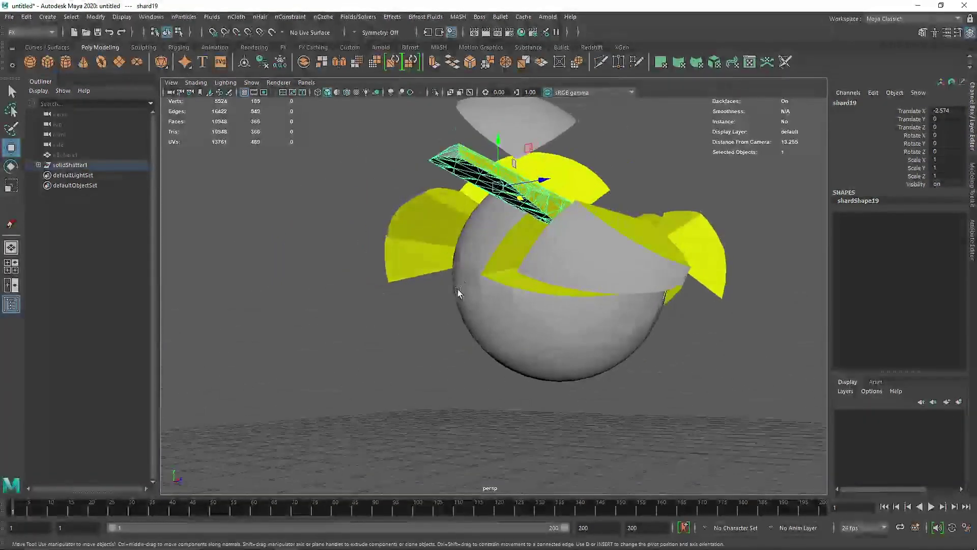
{"action": "left_click", "coordinate": [524, 323]}
{"action": "left_click_drag", "start_coordinate": [532, 331], "coordinate": [578, 351]}
{"action": "left_click", "coordinate": [444, 335]}
{"action": "left_click_drag", "start_coordinate": [510, 351], "coordinate": [476, 347]}
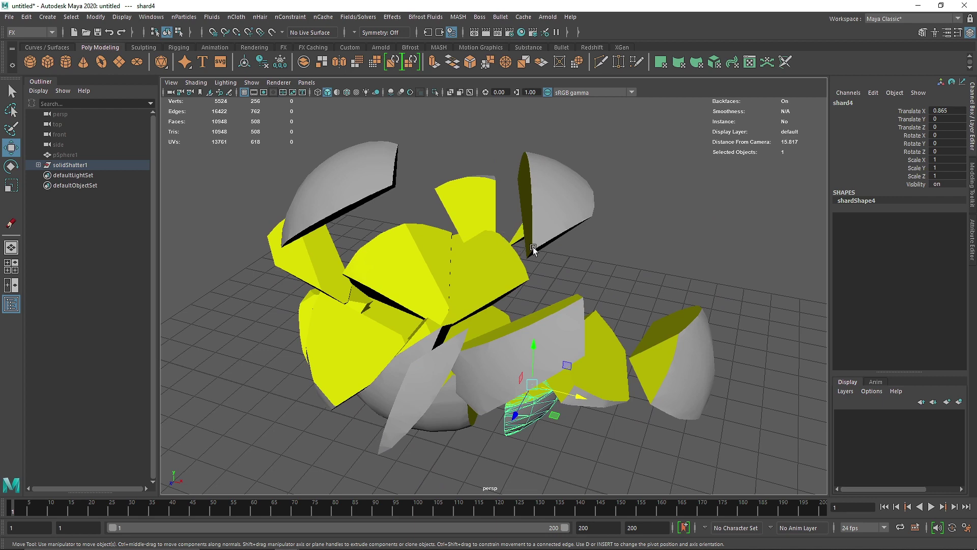
- Change the colour of the shatterInteriorS1 material on the shards' interior faces to red
{"action": "key", "text": "ctrl+a"}
{"action": "left_click", "coordinate": [931, 99]}
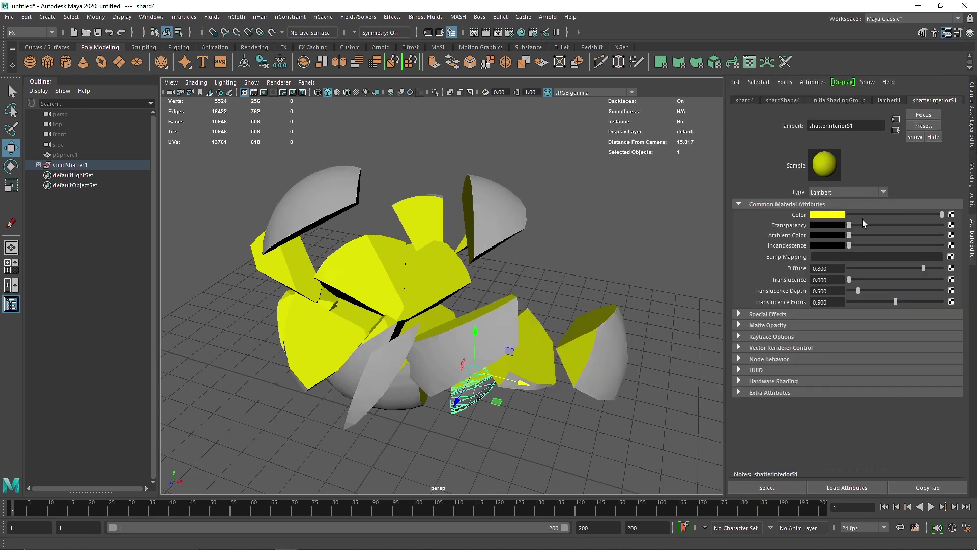
{"action": "mouse_move", "coordinate": [904, 215]}
{"action": "left_mouse_down"}
{"action": "mouse_move", "coordinate": [918, 215]}
{"action": "mouse_move", "coordinate": [884, 218]}
{"action": "left_mouse_up"}
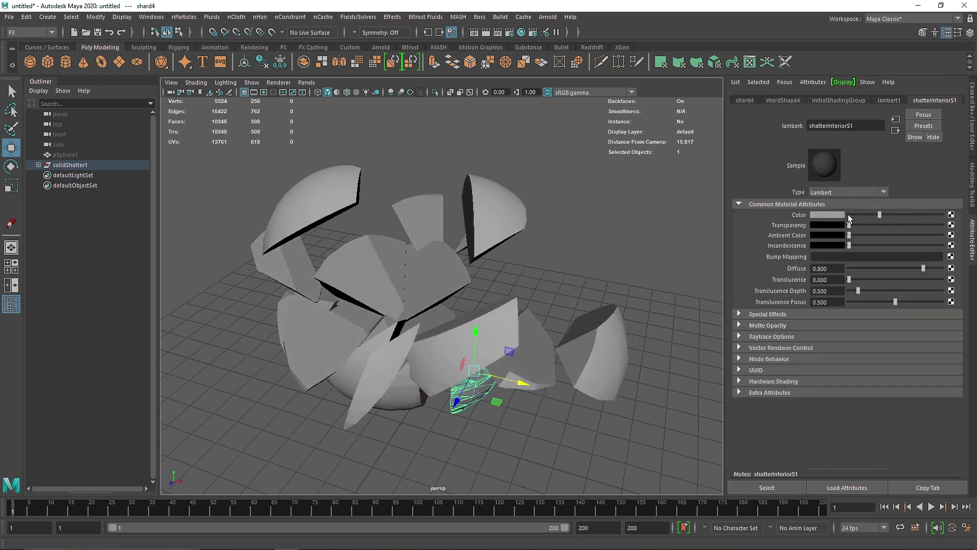
{"action": "left_click", "coordinate": [830, 215]}
{"action": "left_click", "coordinate": [799, 192]}
{"action": "left_click", "coordinate": [799, 186]}
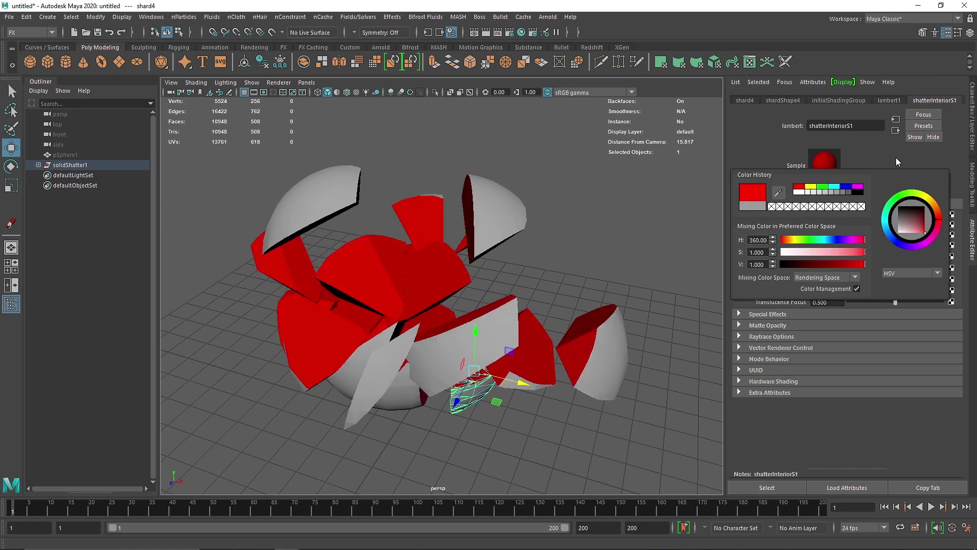
{"action": "left_click", "coordinate": [875, 215]}
{"action": "left_click_drag", "start_coordinate": [436, 277], "coordinate": [514, 244], "text": "alt"}
{"action": "left_click_drag", "start_coordinate": [851, 229], "coordinate": [898, 235]}
- Delete the solid shatter group and the hidden original sphere from the scene
{"action": "left_click_drag", "start_coordinate": [509, 285], "coordinate": [326, 240], "text": "alt"}
{"action": "scroll", "coordinate": [530, 256], "scroll_direction": "down", "scroll_amount": 5}
{"action": "left_click", "coordinate": [573, 260]}
{"action": "scroll", "coordinate": [496, 288], "scroll_direction": "up", "scroll_amount": 5}
{"action": "left_click", "coordinate": [70, 164]}
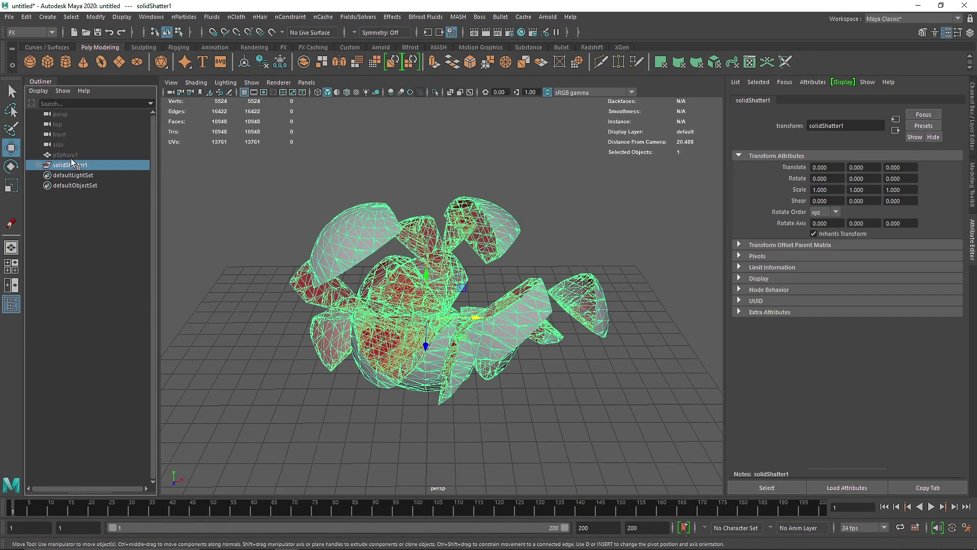
{"action": "key", "text": "Delete"}
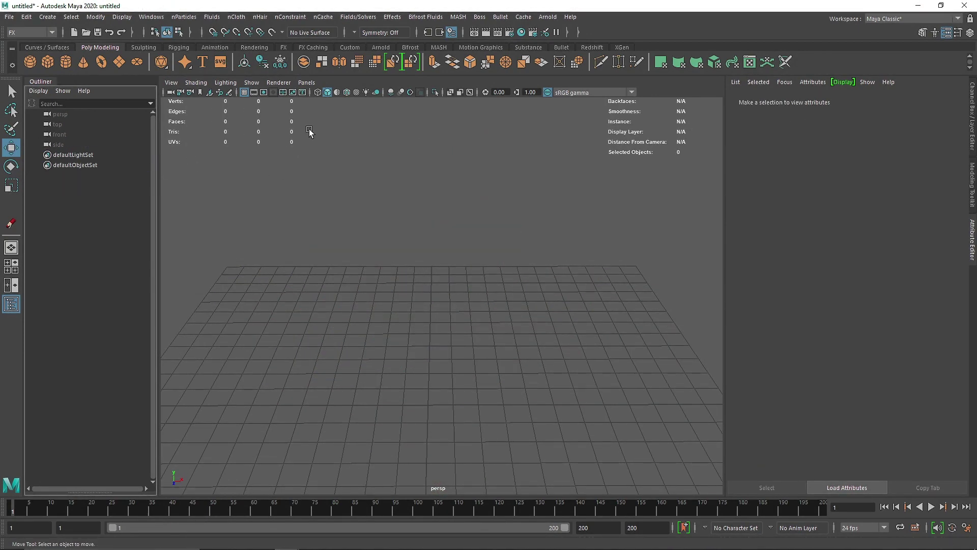
{"action": "left_click", "coordinate": [29, 62]}
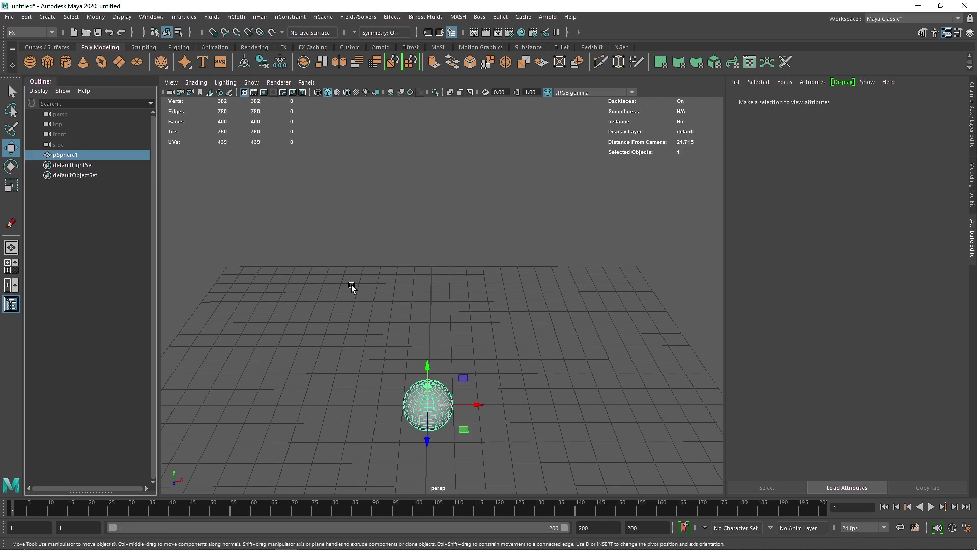
{"action": "left_click", "coordinate": [407, 365]}
{"action": "left_click", "coordinate": [428, 394]}
{"action": "key", "text": "Delete"}
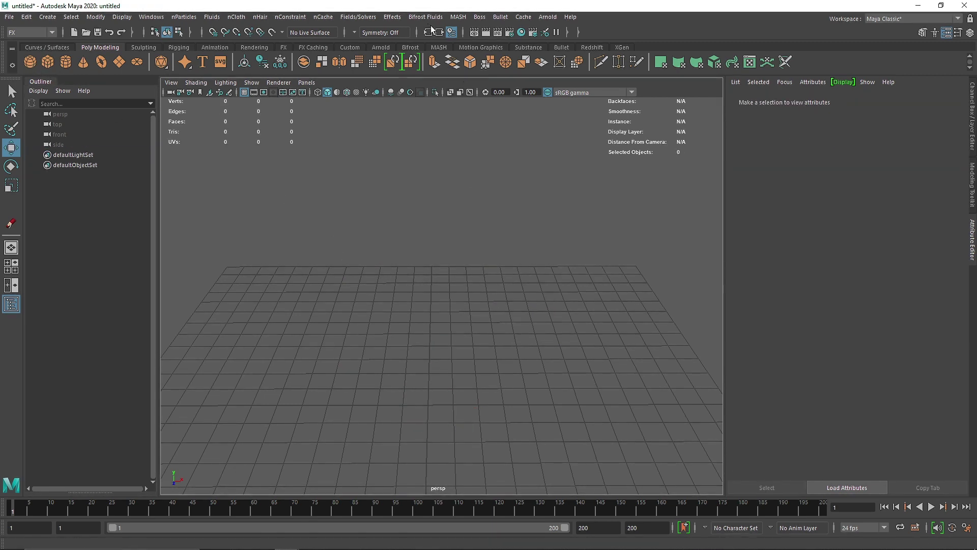
- Open the Crack Shatter options to review their settings, and close the dialog
{"action": "left_click", "coordinate": [392, 17]}
{"action": "left_click", "coordinate": [480, 122]}
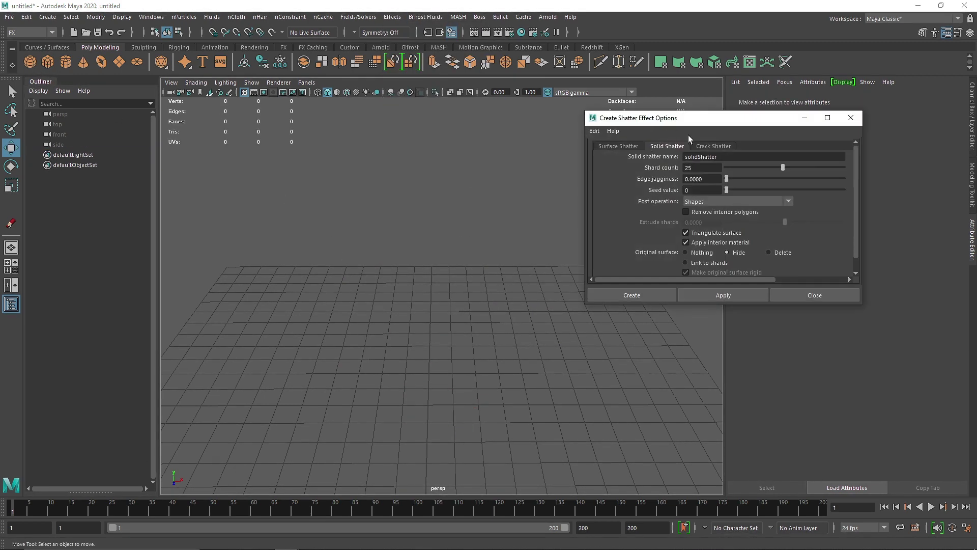
{"action": "left_click", "coordinate": [714, 146]}
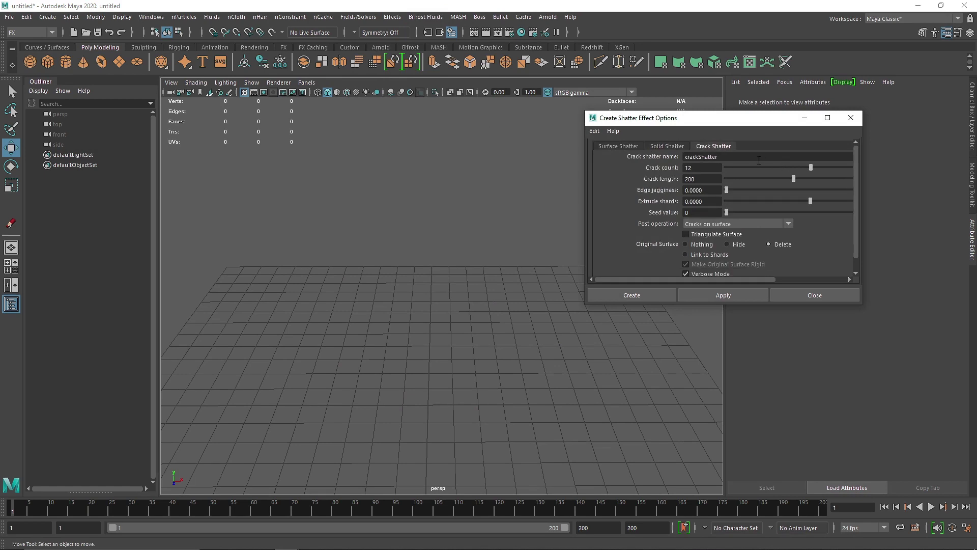
{"action": "left_click", "coordinate": [792, 294]}
- Create a polygon plane, scale it uniformly to about 24.5, and raise it to about 4.05 in Y
{"action": "left_click", "coordinate": [119, 62]}
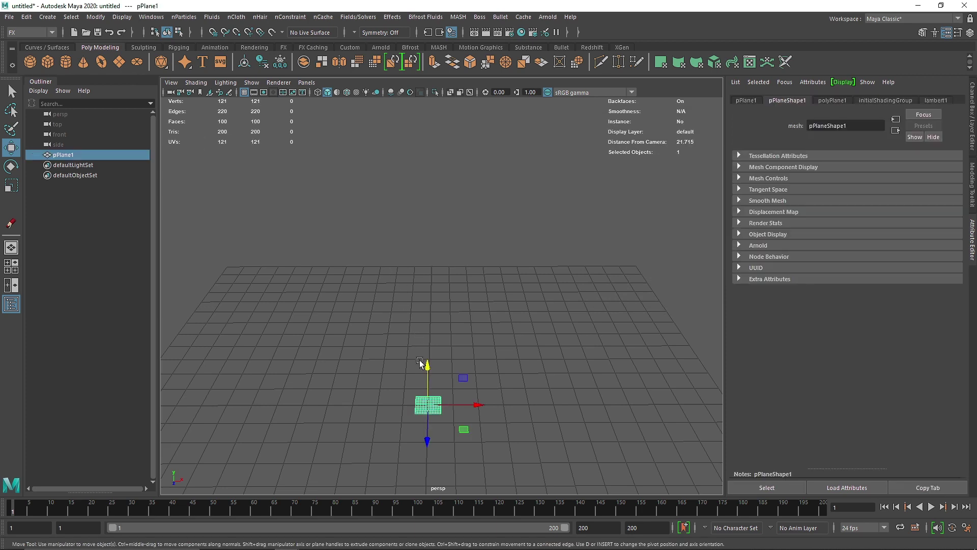
{"action": "key", "text": "r"}
{"action": "left_click_drag", "start_coordinate": [428, 404], "coordinate": [604, 408]}
{"action": "scroll", "coordinate": [550, 398], "scroll_direction": "down", "scroll_amount": 5}
{"action": "key", "text": "w"}
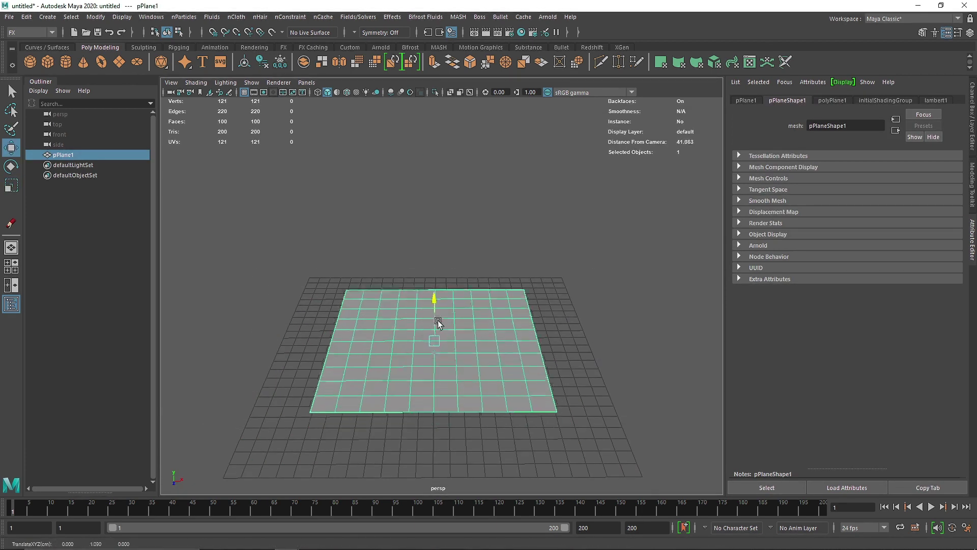
{"action": "left_click_drag", "start_coordinate": [436, 320], "coordinate": [434, 263]}
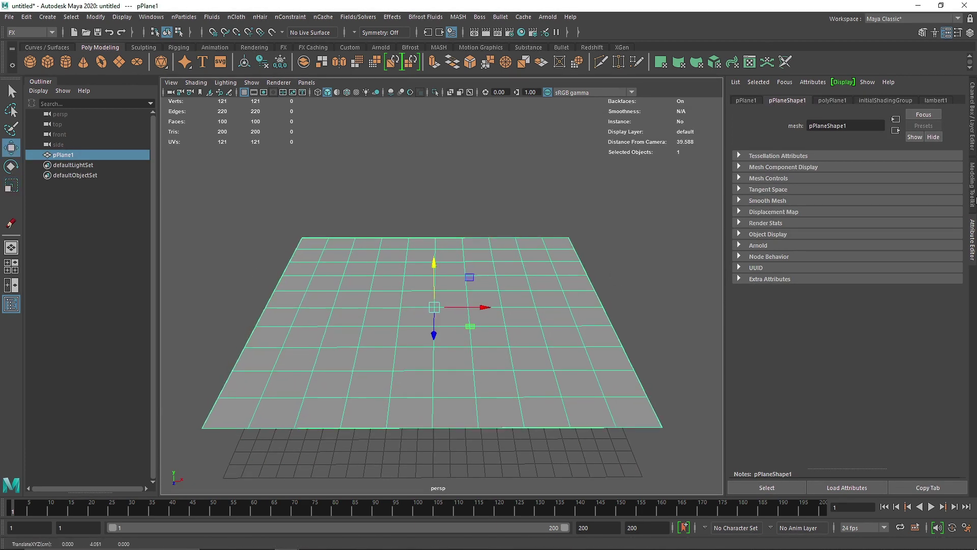
- Set the plane's width and height subdivisions to 30 each
{"action": "key", "text": "ctrl+a"}
{"action": "left_click", "coordinate": [860, 218]}
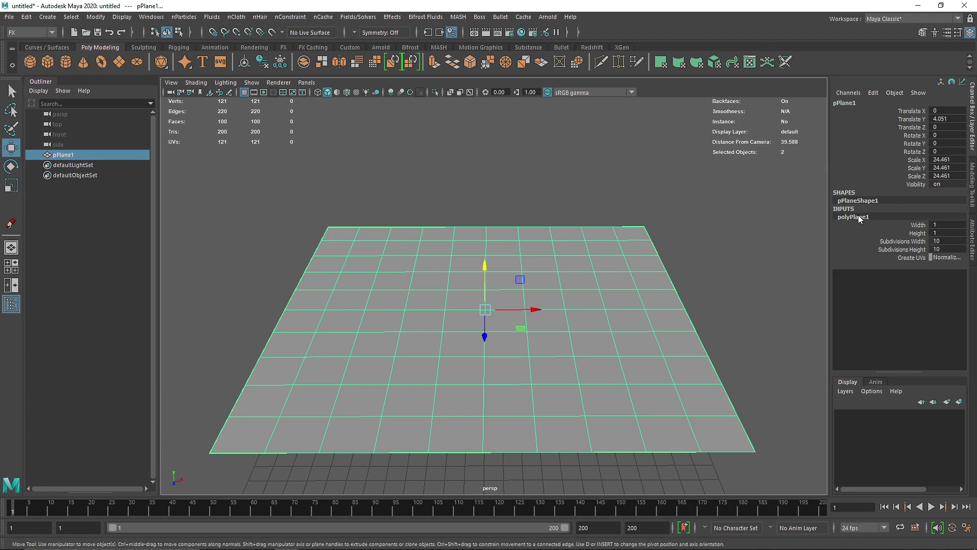
{"action": "left_click", "coordinate": [949, 250]}
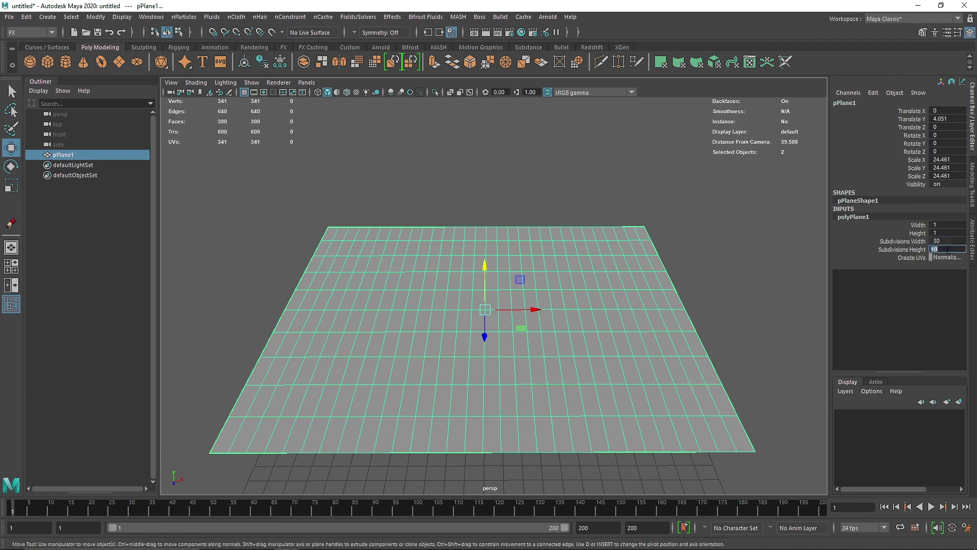
{"action": "type", "text": "30"}
{"action": "key", "text": "Return"}
- Delete the plane's construction history and freeze its transformations
{"action": "left_click", "coordinate": [748, 228]}
{"action": "left_click", "coordinate": [591, 269]}
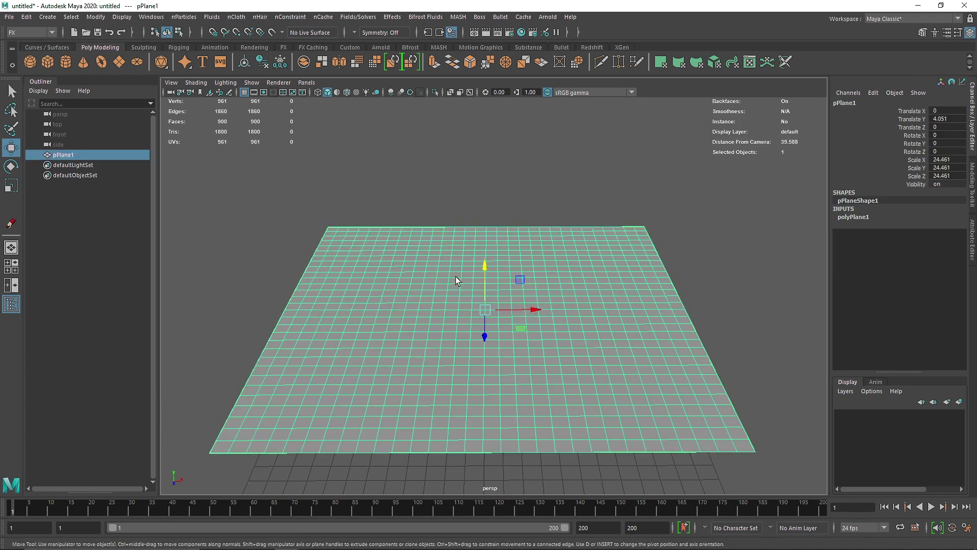
{"action": "left_click_drag", "start_coordinate": [456, 277], "coordinate": [398, 273], "text": "alt"}
{"action": "left_click", "coordinate": [263, 62]}
{"action": "left_click", "coordinate": [280, 62]}
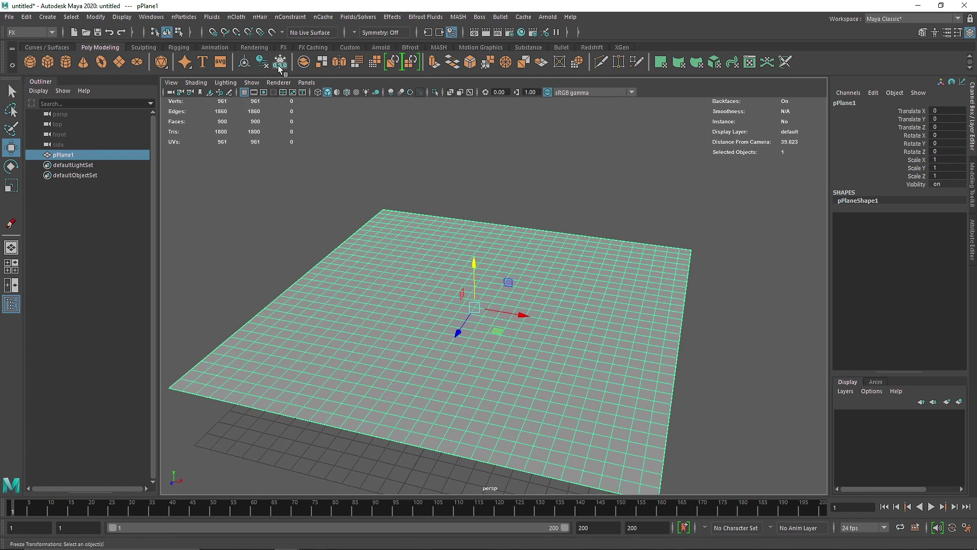
- Select a single vertex near the plane's centre, and reset the Crack Shatter options to their defaults
{"action": "scroll", "coordinate": [497, 191], "scroll_direction": "up", "scroll_amount": 3}
{"action": "right_click_drag", "start_coordinate": [464, 238], "coordinate": [465, 268]}
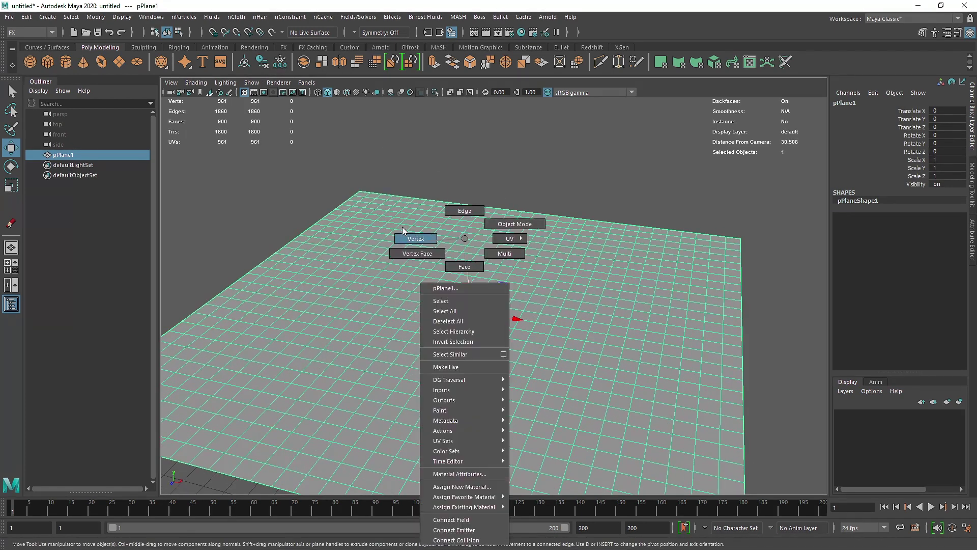
{"action": "right_click_drag", "start_coordinate": [402, 227], "coordinate": [402, 227]}
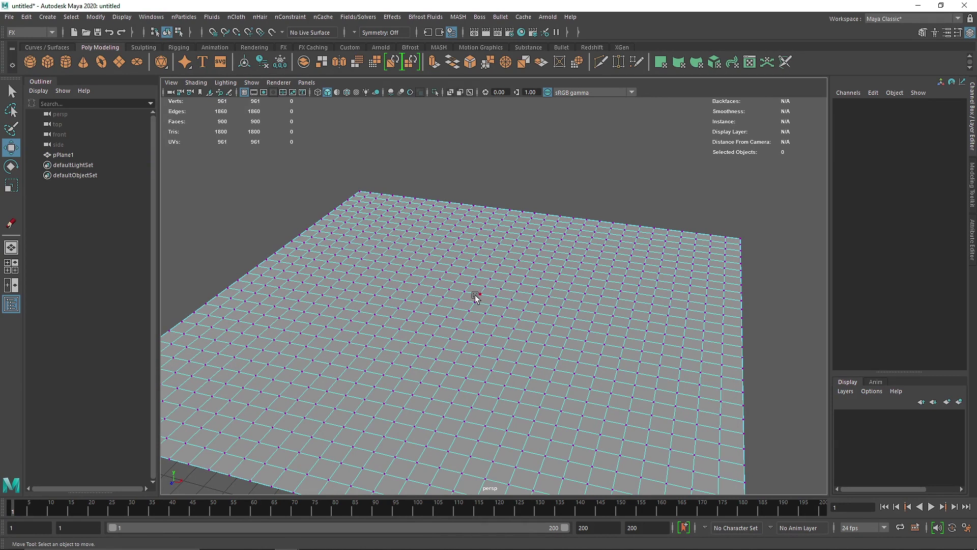
{"action": "left_click", "coordinate": [447, 316]}
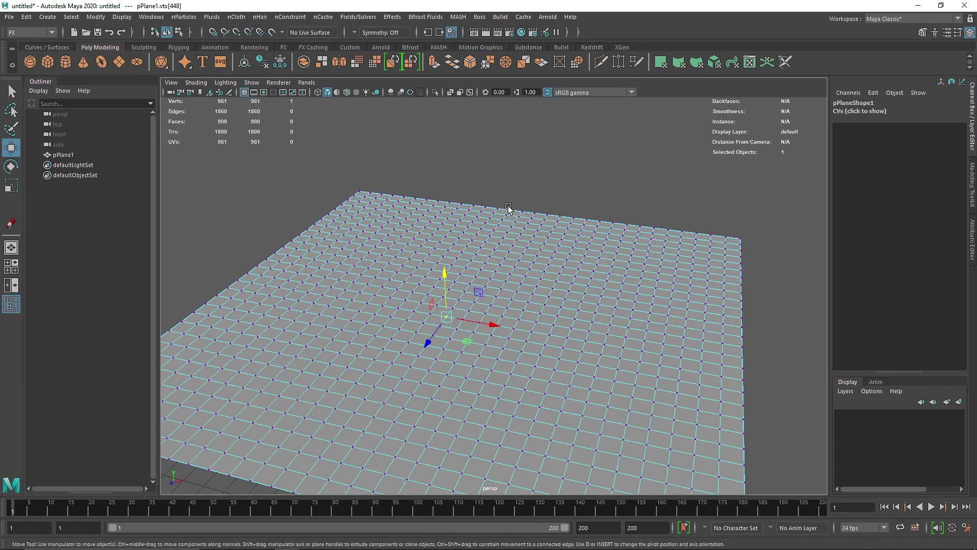
{"action": "left_click", "coordinate": [396, 17]}
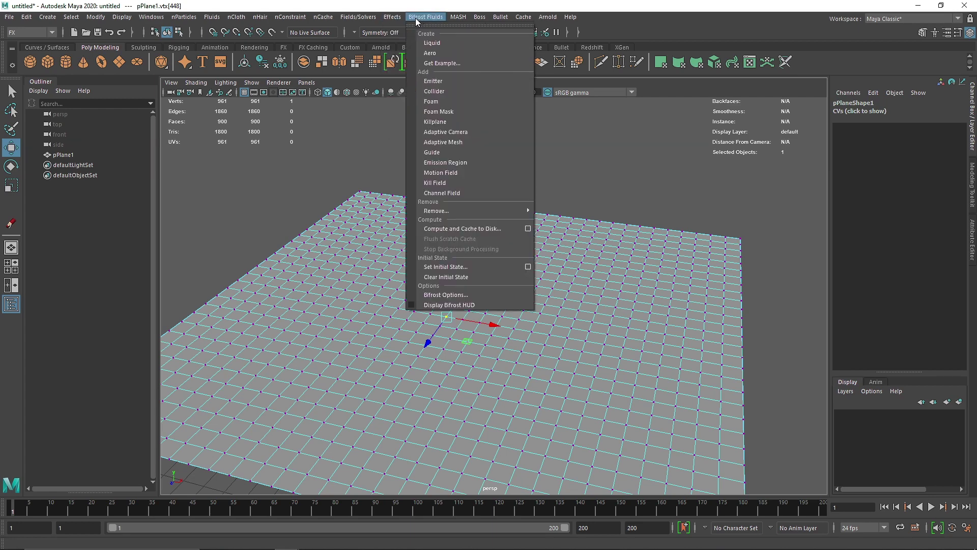
{"action": "left_click", "coordinate": [479, 122]}
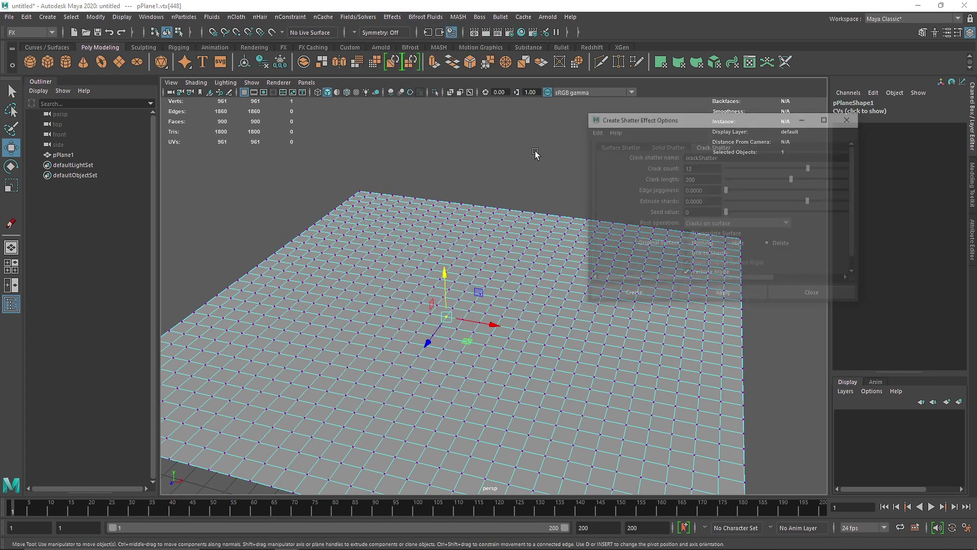
{"action": "left_click", "coordinate": [595, 131]}
{"action": "left_click", "coordinate": [609, 152]}
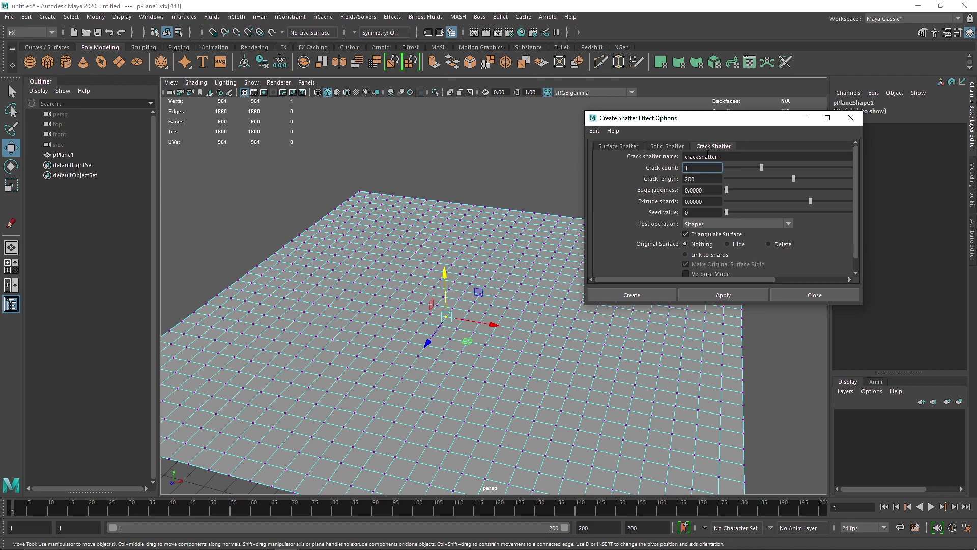
- Apply a crack shatter with a crack count of 10, post operation Shapes, and the original surface hidden
{"action": "left_click", "coordinate": [711, 179]}
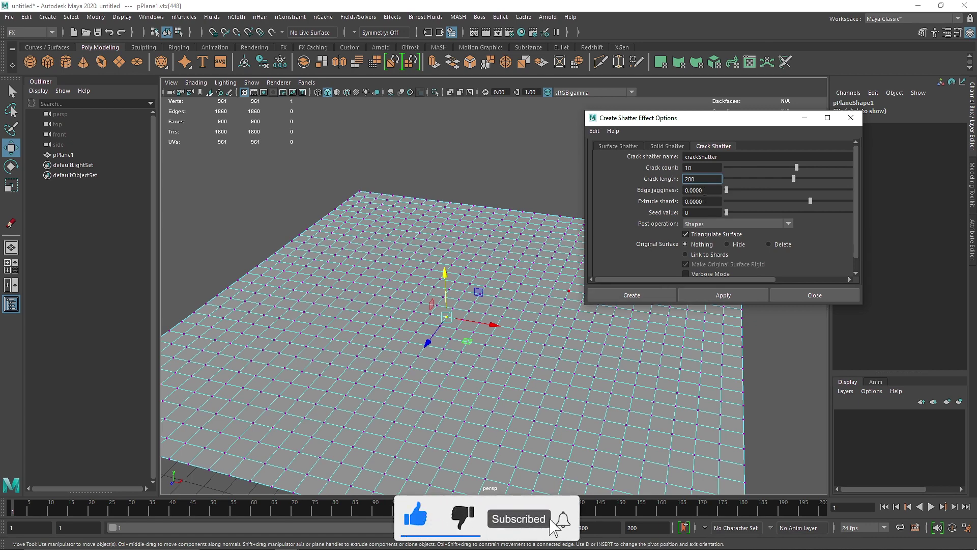
{"action": "left_click", "coordinate": [624, 147]}
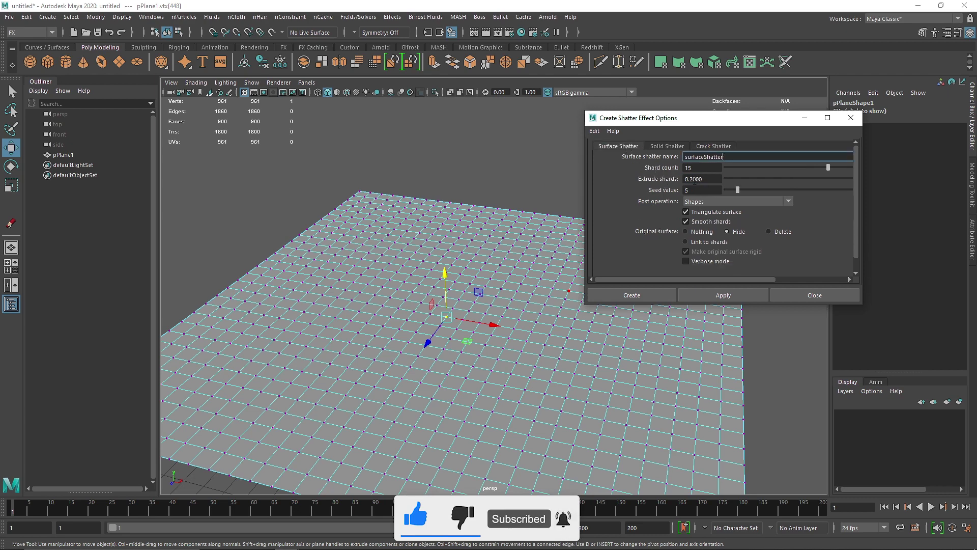
{"action": "left_click", "coordinate": [713, 146]}
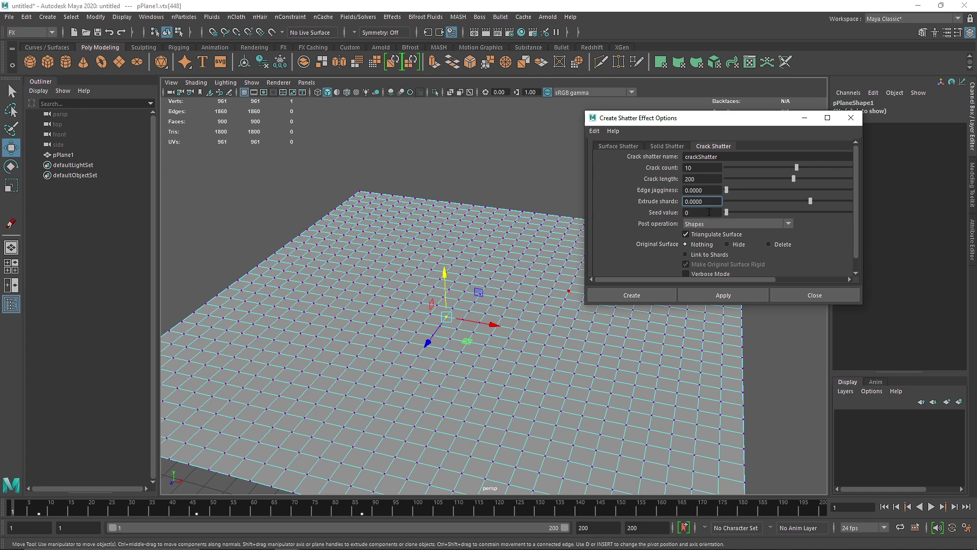
{"action": "left_click", "coordinate": [728, 245]}
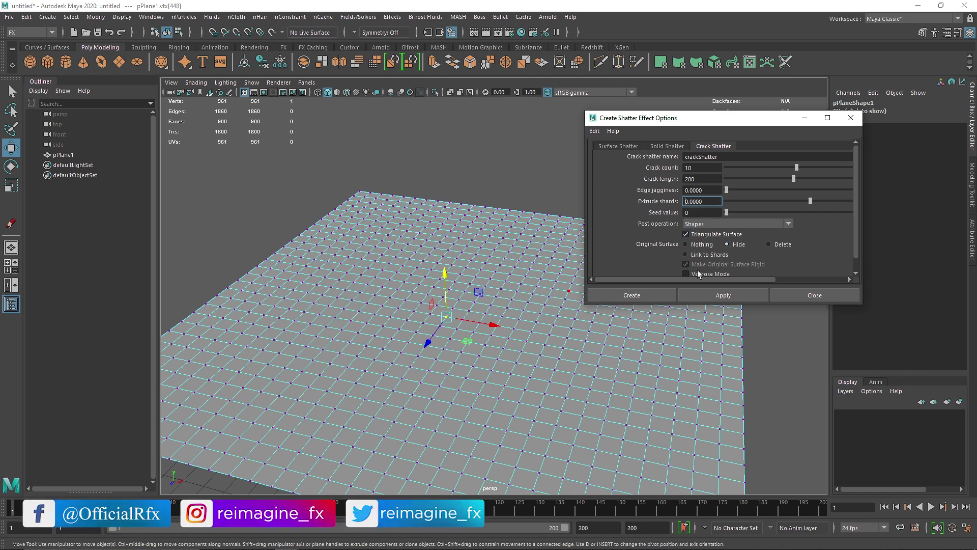
{"action": "left_click", "coordinate": [713, 294]}
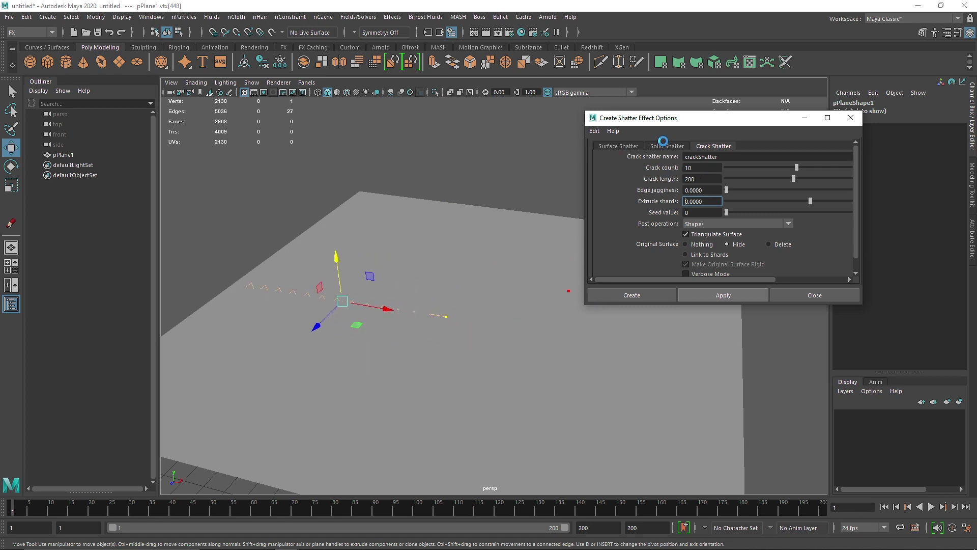
{"action": "left_click", "coordinate": [789, 296]}
- Move the original plane below the cracked copy, to about -3.09 in Y, and delete it
{"action": "left_click", "coordinate": [11, 91]}
{"action": "left_click", "coordinate": [448, 273]}
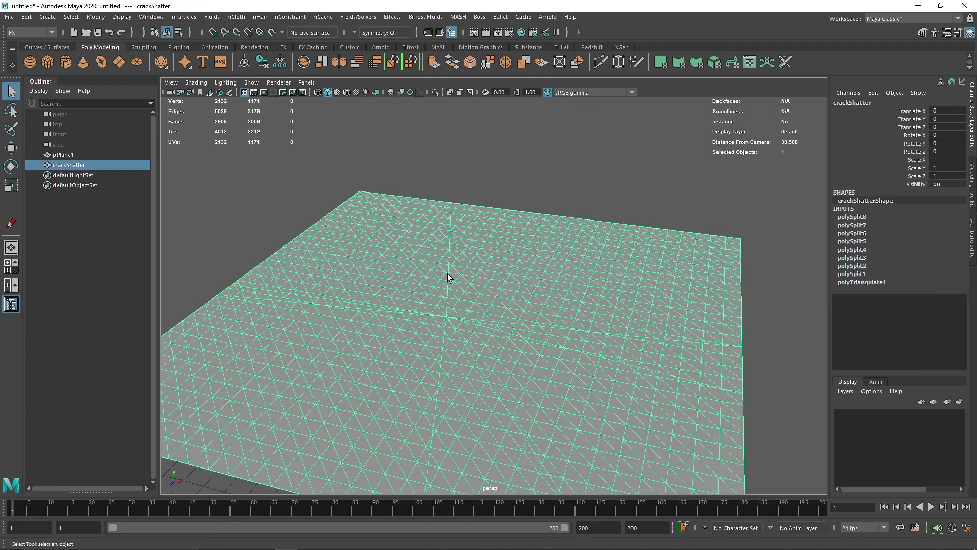
{"action": "left_click_drag", "start_coordinate": [447, 274], "coordinate": [496, 212], "text": "alt"}
{"action": "left_click", "coordinate": [469, 237]}
{"action": "left_click", "coordinate": [493, 225]}
{"action": "right_click_drag", "start_coordinate": [493, 225], "coordinate": [580, 201]}
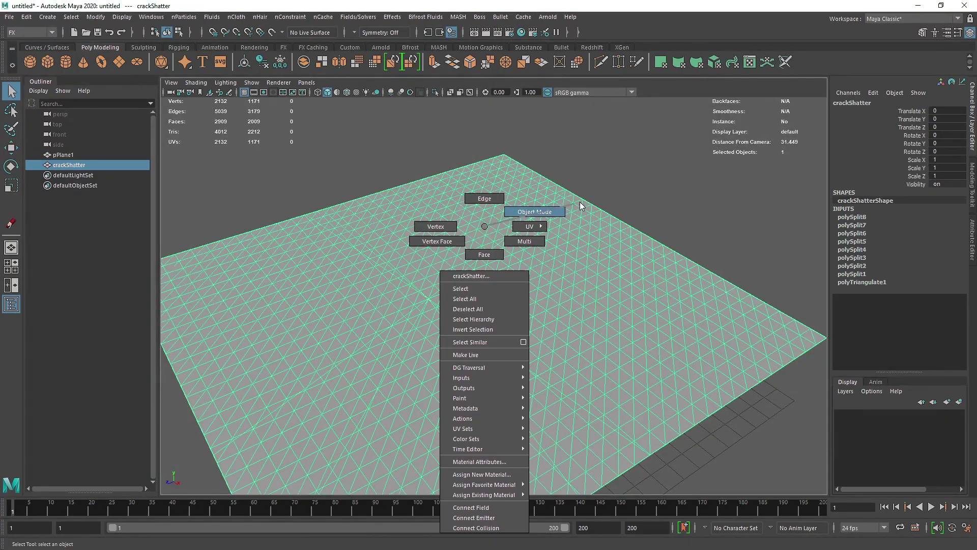
{"action": "left_click", "coordinate": [465, 205]}
{"action": "key", "text": "w"}
{"action": "left_click_drag", "start_coordinate": [451, 261], "coordinate": [511, 316]}
{"action": "scroll", "coordinate": [460, 290], "scroll_direction": "down", "scroll_amount": 3}
{"action": "key", "text": "Delete"}
- Inspect the cracked plane's faces and return it to object mode
{"action": "left_click", "coordinate": [473, 340]}
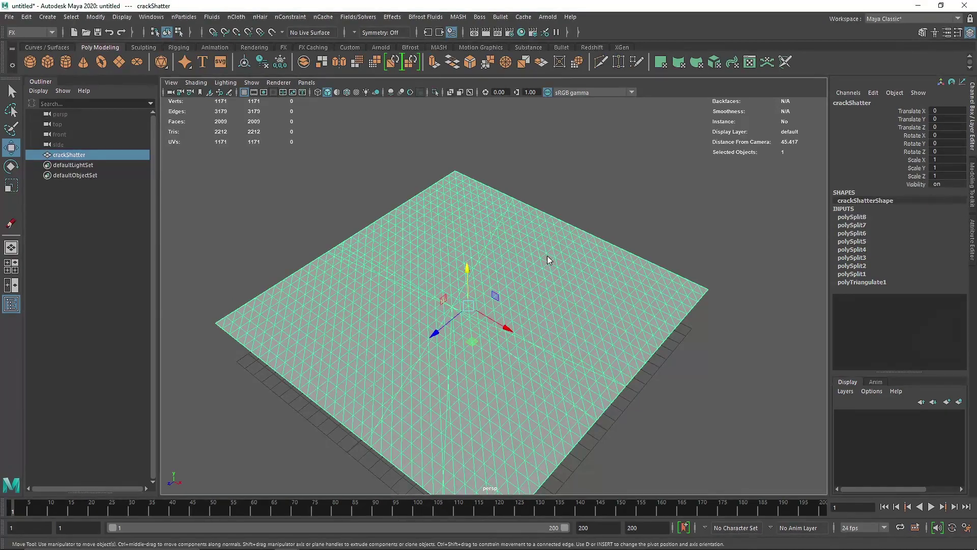
{"action": "right_click_drag", "start_coordinate": [547, 255], "coordinate": [545, 277]}
{"action": "right_click_drag", "start_coordinate": [486, 255], "coordinate": [609, 181]}
{"action": "left_click_drag", "start_coordinate": [480, 292], "coordinate": [469, 261], "text": "alt"}
- Undo the original plane's deletion and move, together with the crack shatter applied to it
{"action": "key", "text": "ctrl+z"}
{"action": "key", "text": "ctrl+z"}
{"action": "key", "text": "ctrl+z"}
{"action": "key", "text": "ctrl+z"}
{"action": "key", "text": "ctrl+z"}
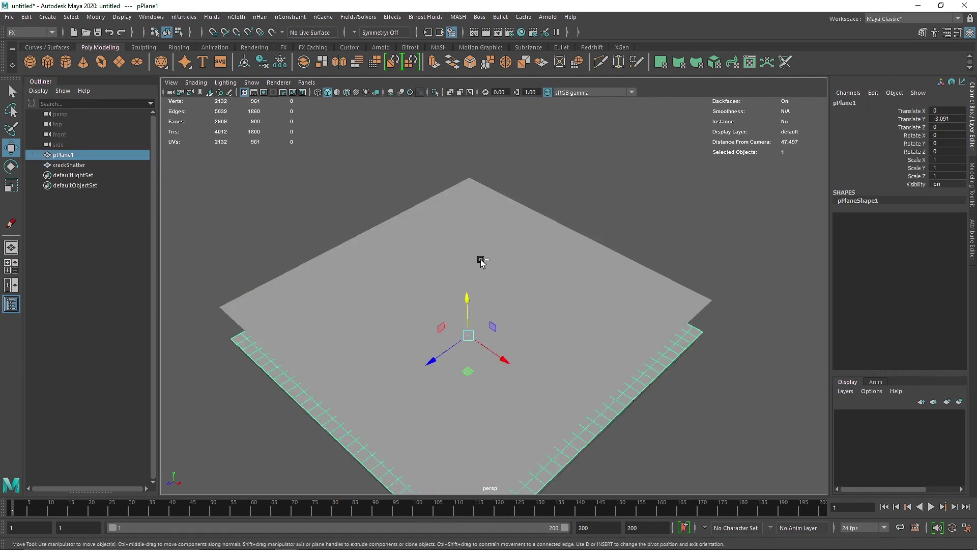
{"action": "left_click", "coordinate": [563, 350]}
{"action": "key", "text": "ctrl+z"}
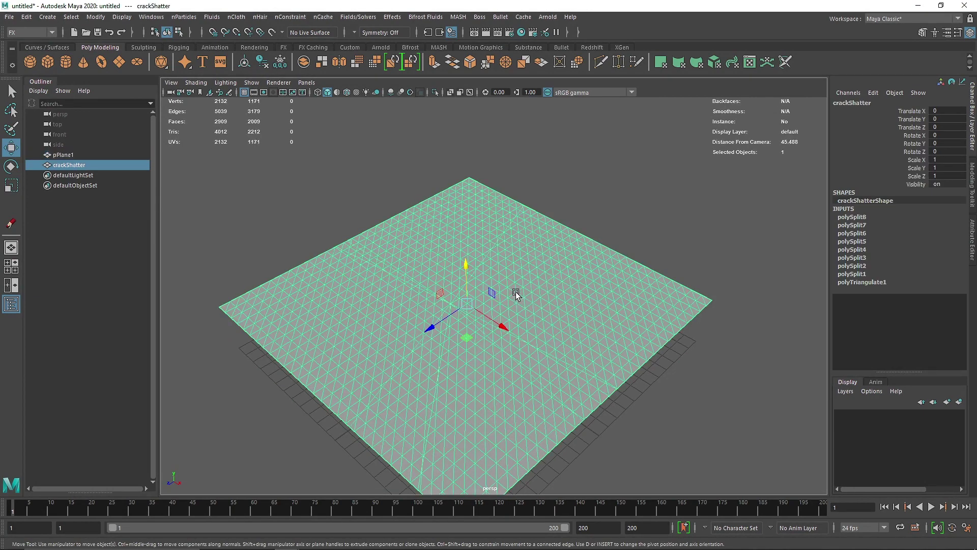
{"action": "key", "text": "ctrl+z"}
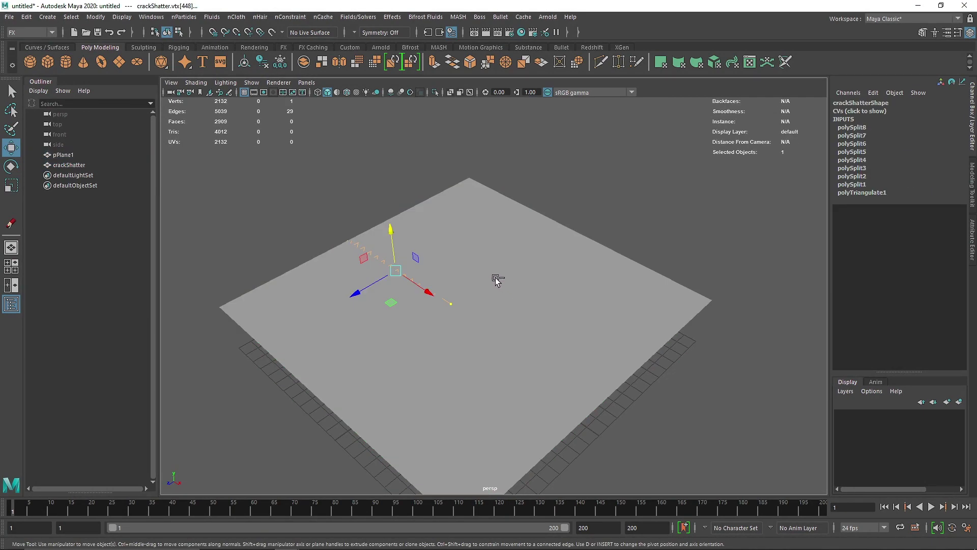
{"action": "key", "text": "ctrl+z"}
- Select the uncracked plane as an object and freeze its transformations again
{"action": "left_click", "coordinate": [609, 203]}
{"action": "left_click", "coordinate": [497, 269]}
{"action": "left_click", "coordinate": [280, 62]}
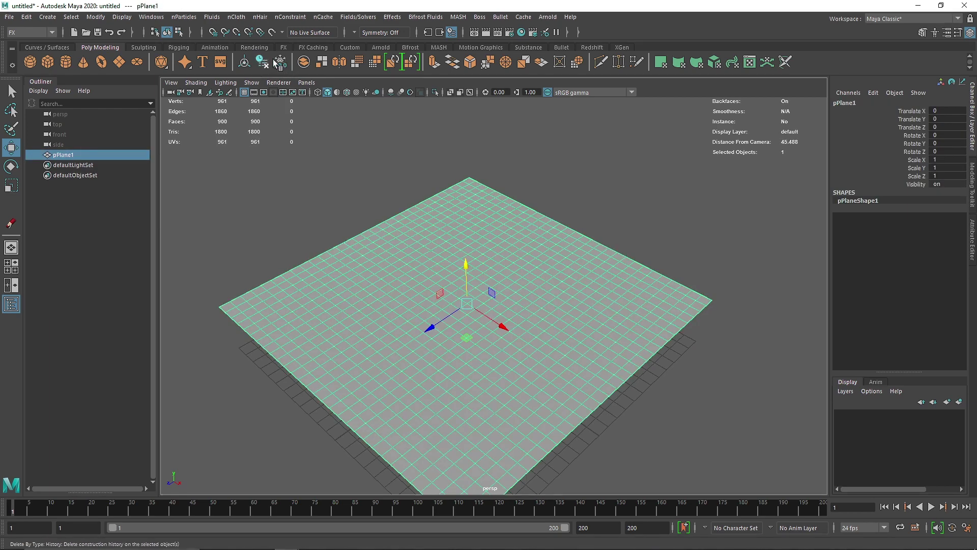
{"action": "left_click", "coordinate": [390, 17]}
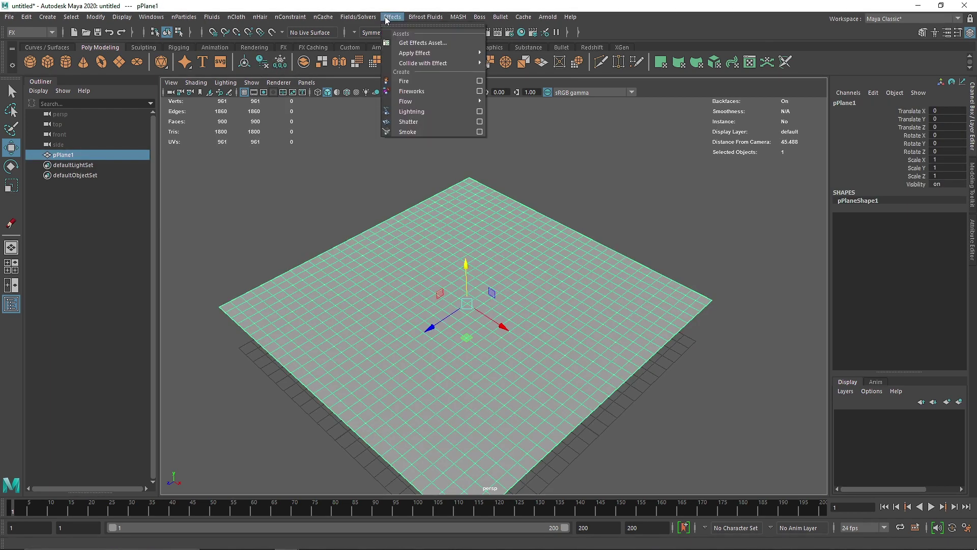
{"action": "left_click", "coordinate": [477, 124]}
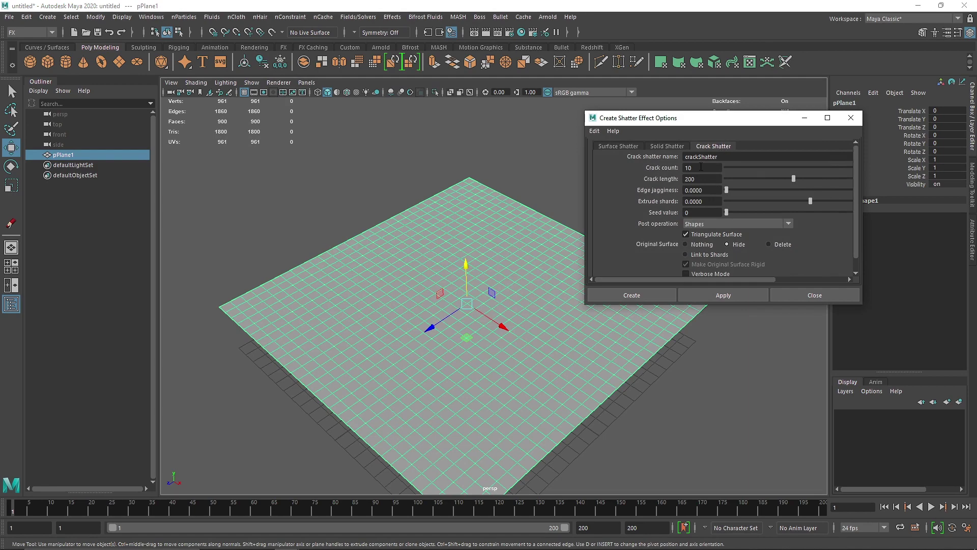
{"action": "key", "text": "Tab"}
{"action": "left_click", "coordinate": [813, 294]}
- For a vertex at the plane's centre, set crack count 8, edge jagginess 0.2 and extrude shards 0.1 in the Crack Shatter options
{"action": "key", "text": "F9"}
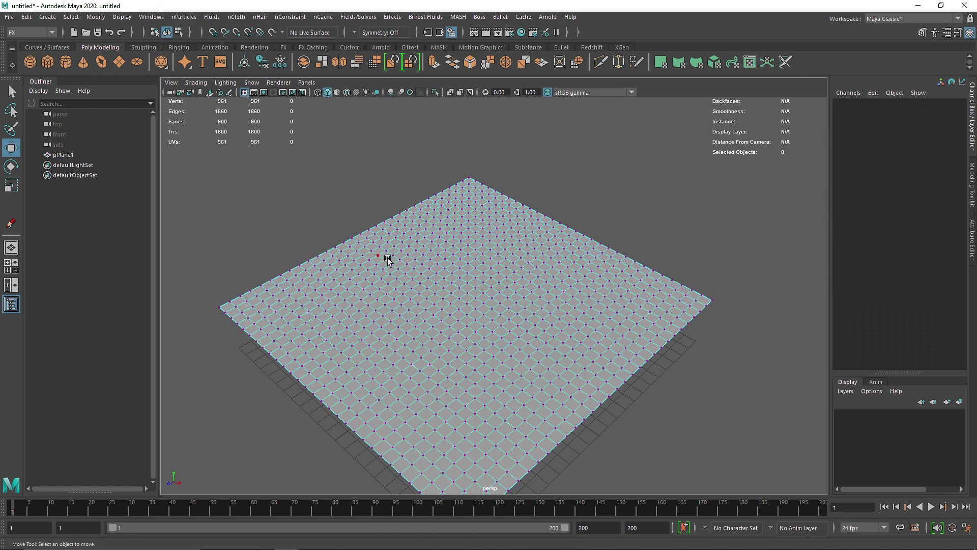
{"action": "left_click", "coordinate": [470, 306]}
{"action": "left_click", "coordinate": [391, 17]}
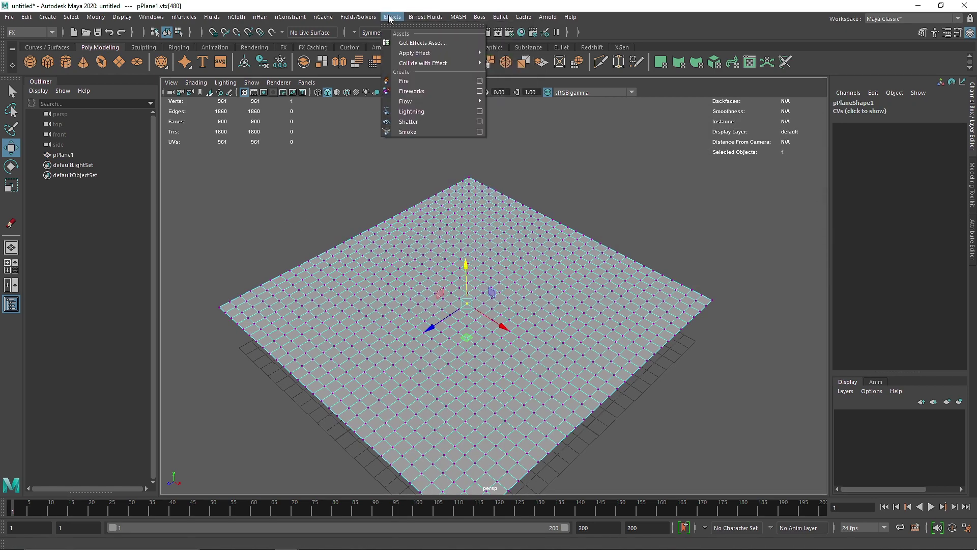
{"action": "left_click", "coordinate": [479, 122]}
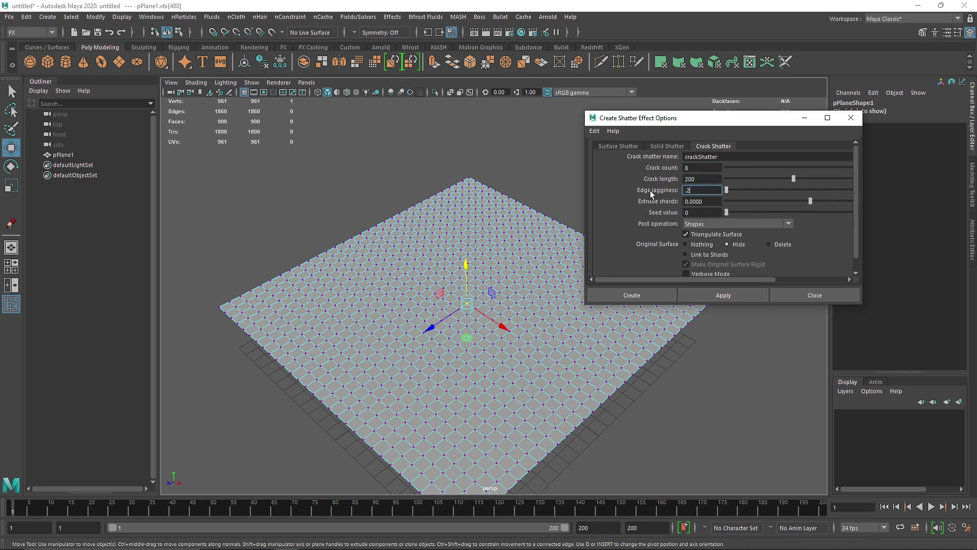
{"action": "left_click", "coordinate": [712, 202]}
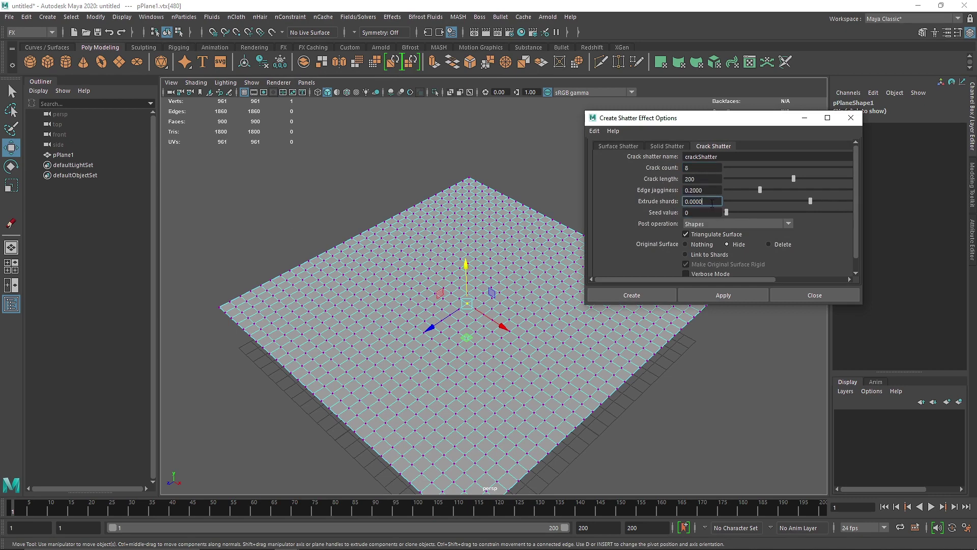
{"action": "left_click", "coordinate": [692, 213]}
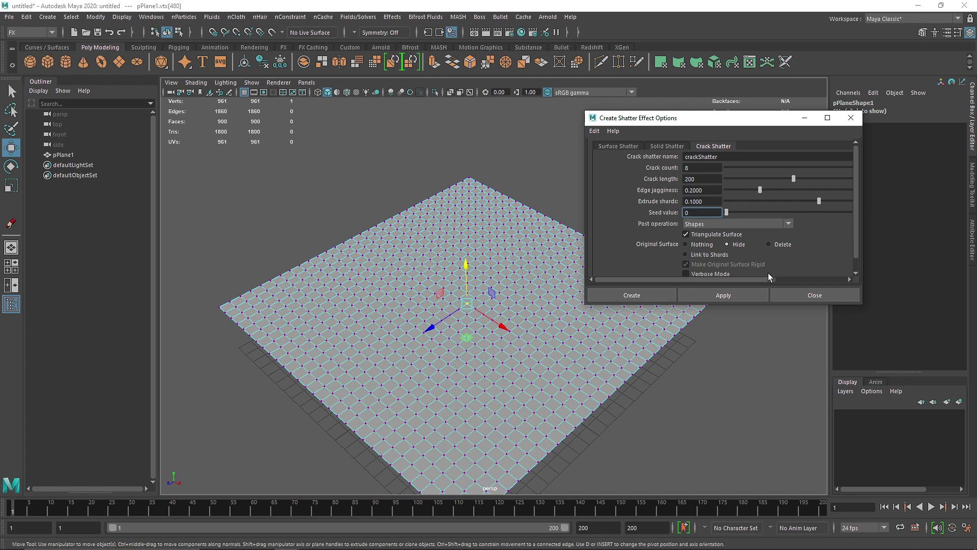
- Set the original surface to Delete, apply the crack shatter, and close the options
{"action": "left_click", "coordinate": [770, 244]}
{"action": "left_click", "coordinate": [710, 296]}
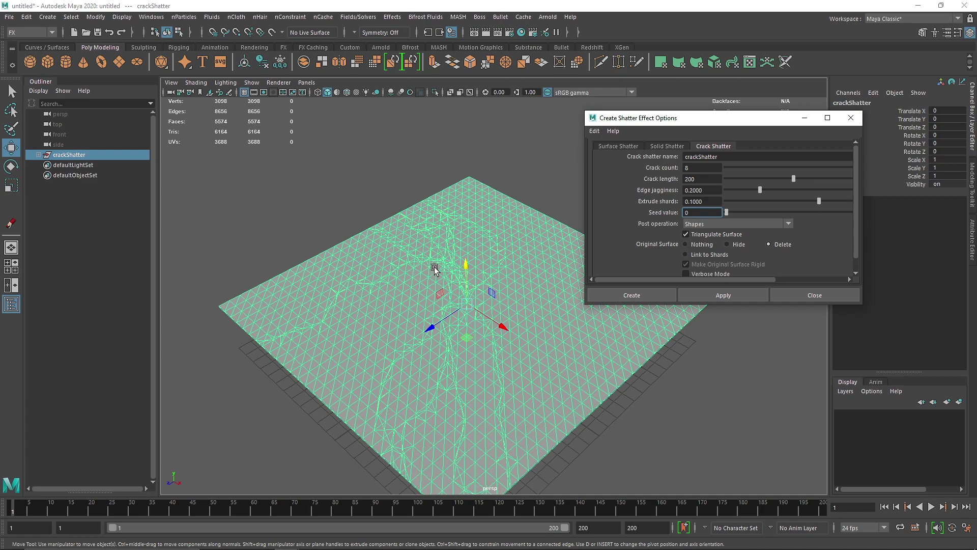
{"action": "left_click", "coordinate": [842, 298]}
- Select individual shards of the cracked plane and examine their jagged edges and extruded thickness up close
{"action": "left_click", "coordinate": [733, 326]}
{"action": "left_click", "coordinate": [601, 332]}
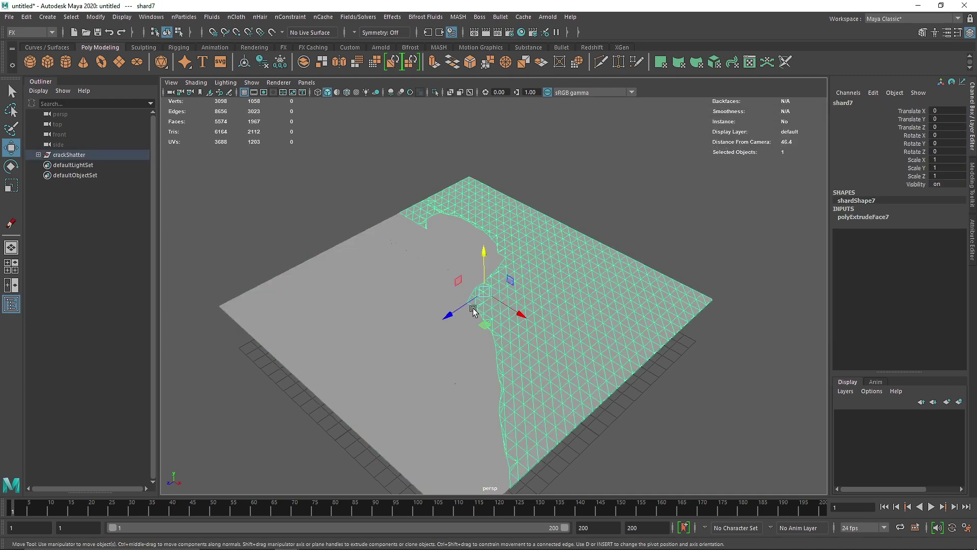
{"action": "left_click_drag", "start_coordinate": [473, 308], "coordinate": [493, 298], "text": "alt"}
{"action": "left_click", "coordinate": [408, 267]}
{"action": "left_click", "coordinate": [353, 315]}
{"action": "left_click_drag", "start_coordinate": [613, 396], "coordinate": [596, 378], "text": "alt"}
{"action": "right_click_drag", "start_coordinate": [549, 365], "coordinate": [655, 400], "text": "alt"}
{"action": "middle_click_drag", "start_coordinate": [464, 340], "coordinate": [453, 283], "text": "alt"}
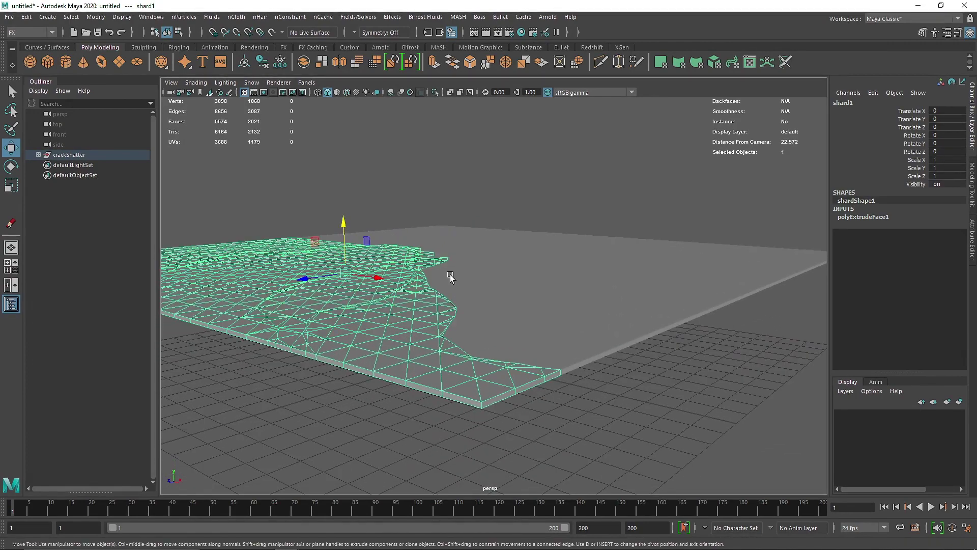
- Raise the large selected shard at the plane's near edge by about 0.32 units in Y
{"action": "left_click_drag", "start_coordinate": [385, 245], "coordinate": [378, 249], "text": "alt"}
{"action": "left_click_drag", "start_coordinate": [332, 226], "coordinate": [332, 214]}
{"action": "left_click_drag", "start_coordinate": [449, 273], "coordinate": [444, 305], "text": "alt"}
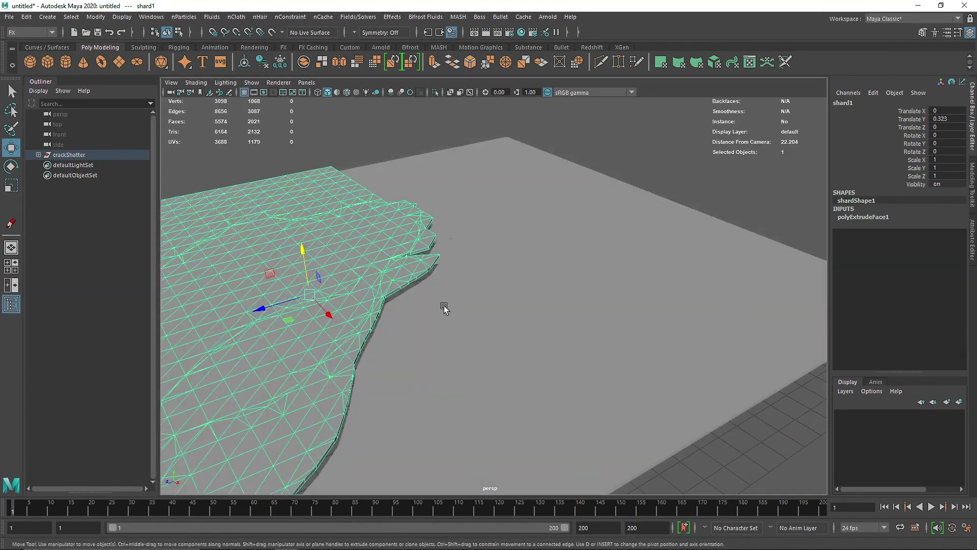
- Raise the large shard across the crack about 0.21 units in Y and two smaller shards at the far side about 0.07 units each
{"action": "left_click", "coordinate": [442, 295]}
{"action": "left_click", "coordinate": [490, 279]}
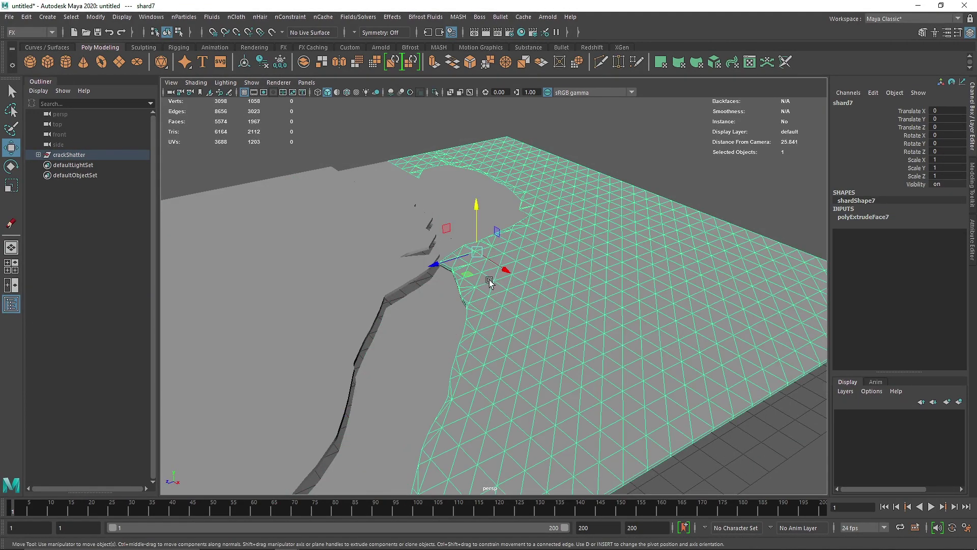
{"action": "left_click", "coordinate": [465, 222]}
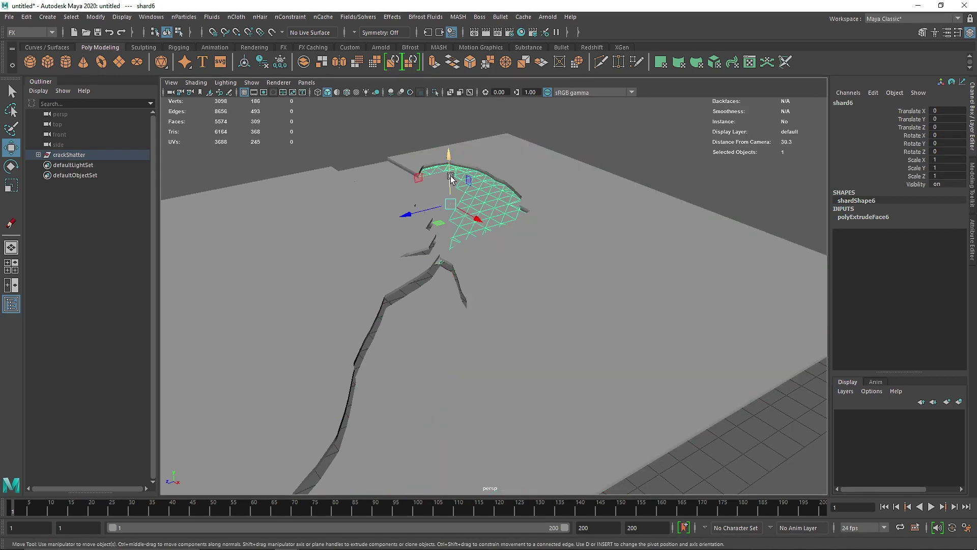
{"action": "left_click_drag", "start_coordinate": [451, 178], "coordinate": [454, 175]}
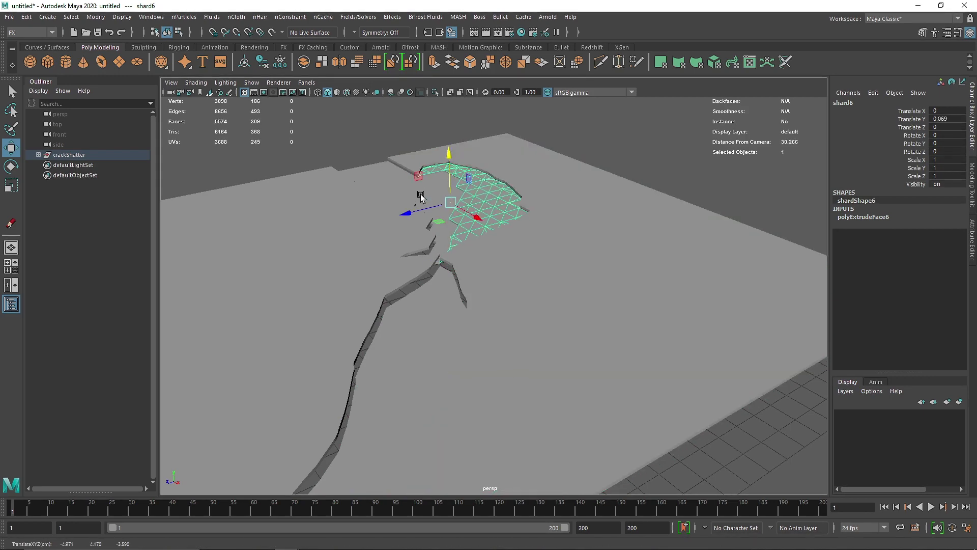
{"action": "left_click", "coordinate": [388, 177]}
{"action": "left_click_drag", "start_coordinate": [372, 177], "coordinate": [374, 196], "text": "alt"}
{"action": "left_click_drag", "start_coordinate": [414, 134], "coordinate": [414, 132]}
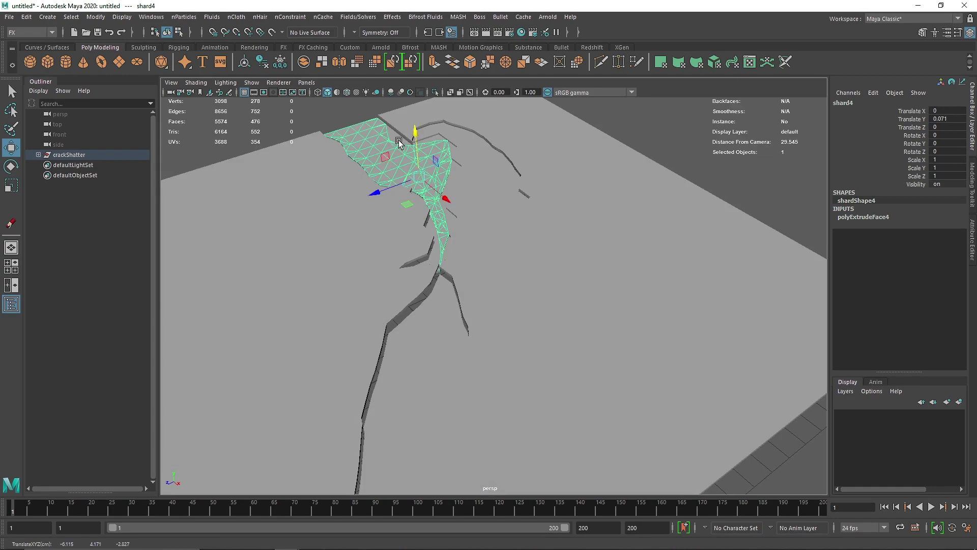
- Examine the crack pattern between the raised shards and the triangulated mesh of the large near-edge shard up close
{"action": "middle_click_drag", "start_coordinate": [395, 173], "coordinate": [463, 229], "text": "alt"}
{"action": "left_click_drag", "start_coordinate": [462, 229], "coordinate": [440, 218], "text": "alt"}
{"action": "left_click", "coordinate": [402, 221]}
{"action": "scroll", "coordinate": [464, 318], "scroll_direction": "down", "scroll_amount": 4}
{"action": "left_click_drag", "start_coordinate": [465, 318], "coordinate": [509, 315], "text": "alt"}
{"action": "left_click", "coordinate": [687, 168]}
{"action": "middle_click_drag", "start_coordinate": [501, 352], "coordinate": [501, 317], "text": "alt"}
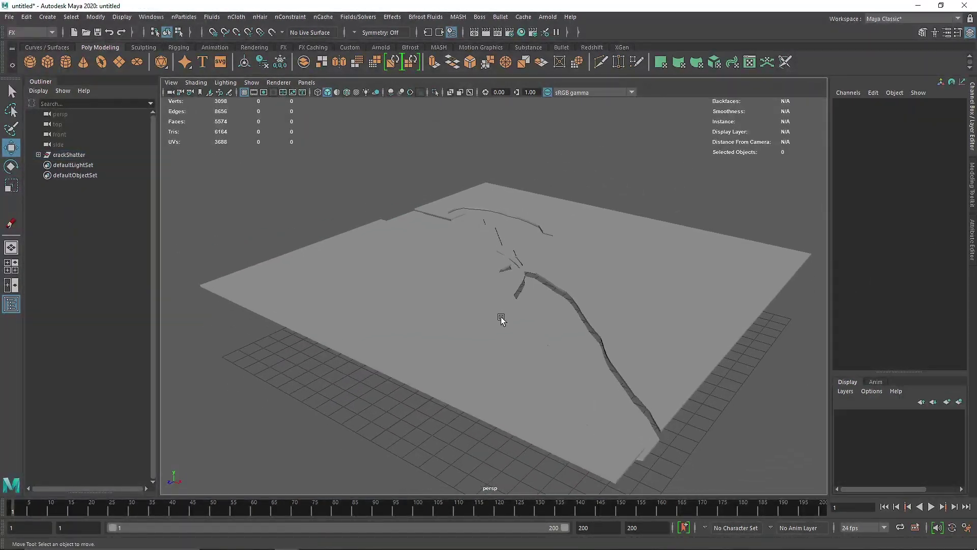
{"action": "left_click", "coordinate": [489, 323]}
{"action": "right_click_drag", "start_coordinate": [391, 354], "coordinate": [520, 305], "text": "alt"}
{"action": "left_click_drag", "start_coordinate": [525, 295], "coordinate": [502, 273], "text": "alt"}
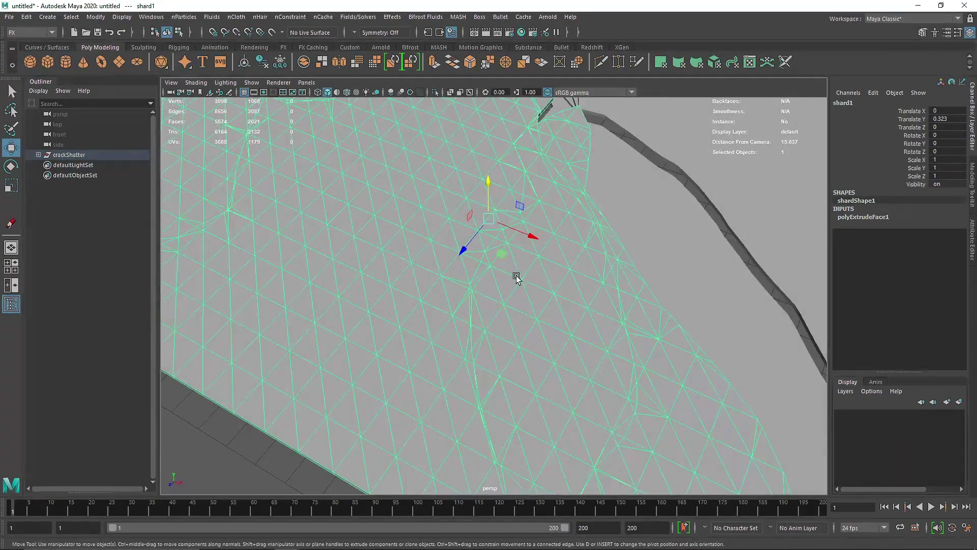
{"action": "right_click_drag", "start_coordinate": [492, 292], "coordinate": [349, 239], "text": "alt"}
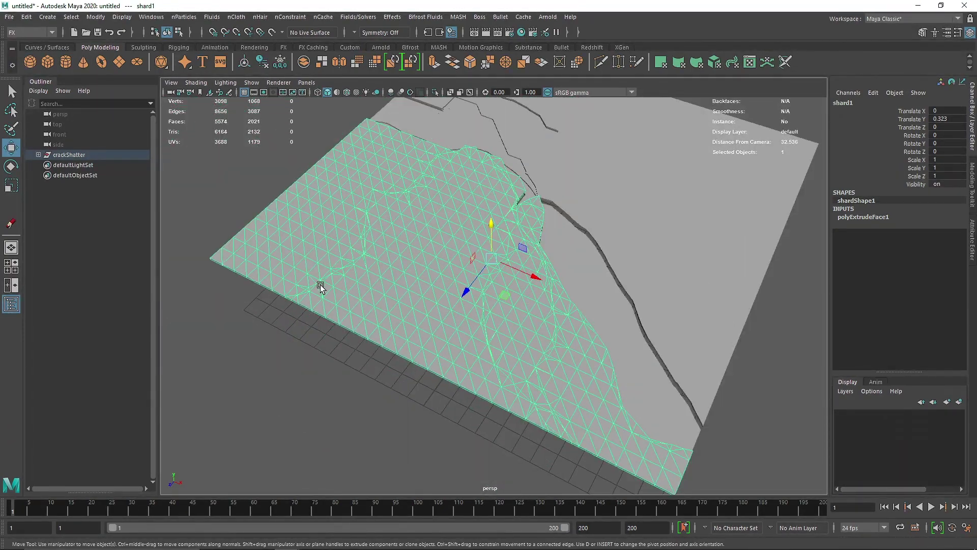
{"action": "scroll", "coordinate": [321, 287], "scroll_direction": "up", "scroll_amount": 5}
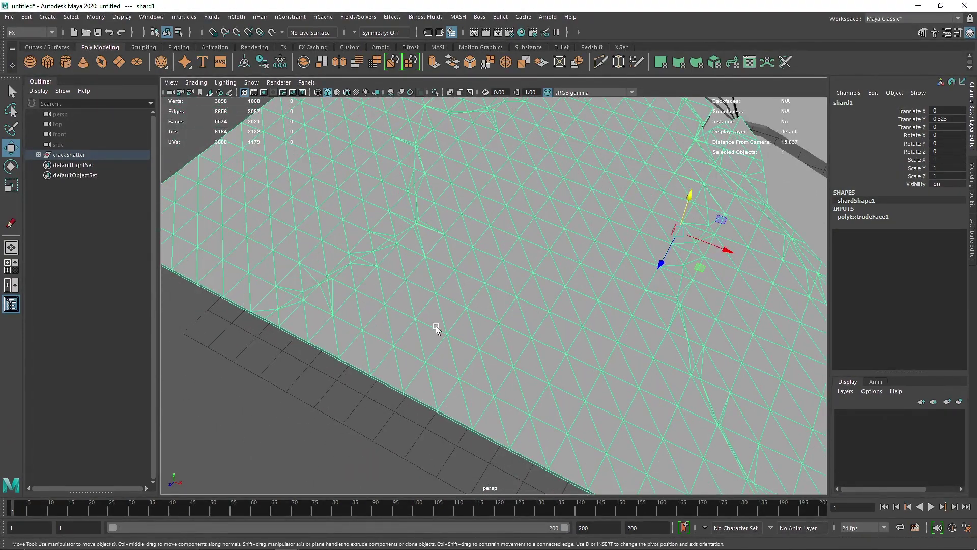
{"action": "scroll", "coordinate": [672, 338], "scroll_direction": "down", "scroll_amount": 7}
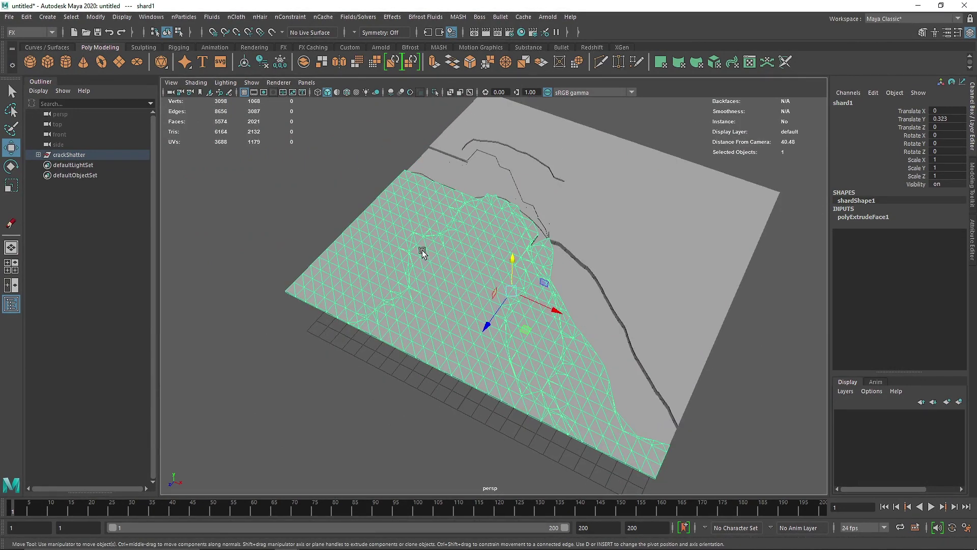
- Select the large shard across the main crack, inspect its jagged boundary from several angles, and clear the selection
{"action": "left_click", "coordinate": [279, 156]}
{"action": "left_click", "coordinate": [427, 257]}
{"action": "left_click_drag", "start_coordinate": [467, 266], "coordinate": [475, 337], "text": "alt"}
{"action": "left_click", "coordinate": [473, 340]}
{"action": "left_click_drag", "start_coordinate": [641, 266], "coordinate": [460, 257], "text": "alt"}
{"action": "middle_click_drag", "start_coordinate": [460, 257], "coordinate": [456, 305], "text": "alt"}
{"action": "scroll", "coordinate": [456, 306], "scroll_direction": "up", "scroll_amount": 2}
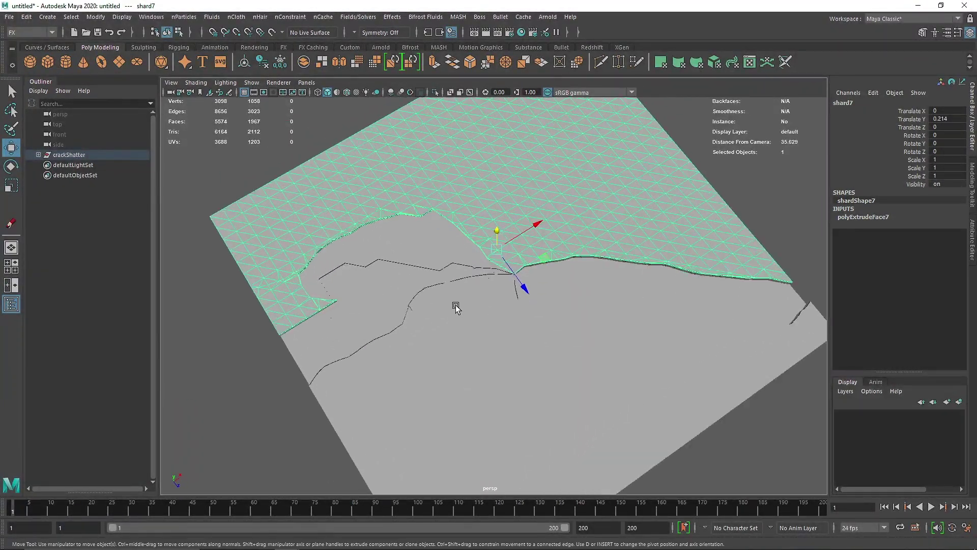
{"action": "left_click_drag", "start_coordinate": [456, 308], "coordinate": [479, 300], "text": "alt"}
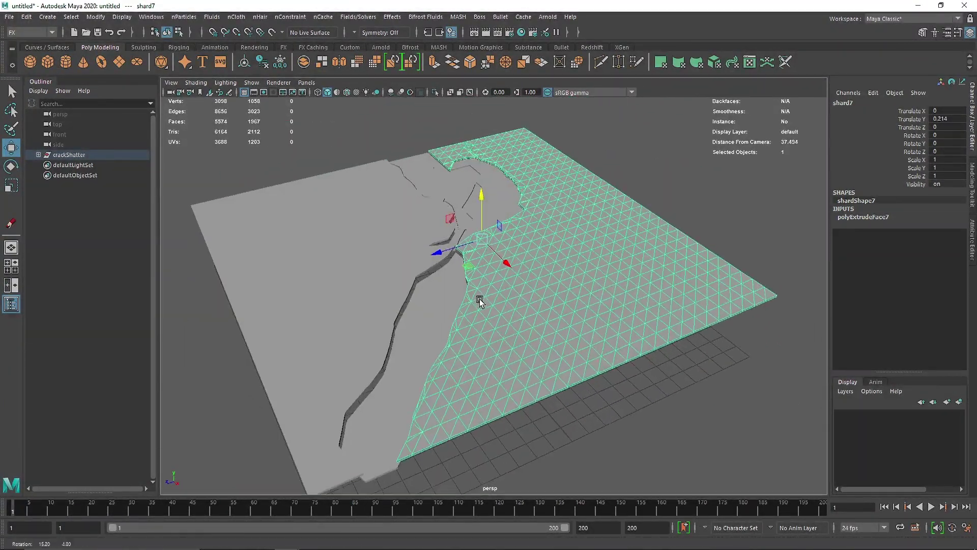
{"action": "left_click", "coordinate": [672, 179]}
{"action": "scroll", "coordinate": [498, 224], "scroll_direction": "up", "scroll_amount": 5}
{"action": "left_click_drag", "start_coordinate": [499, 224], "coordinate": [400, 212], "text": "alt"}
{"action": "scroll", "coordinate": [433, 315], "scroll_direction": "down", "scroll_amount": 3}
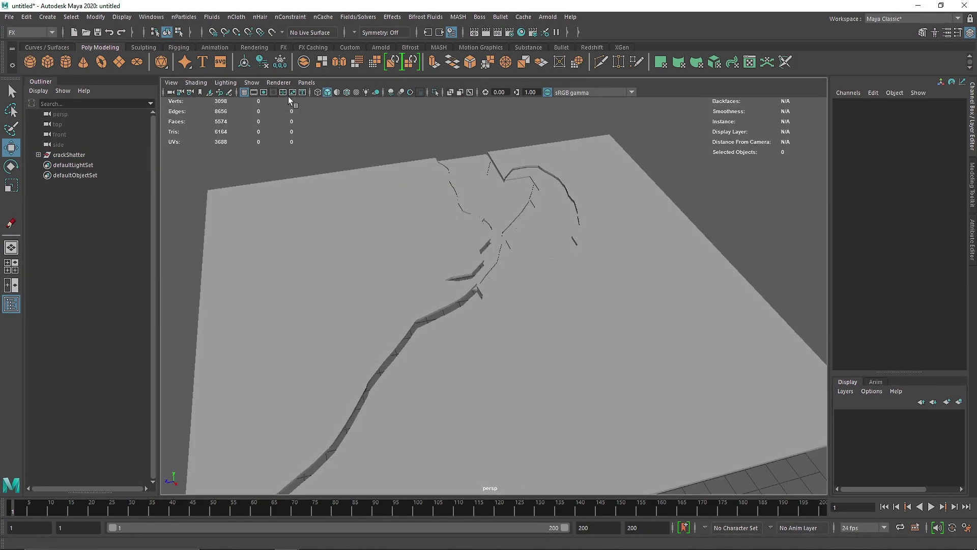
- Change the viewport's lighting and shading display, including wireframe, to inspect the cracked plane's mesh
{"action": "left_click", "coordinate": [221, 85]}
{"action": "left_click", "coordinate": [231, 157]}
{"action": "left_click_drag", "start_coordinate": [382, 162], "coordinate": [545, 203], "text": "alt"}
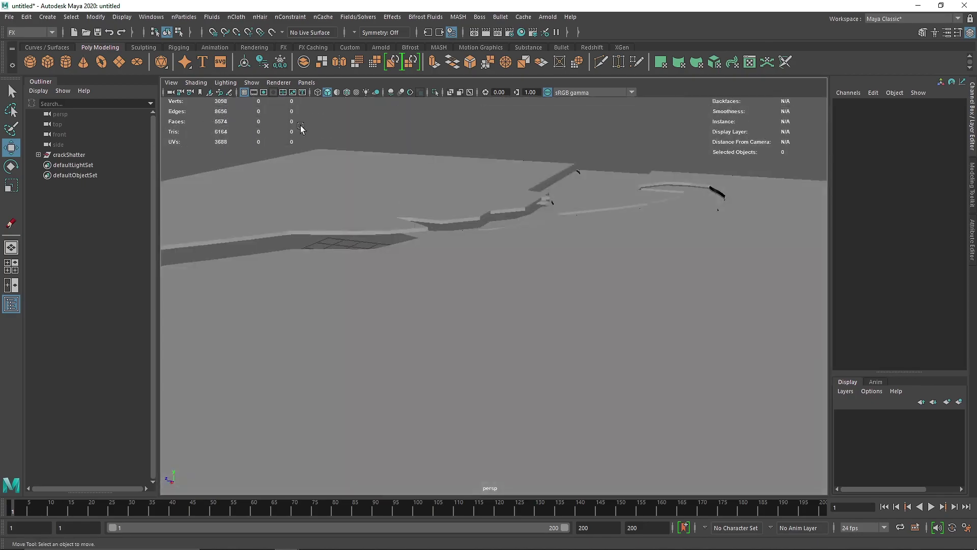
{"action": "left_click", "coordinate": [336, 93]}
{"action": "mouse_move", "coordinate": [370, 158]}
{"action": "left_mouse_down", "text": "alt"}
{"action": "mouse_move", "coordinate": [415, 179]}
{"action": "mouse_move", "coordinate": [502, 291]}
{"action": "mouse_move", "coordinate": [517, 247]}
{"action": "mouse_move", "coordinate": [524, 251]}
{"action": "mouse_move", "coordinate": [400, 280]}
{"action": "mouse_move", "coordinate": [455, 273]}
{"action": "left_mouse_up", "text": "alt"}
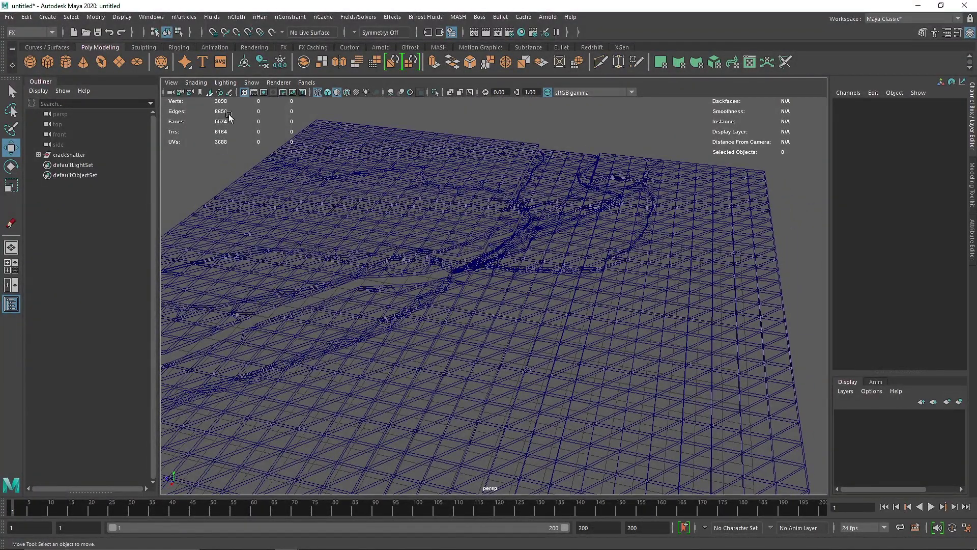
- Create a polygon disc beside the cracked plane at Y 9.389, Z -15.934, scale it to 3.61, and restore shaded display
{"action": "left_click", "coordinate": [136, 62]}
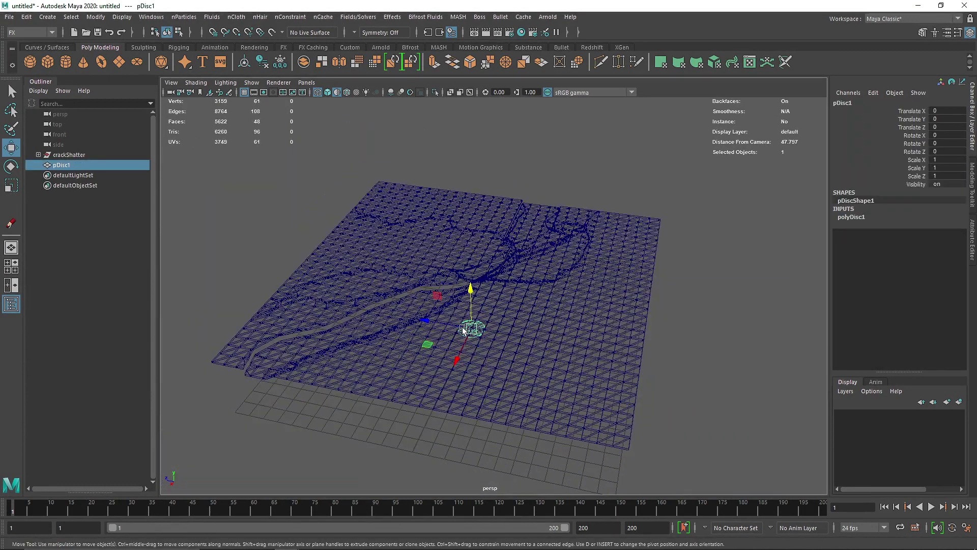
{"action": "mouse_move", "coordinate": [465, 330]}
{"action": "left_mouse_down"}
{"action": "mouse_move", "coordinate": [694, 365]}
{"action": "mouse_move", "coordinate": [702, 238]}
{"action": "mouse_move", "coordinate": [785, 271]}
{"action": "left_mouse_up"}
{"action": "key", "text": "5"}
{"action": "key", "text": "r"}
{"action": "middle_click_drag", "start_coordinate": [726, 284], "coordinate": [620, 341], "text": "alt"}
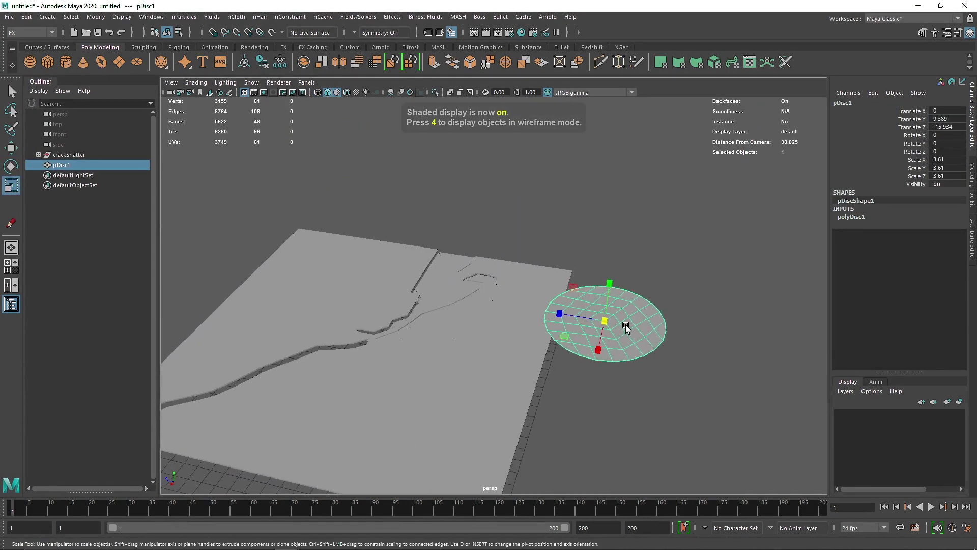
- Pick individual vertices on the disc as possible crack origins, and return to selecting the whole disc as an object
{"action": "right_click_drag", "start_coordinate": [626, 326], "coordinate": [534, 249]}
{"action": "left_click", "coordinate": [638, 339]}
{"action": "left_click", "coordinate": [625, 332]}
{"action": "left_click", "coordinate": [597, 311]}
{"action": "left_click", "coordinate": [579, 324]}
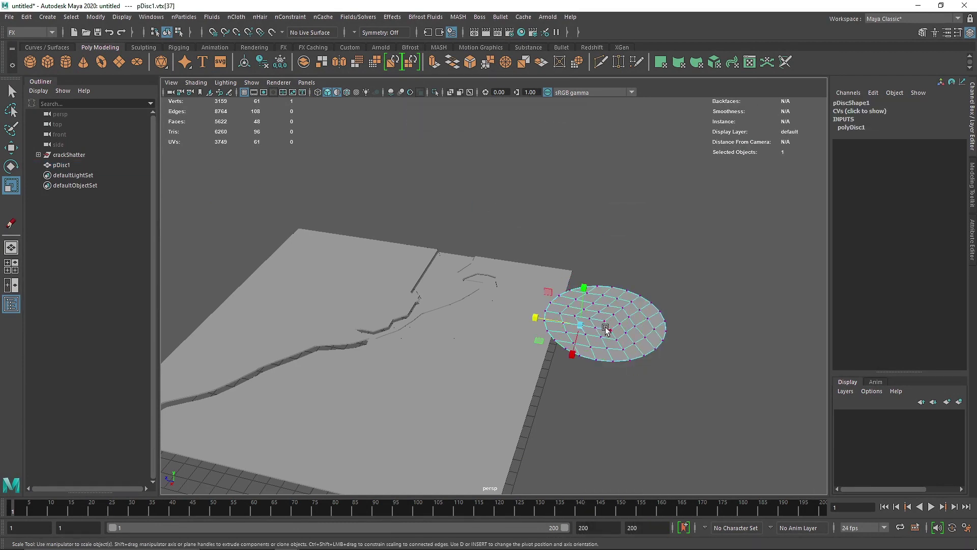
{"action": "right_click_drag", "start_coordinate": [606, 327], "coordinate": [669, 334], "text": "alt"}
{"action": "middle_click_drag", "start_coordinate": [670, 334], "coordinate": [480, 315], "text": "alt"}
{"action": "right_click_drag", "start_coordinate": [480, 306], "coordinate": [559, 250]}
{"action": "left_click", "coordinate": [533, 306]}
{"action": "left_click", "coordinate": [559, 249]}
{"action": "left_click", "coordinate": [500, 284]}
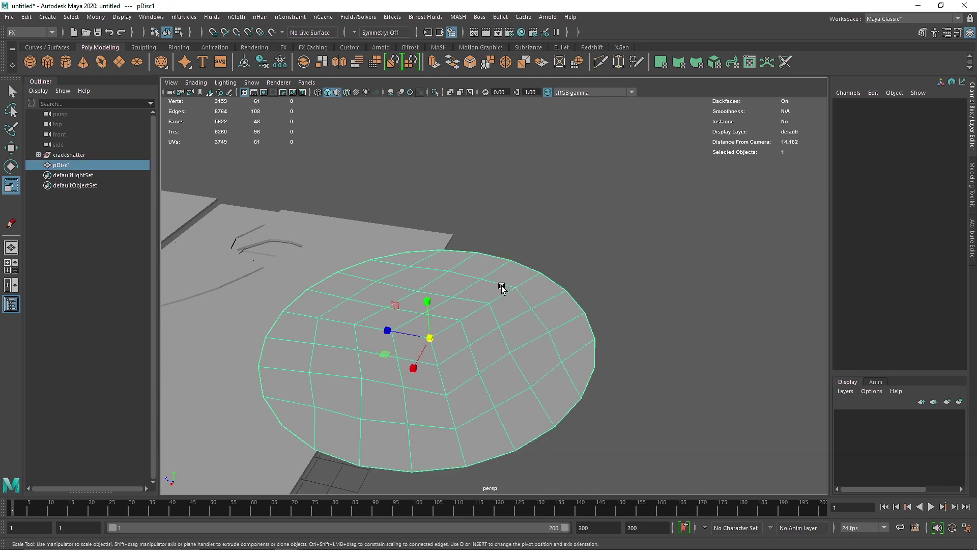
- Review the Crack, Solid and Surface Shatter settings in the shatter effect options, and close them without applying
{"action": "left_click", "coordinate": [392, 17]}
{"action": "mouse_move", "coordinate": [433, 122]}
{"action": "left_click", "coordinate": [479, 123]}
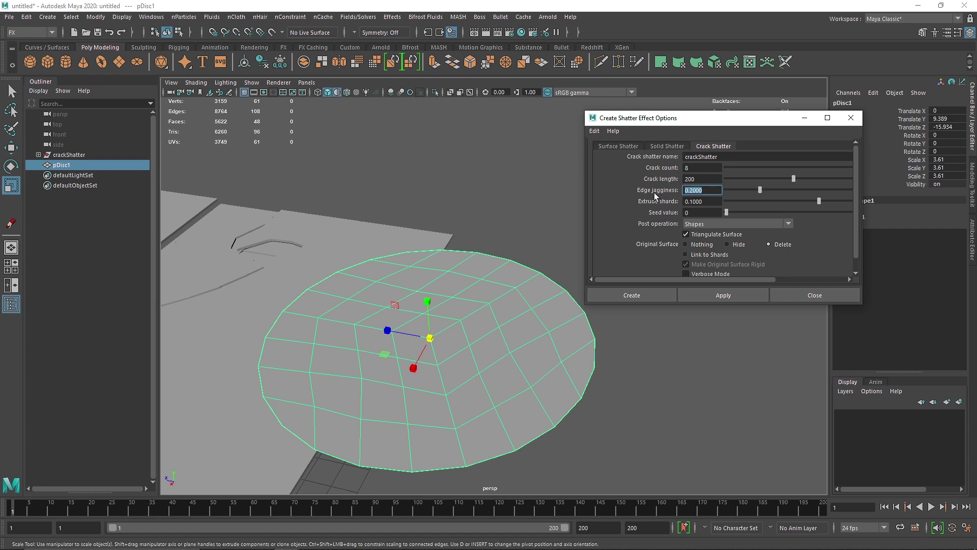
{"action": "left_click", "coordinate": [703, 180]}
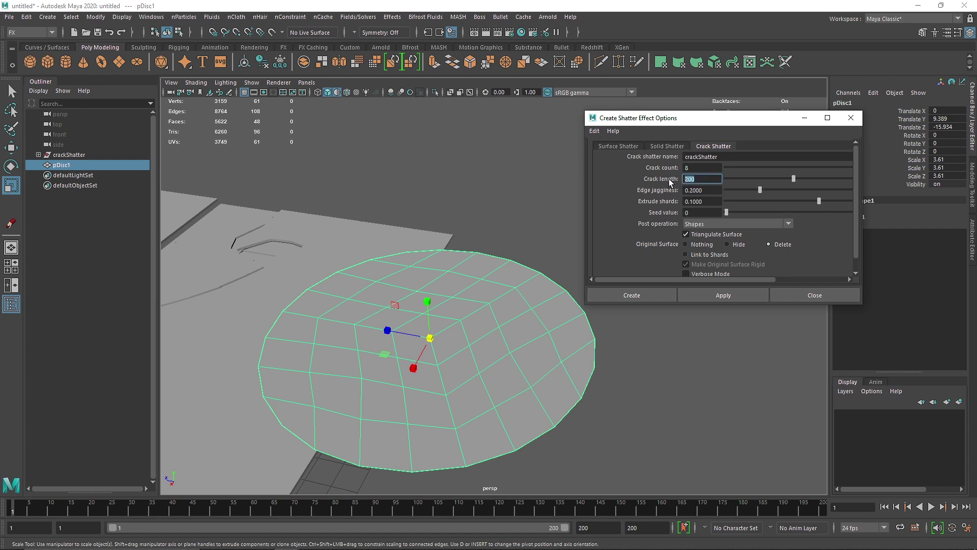
{"action": "left_click", "coordinate": [669, 147]}
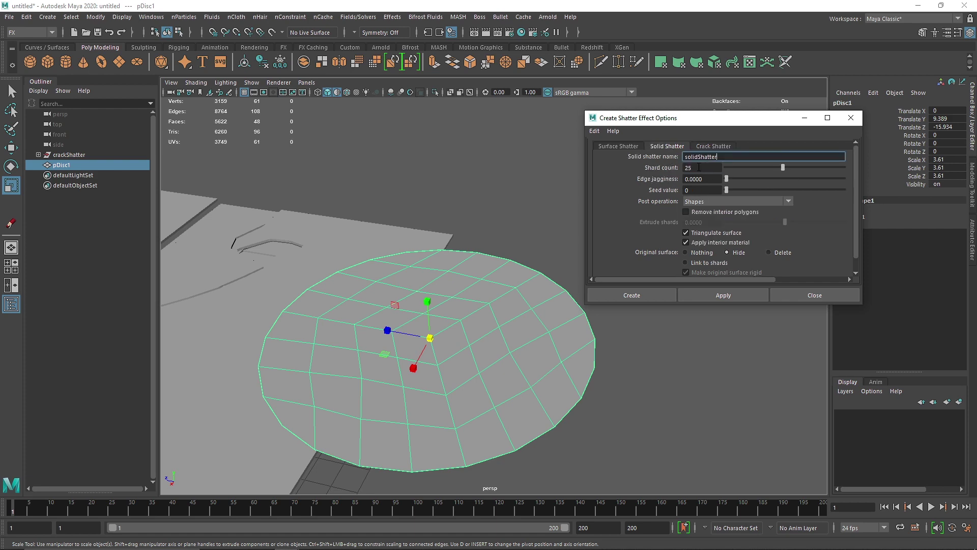
{"action": "left_click_drag", "start_coordinate": [699, 168], "coordinate": [684, 167]}
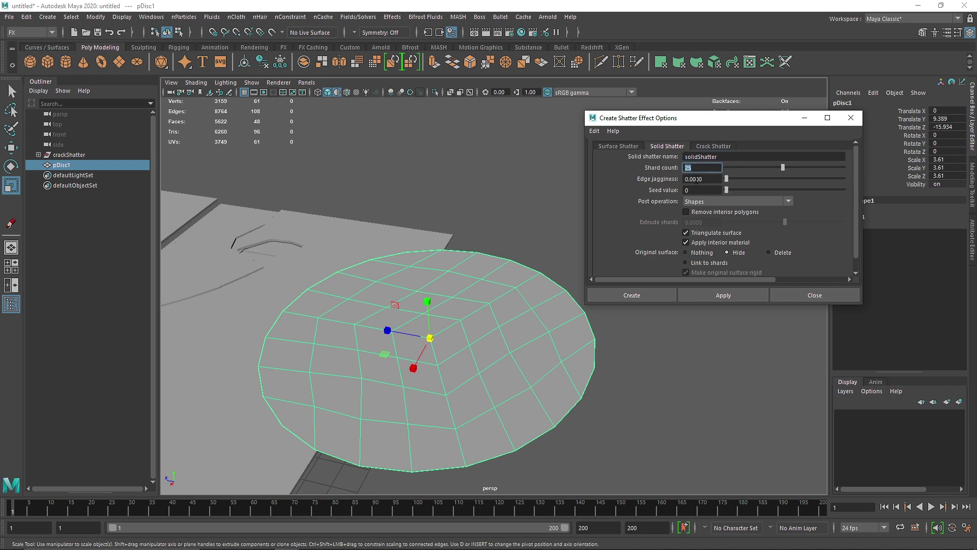
{"action": "left_click", "coordinate": [635, 146]}
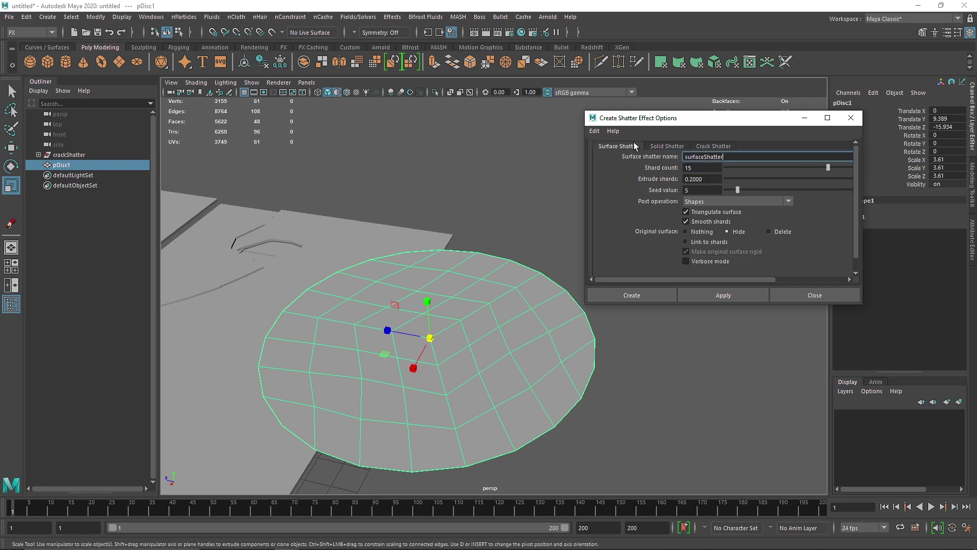
{"action": "left_click", "coordinate": [705, 146]}
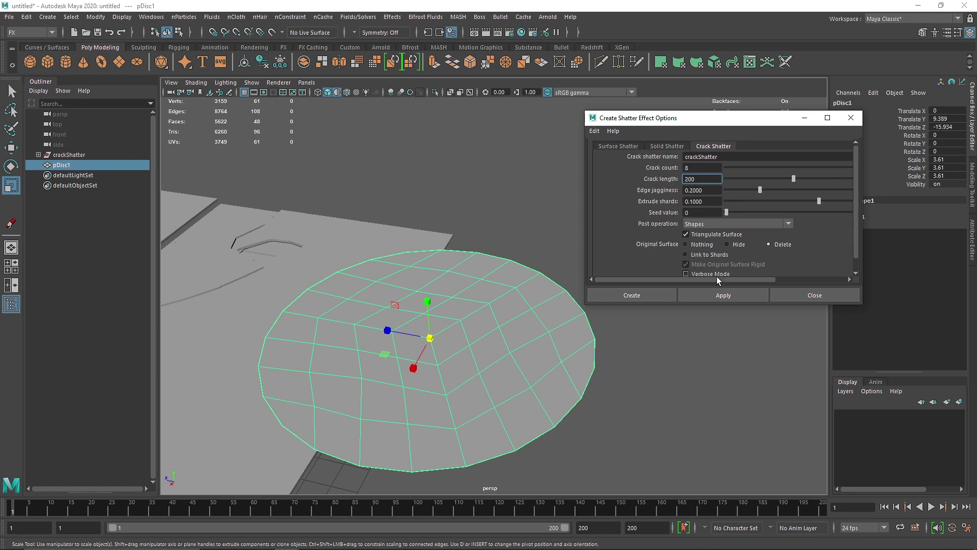
{"action": "left_click", "coordinate": [795, 293]}
- Inspect the cracked plane's jagged gaps and shard thickness up close from several angles
{"action": "scroll", "coordinate": [439, 325], "scroll_direction": "down", "scroll_amount": 5}
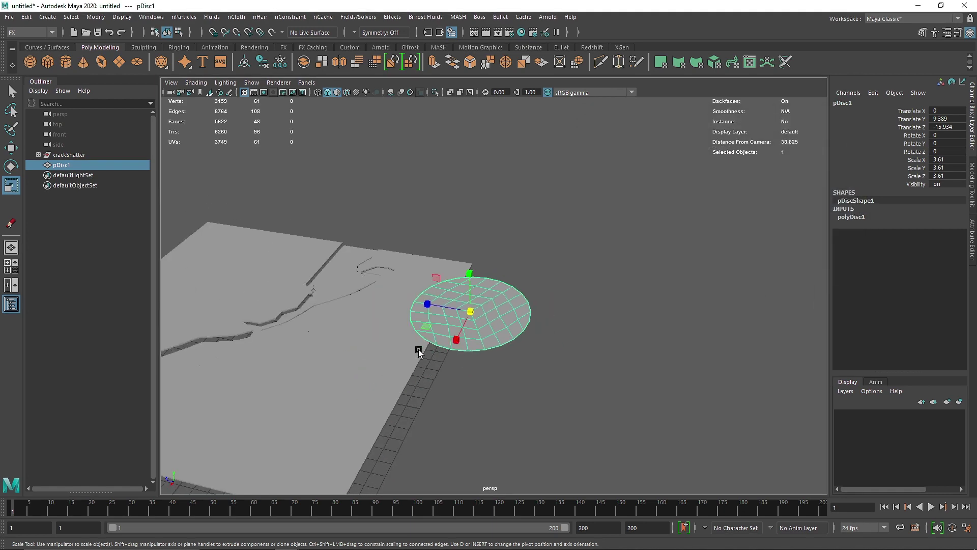
{"action": "left_click_drag", "start_coordinate": [362, 363], "coordinate": [385, 370], "text": "alt"}
{"action": "middle_click_drag", "start_coordinate": [385, 370], "coordinate": [467, 298], "text": "alt"}
{"action": "right_click_drag", "start_coordinate": [383, 347], "coordinate": [451, 352], "text": "alt"}
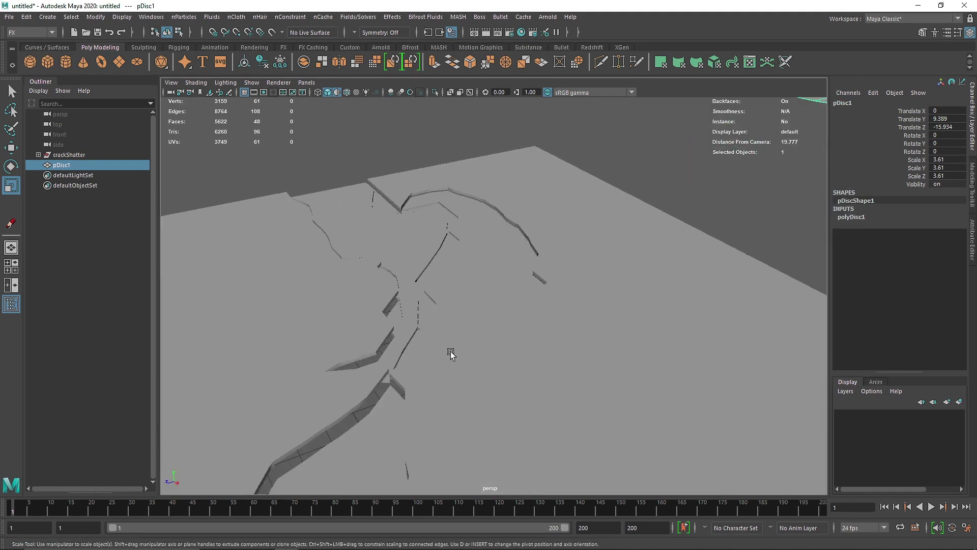
{"action": "left_click_drag", "start_coordinate": [451, 352], "coordinate": [541, 348], "text": "alt"}
{"action": "middle_click_drag", "start_coordinate": [540, 349], "coordinate": [584, 405], "text": "alt"}
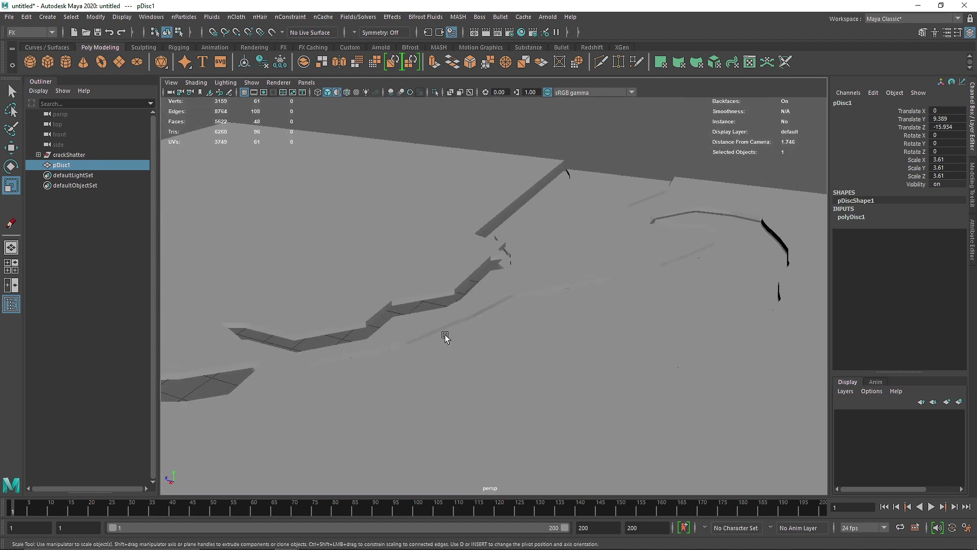